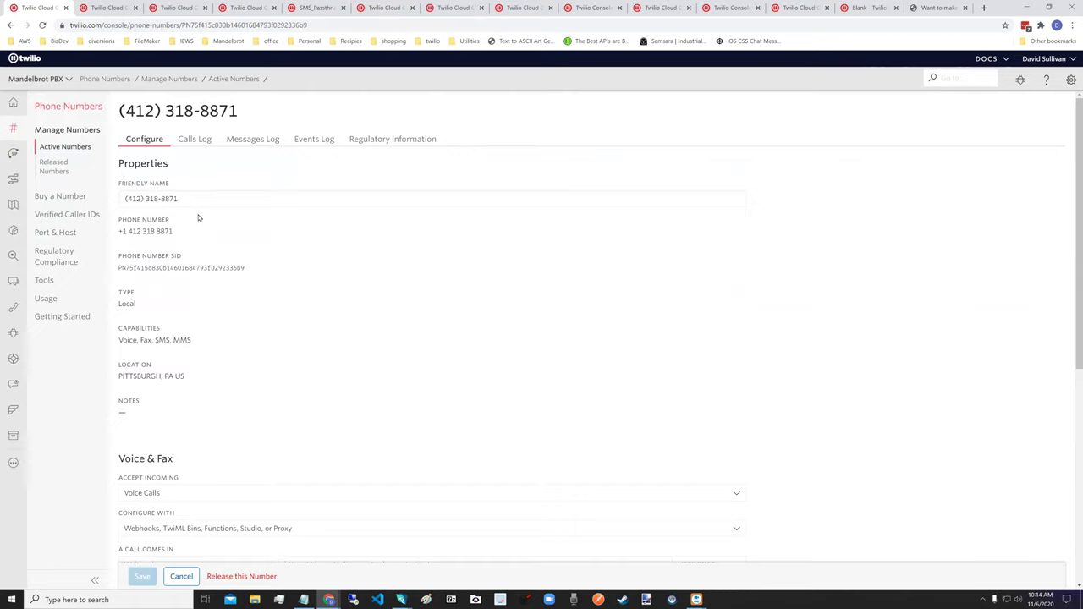
Step: Set the phone number's friendly name to Pittsburgh
left_click_drag(177, 200, 107, 195)
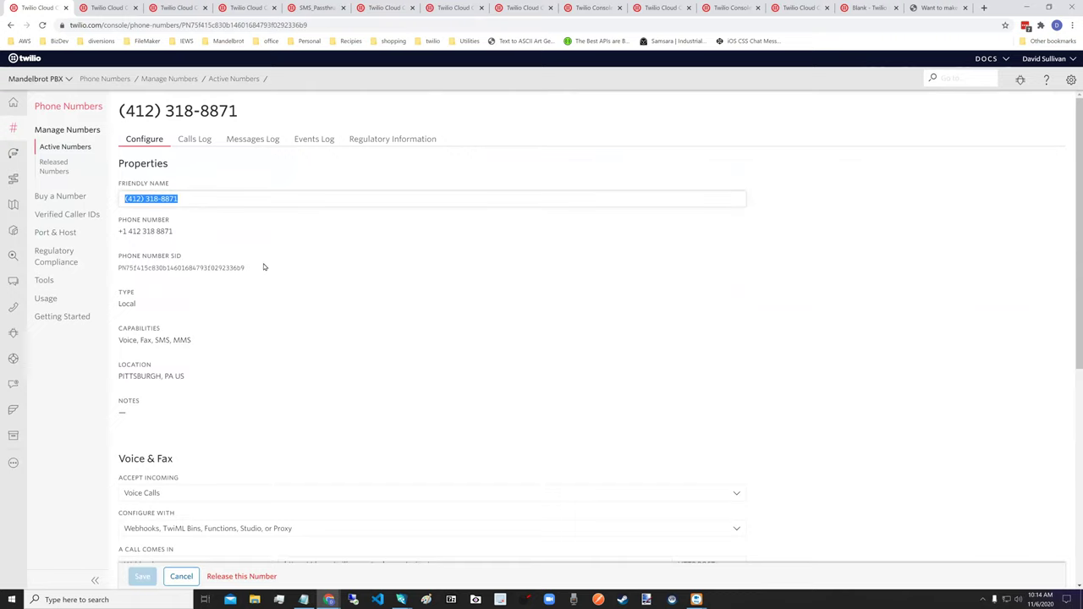
type("Pittsburg")
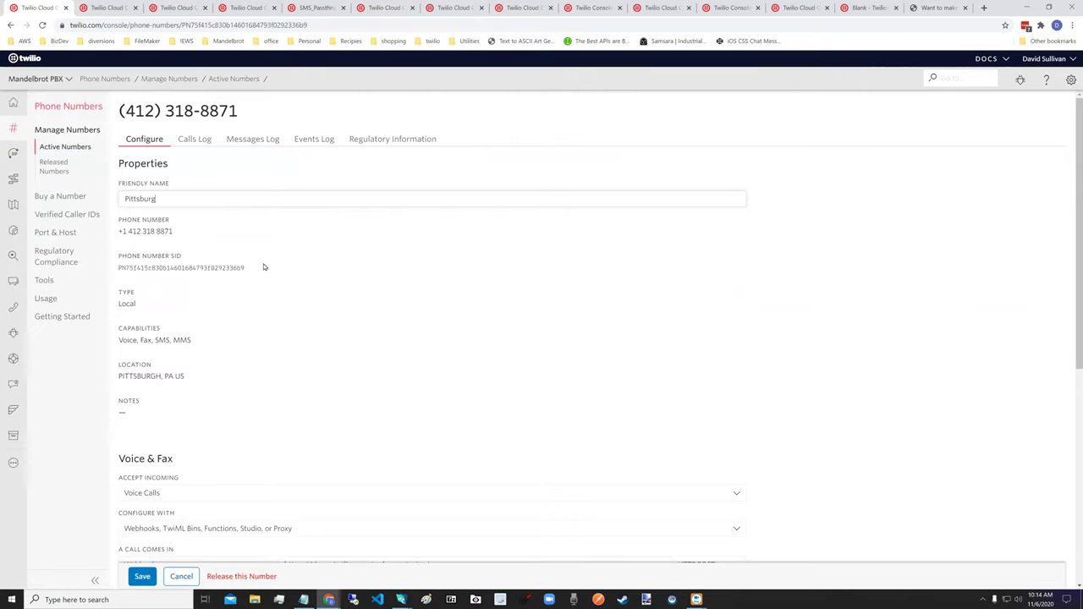
type("h")
left_click(411, 302)
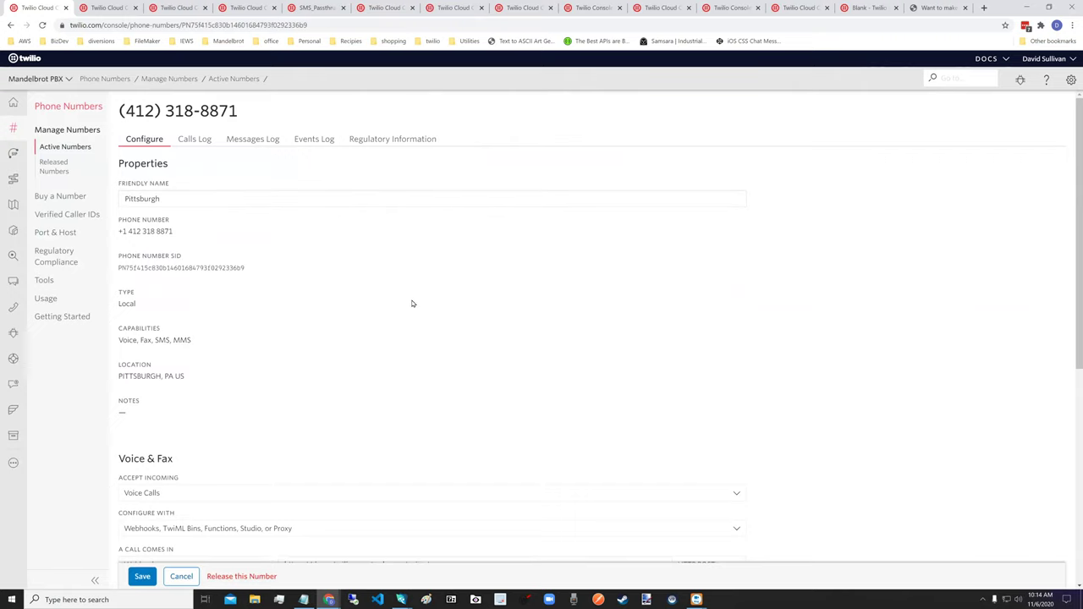
Step: Review the Voice & Fax choices for which incoming traffic is accepted and what the number is configured with
scroll(413, 303, "down", 2)
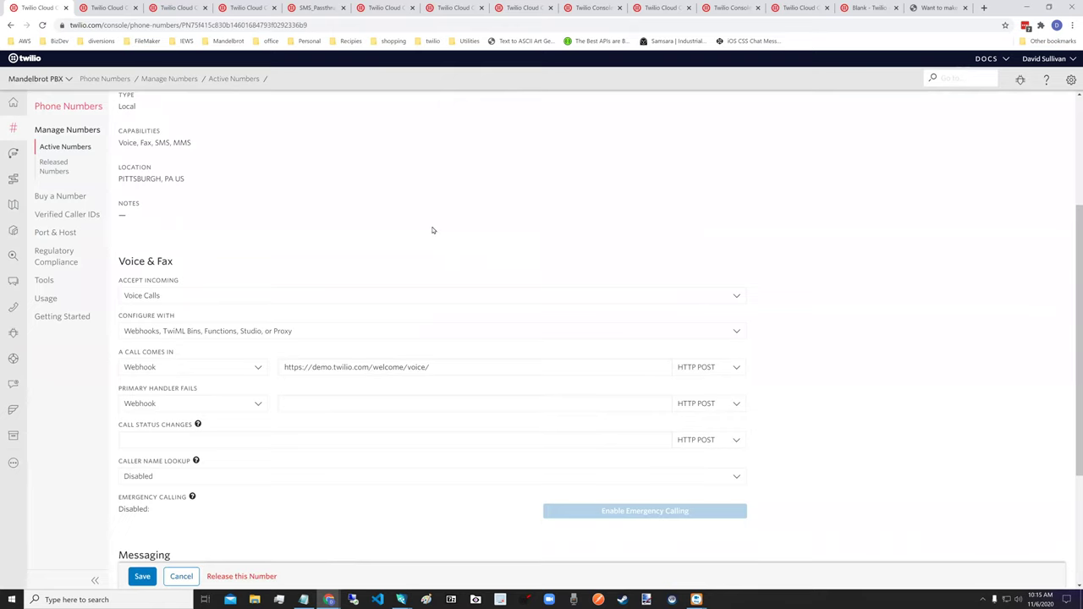
scroll(433, 230, "up", 2)
scroll(432, 231, "up", 1)
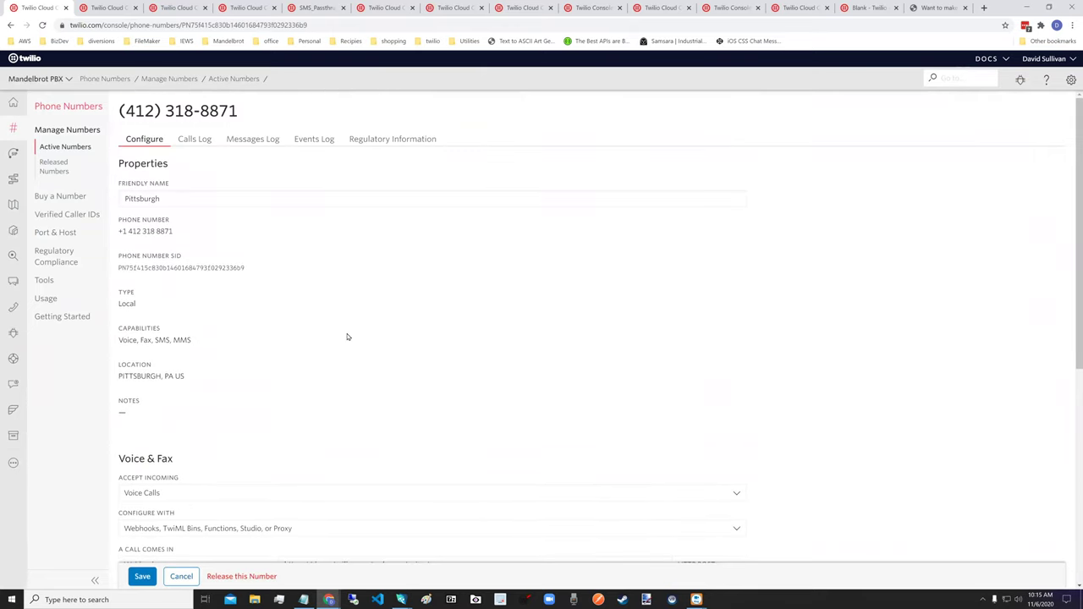
scroll(347, 337, "down", 3)
left_click(212, 299)
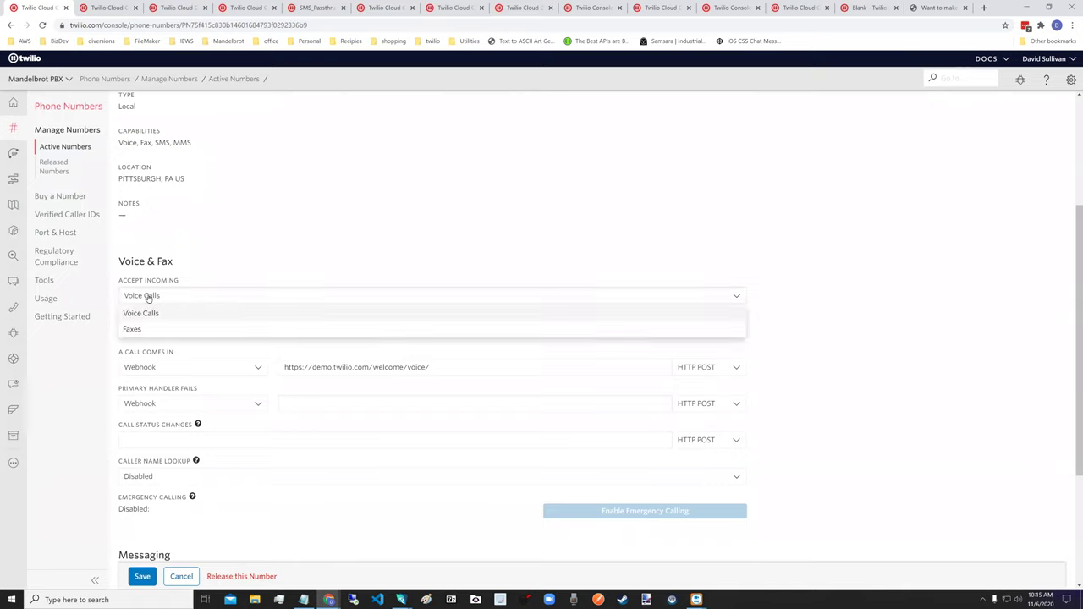
left_click(249, 209)
left_click(315, 339)
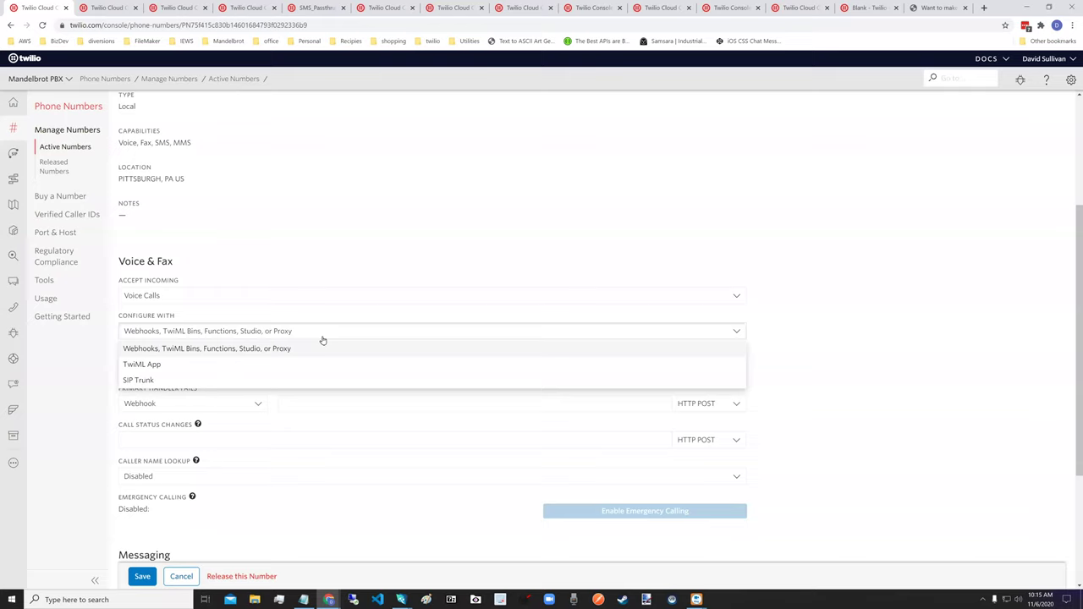
left_click(317, 347)
Step: Review the handler types available for an incoming call and an incoming message
left_click(193, 370)
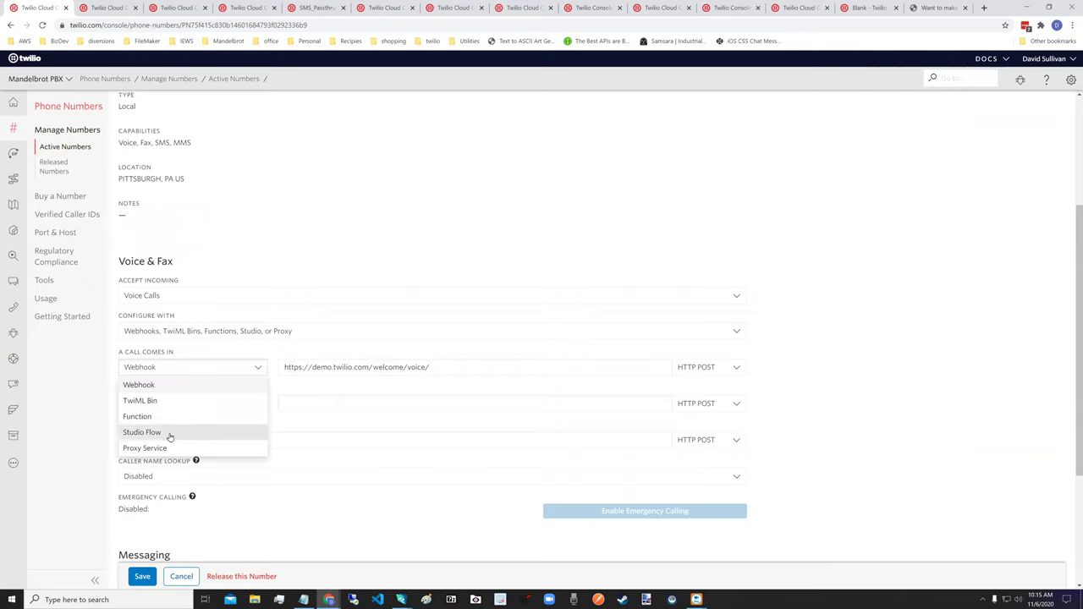
left_click(899, 399)
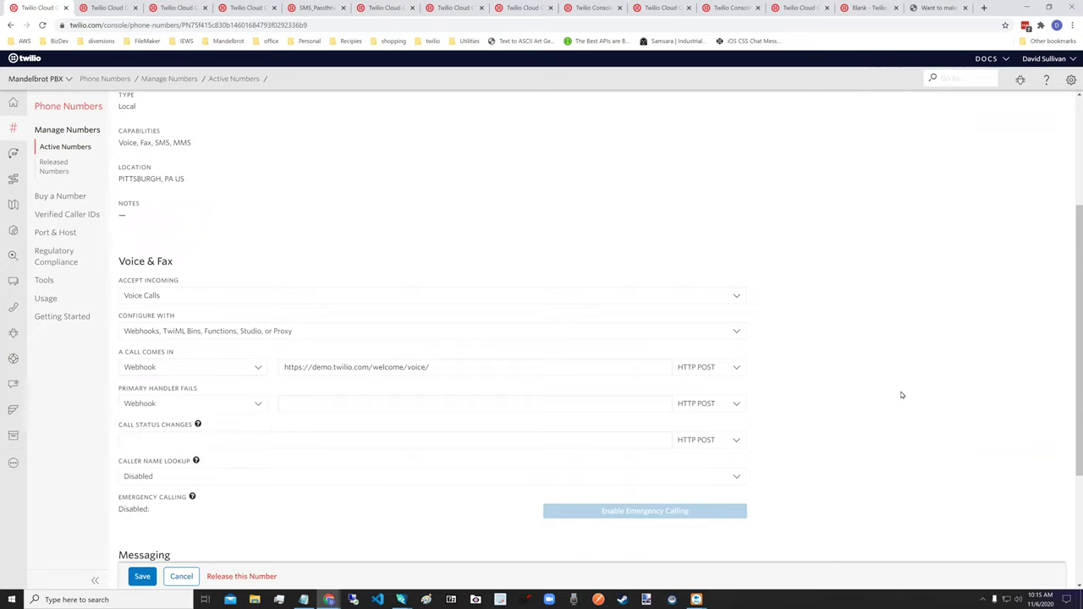
scroll(901, 395, "down", 2)
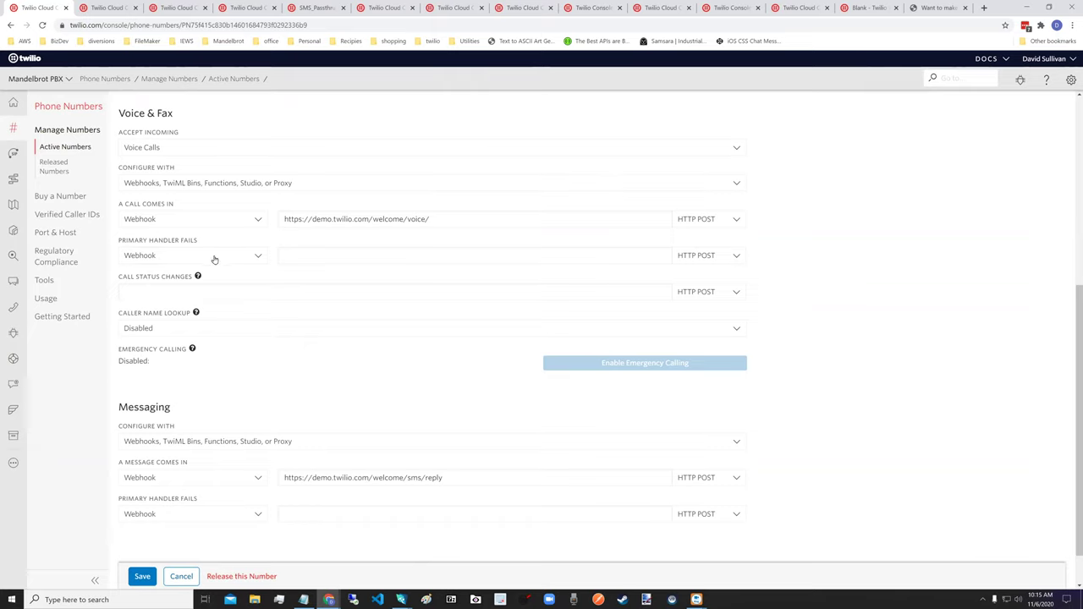
left_click(220, 223)
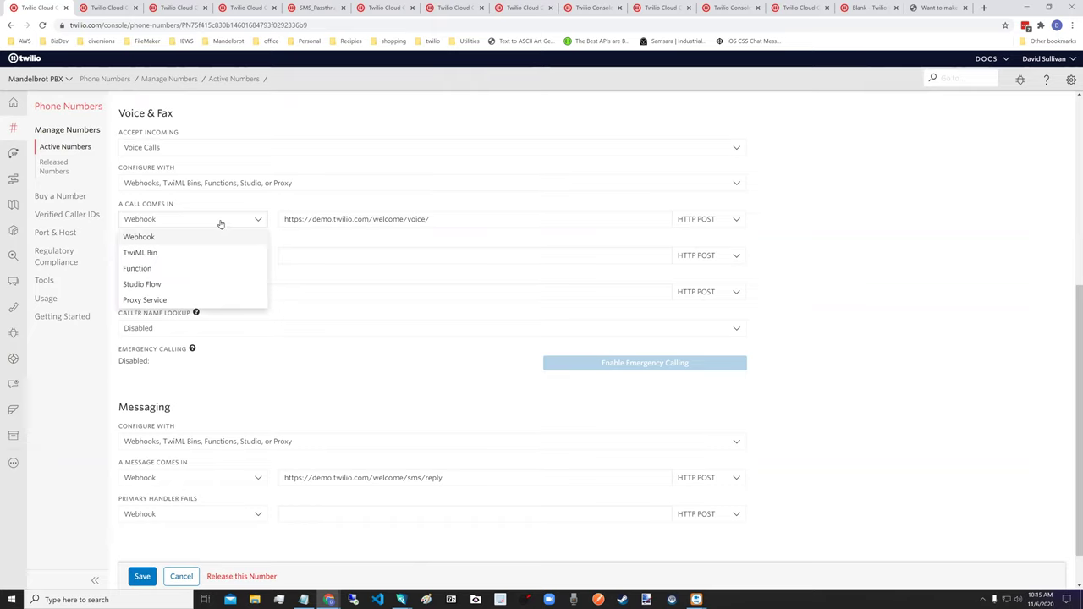
left_click(249, 203)
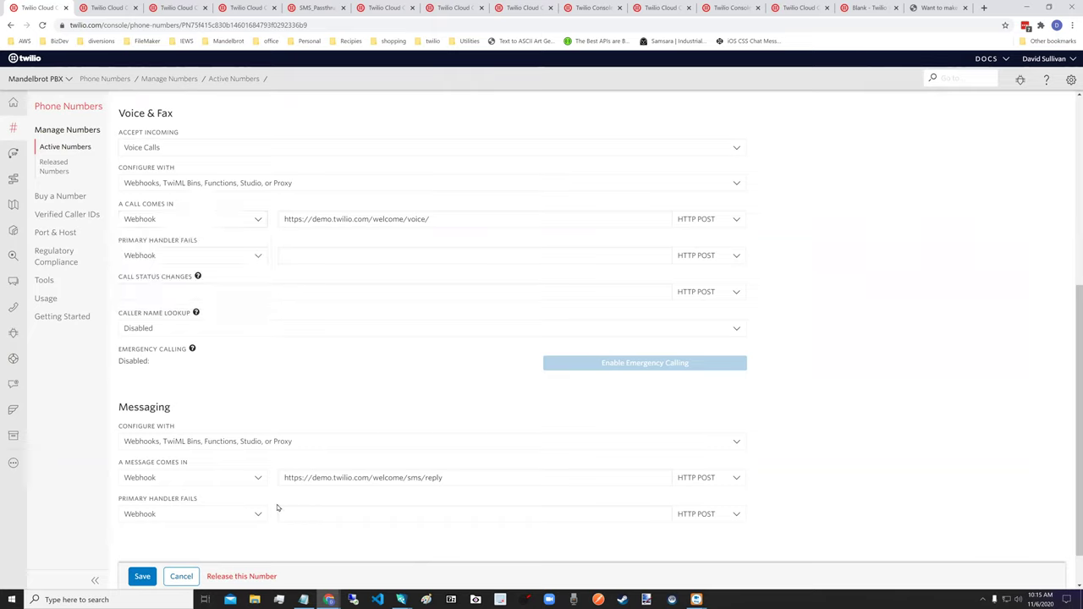
left_click(157, 482)
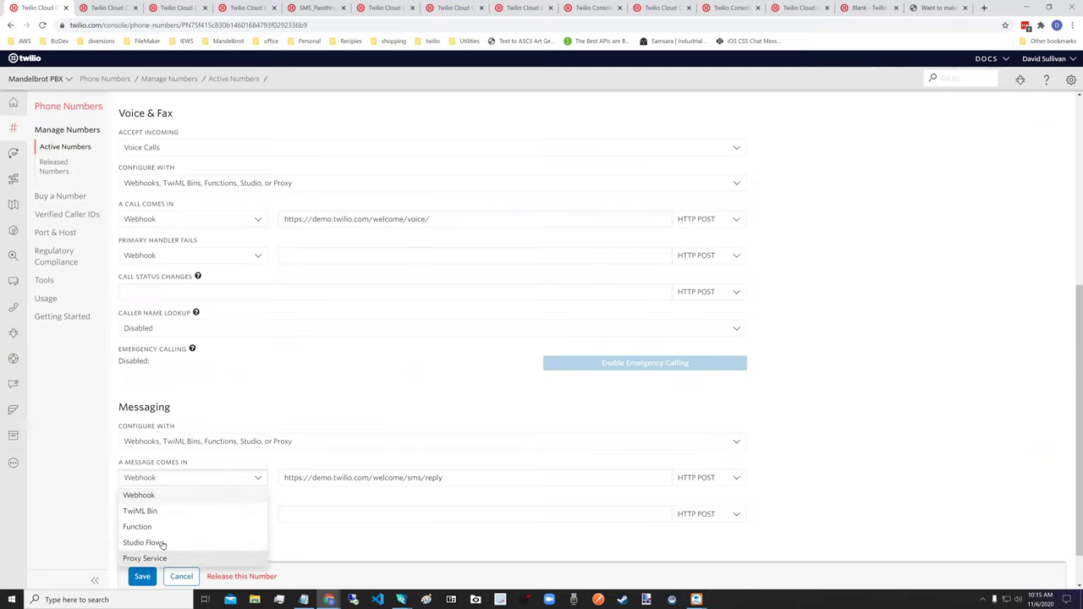
left_click(224, 403)
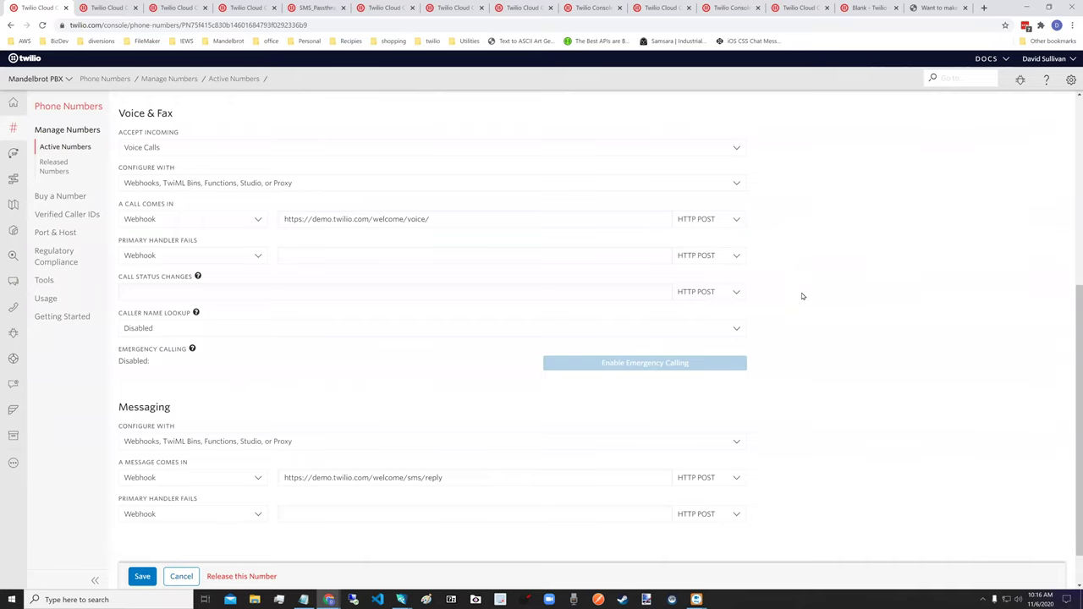
Step: Examine the phone number SID in the number's properties, including its prefix and the characters after it
scroll(802, 296, "up", 2)
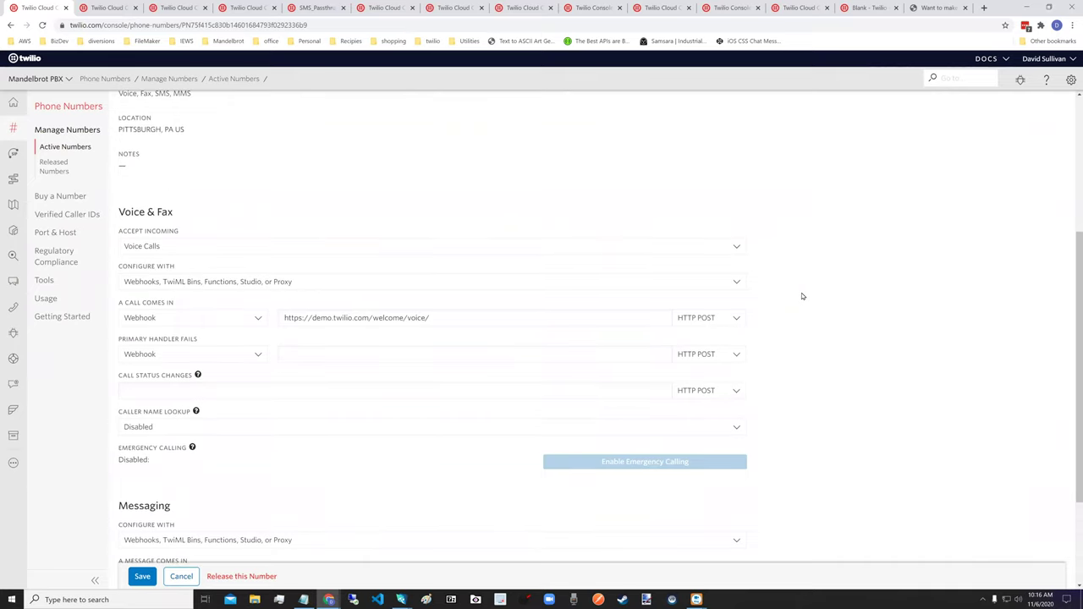
scroll(802, 296, "up", 3)
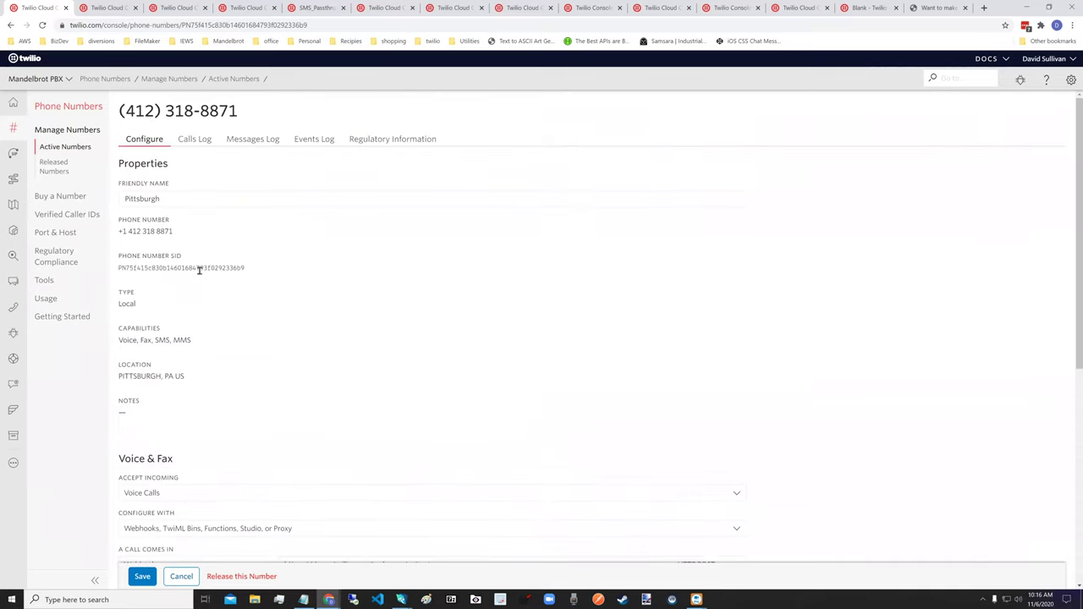
triple_click(151, 257)
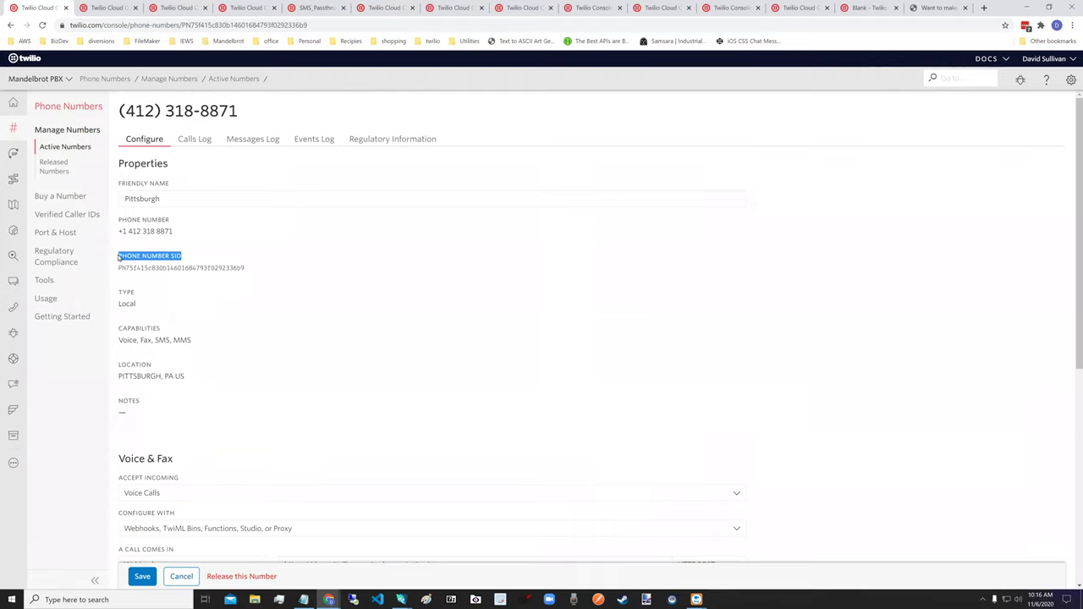
left_click(281, 281)
double_click(174, 255)
left_click_drag(120, 269, 261, 278)
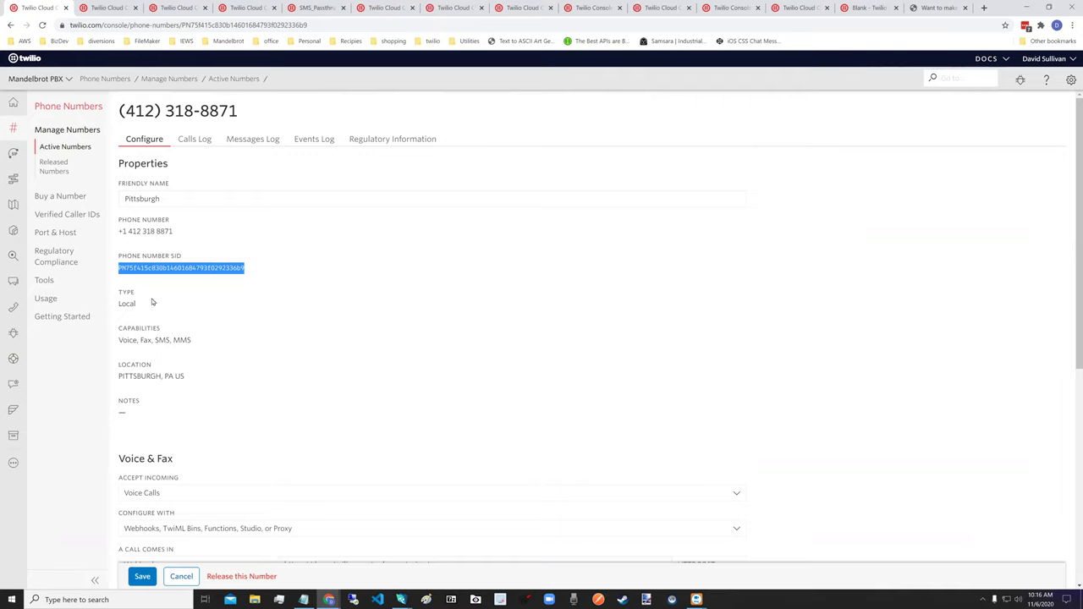
left_click(121, 269)
left_click_drag(127, 269, 119, 270)
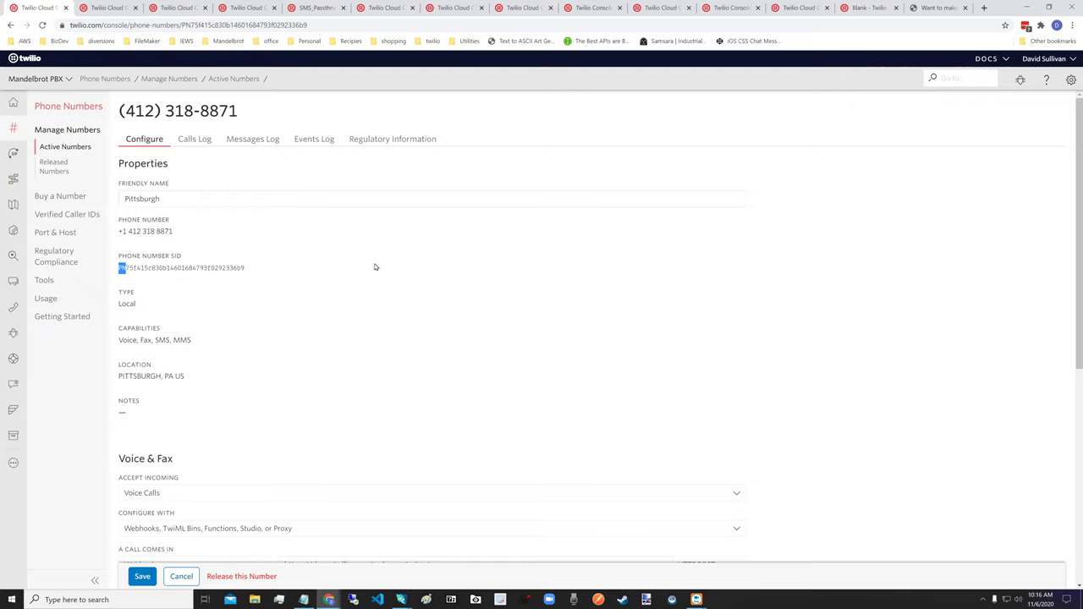
left_click_drag(128, 268, 230, 274)
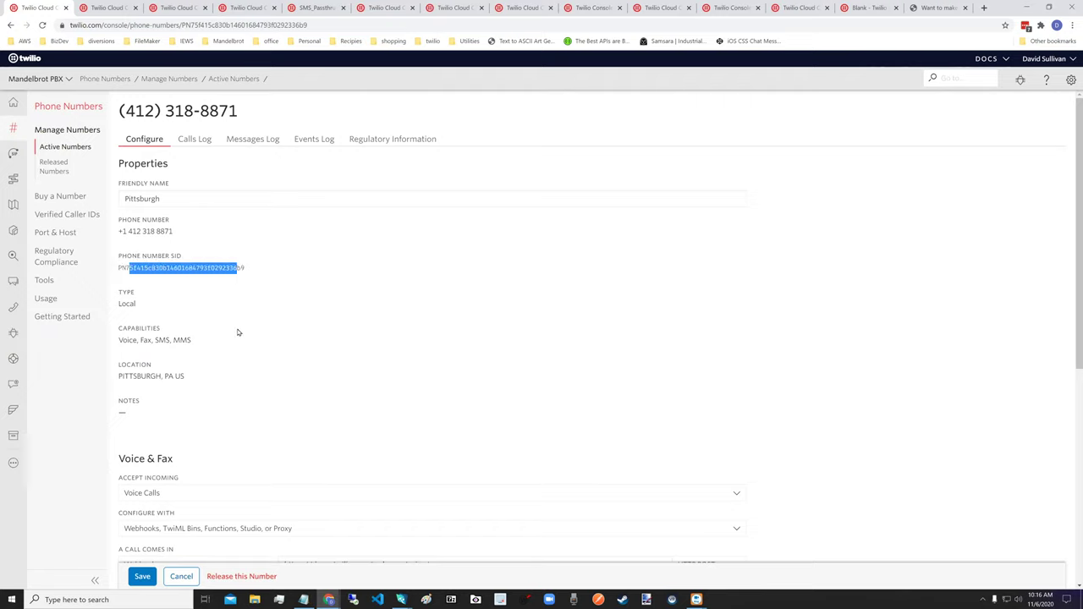
left_click(309, 273)
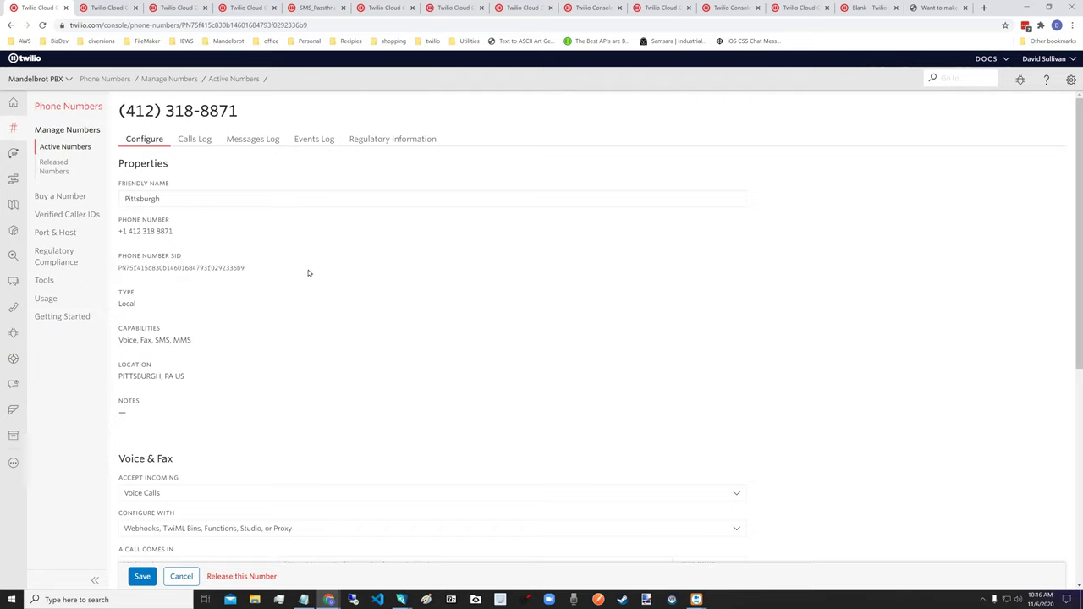
left_click_drag(173, 268, 125, 272)
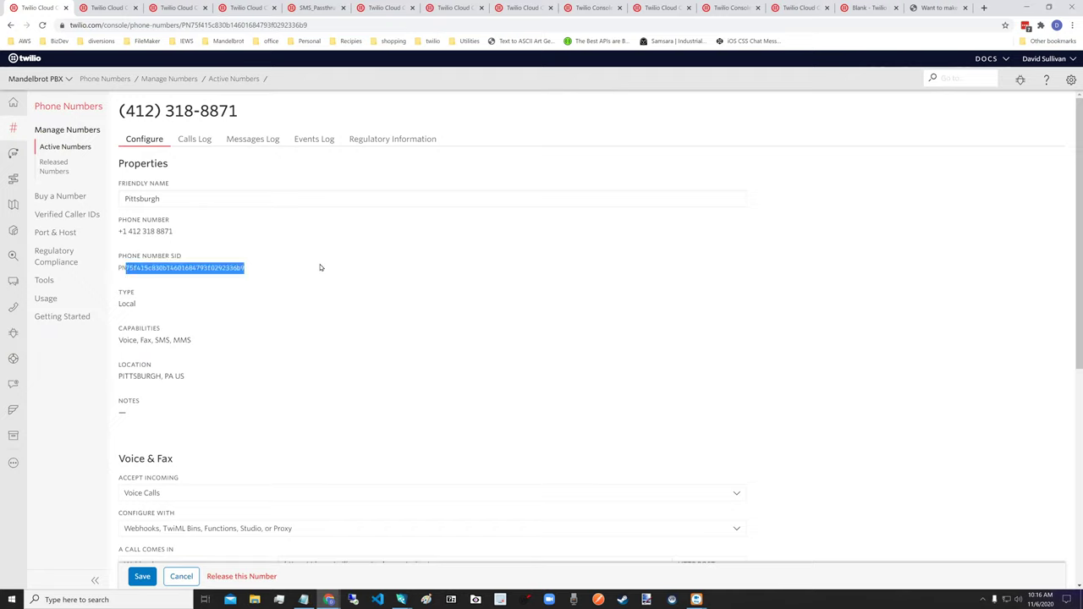
left_click(327, 310)
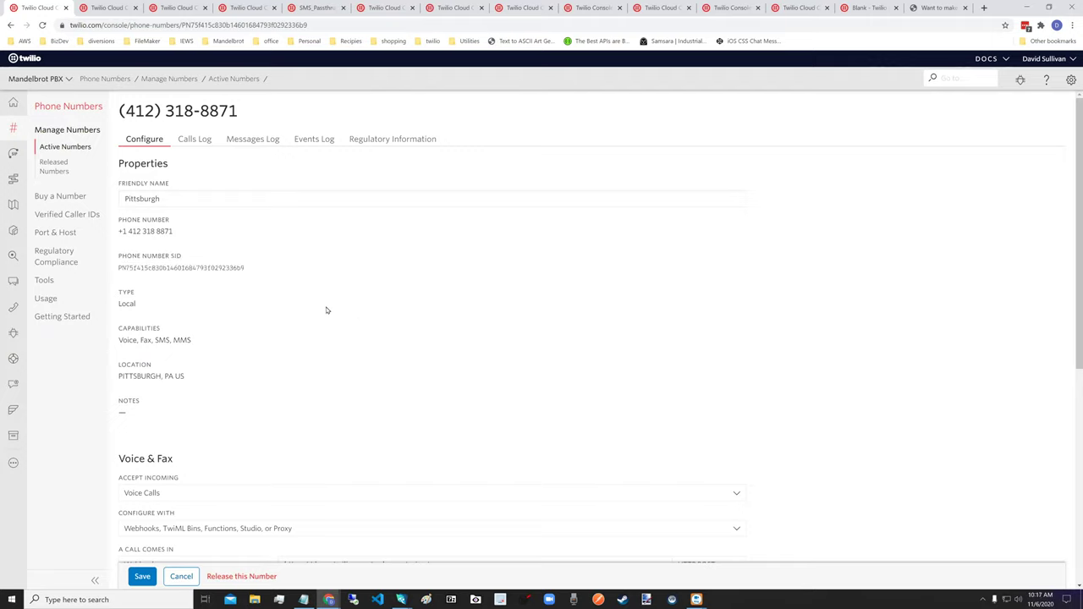
Step: Save the phone number's configuration and copy its phone number SID
left_click(142, 576)
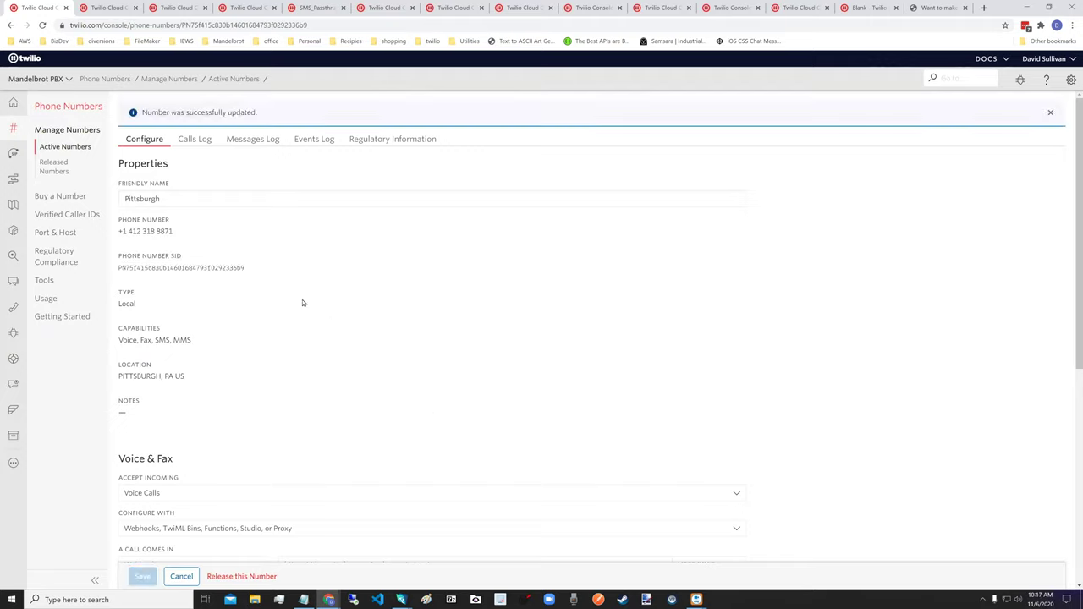
double_click(193, 267)
key("ctrl+c")
left_click(388, 289)
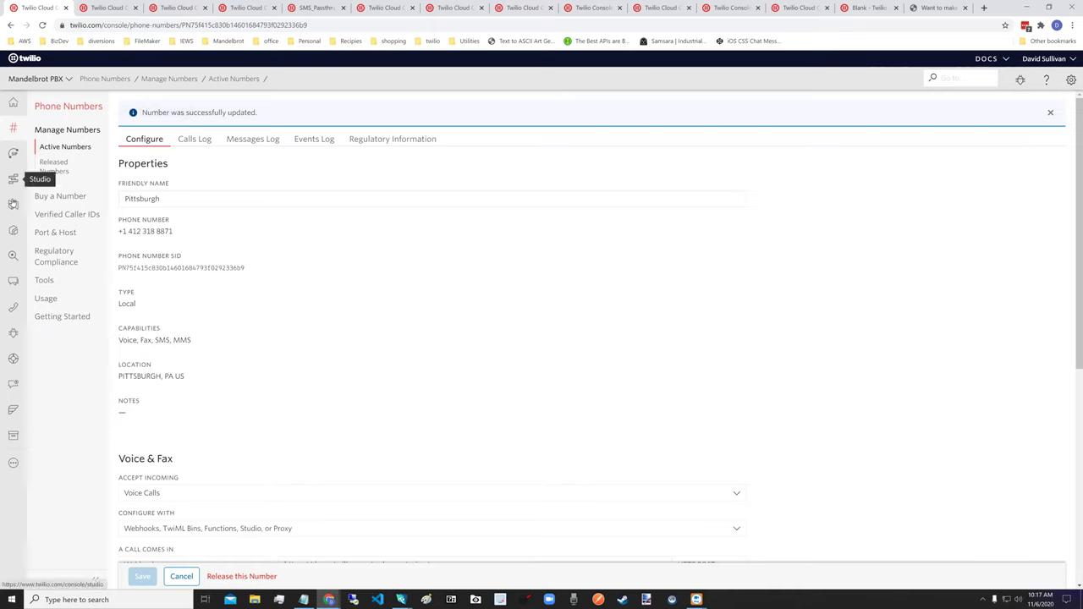
Step: Open API Explorer in a separate browser tab and expand Incoming Phone Numbers for the Phone Numbers API
middle_click(13, 204)
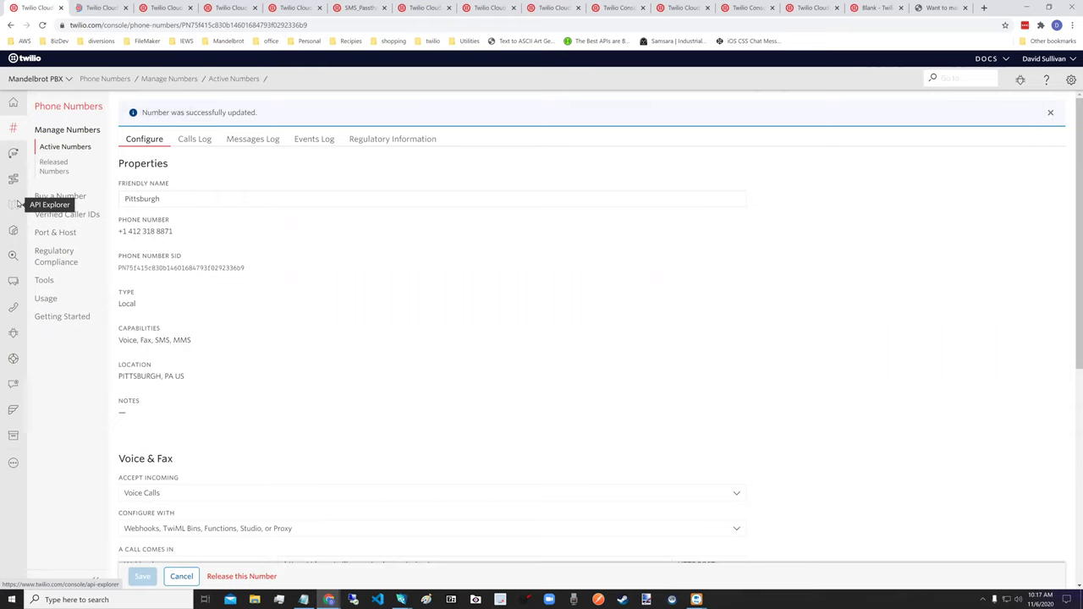
left_click(96, 8)
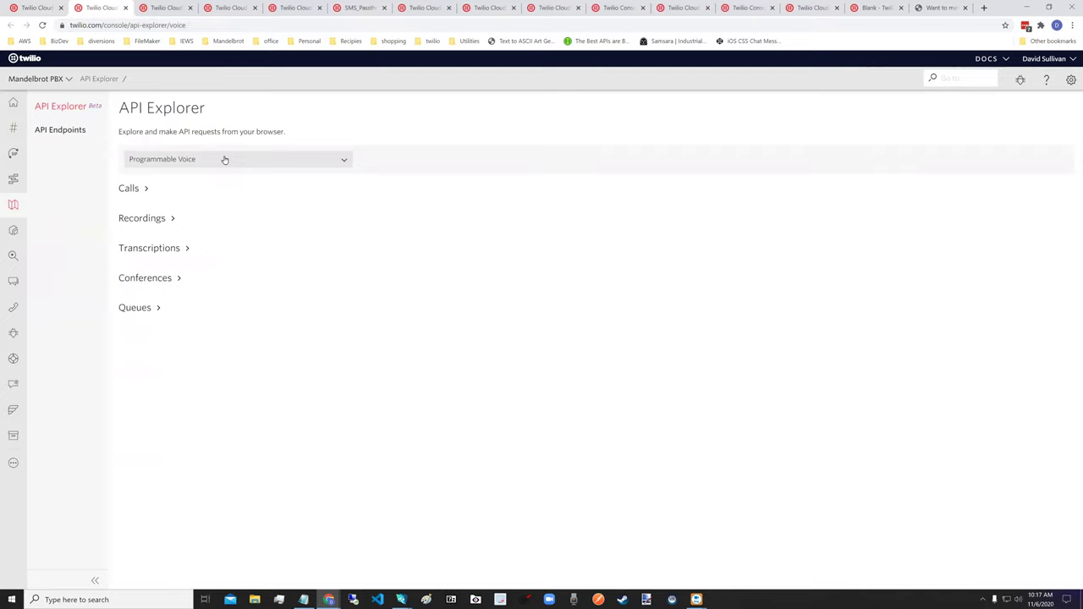
left_click(172, 166)
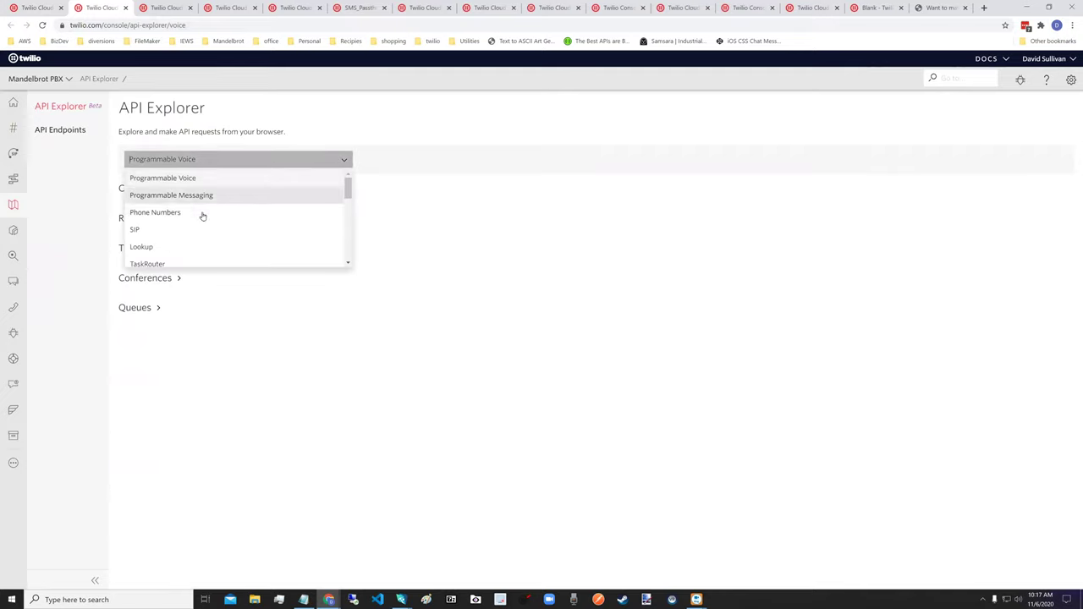
left_click(203, 215)
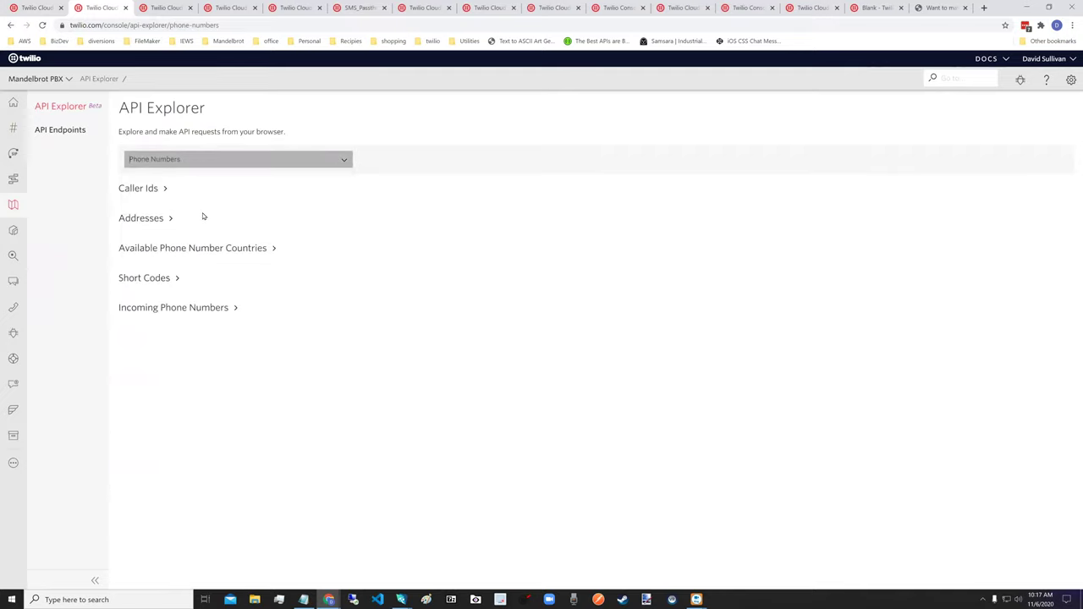
left_click(207, 308)
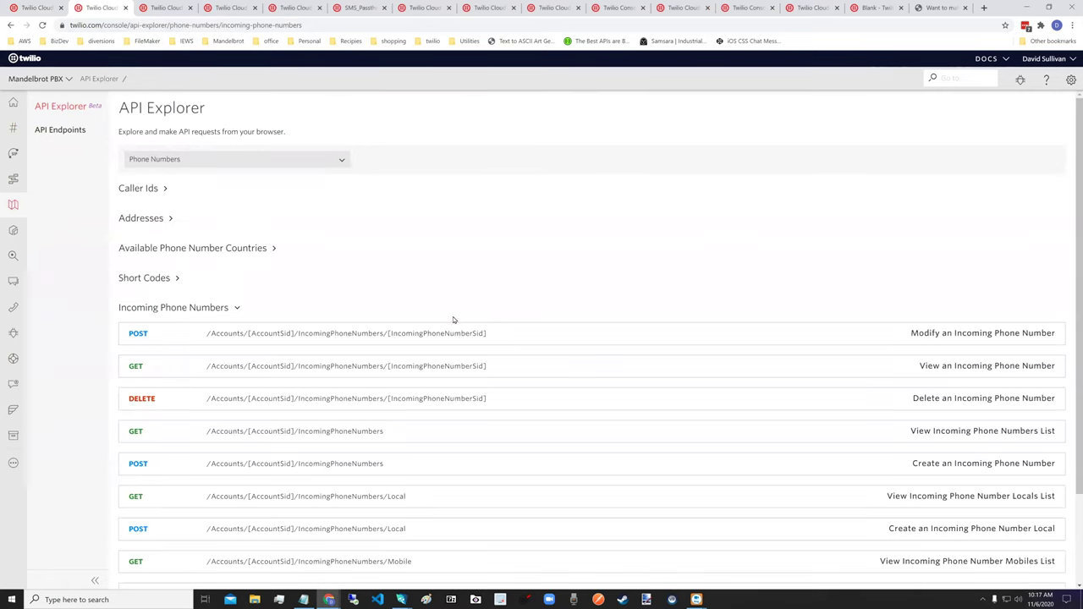
Step: Make the View an Incoming Phone Number request in JSON format, using the copied phone number SID
scroll(852, 302, "down", 2)
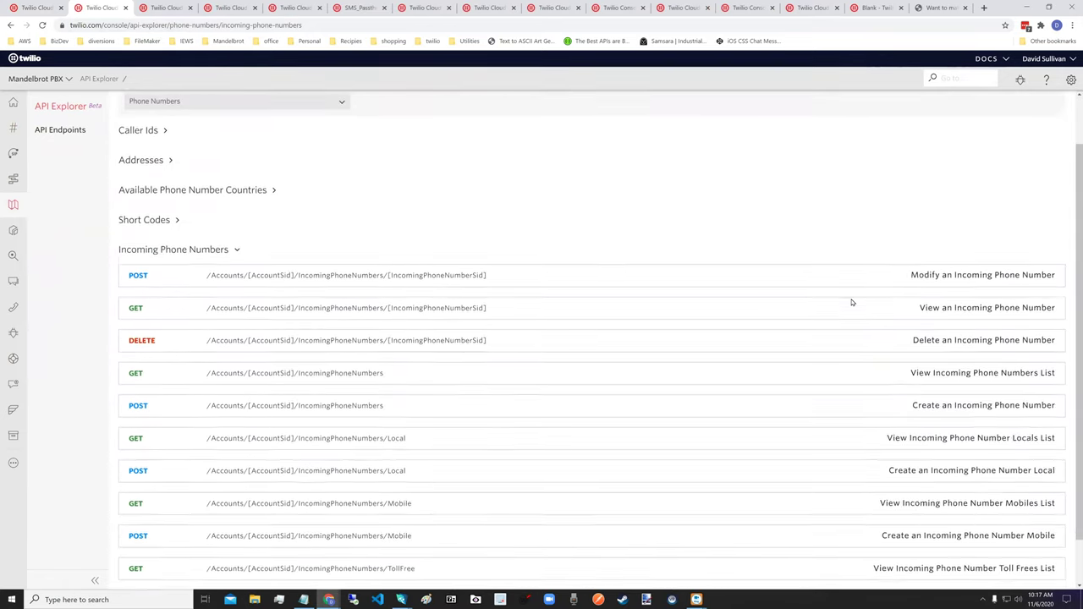
left_click(869, 263)
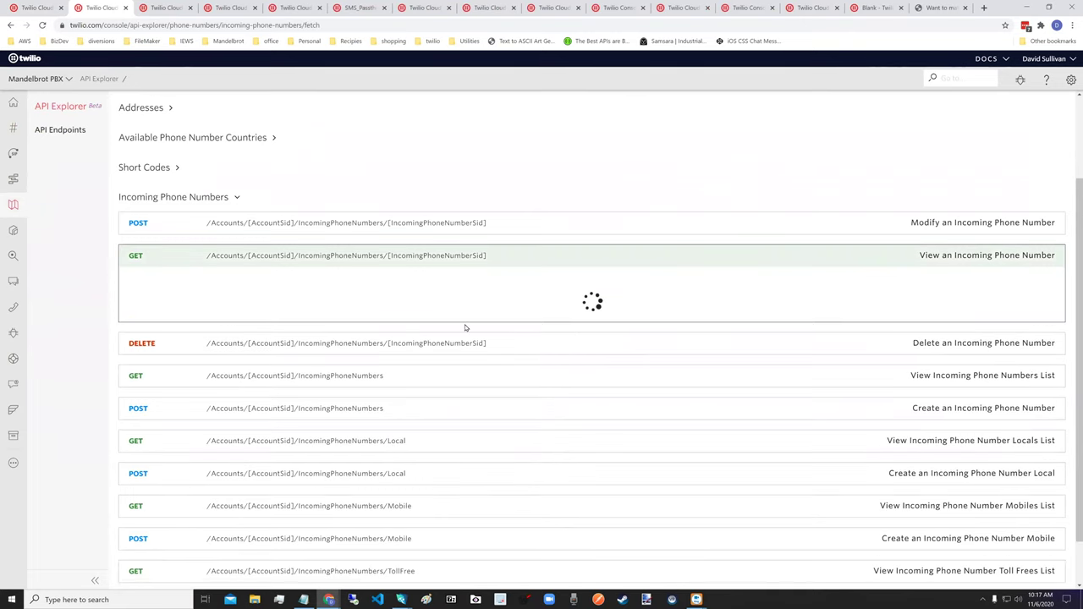
scroll(288, 339, "down", 1)
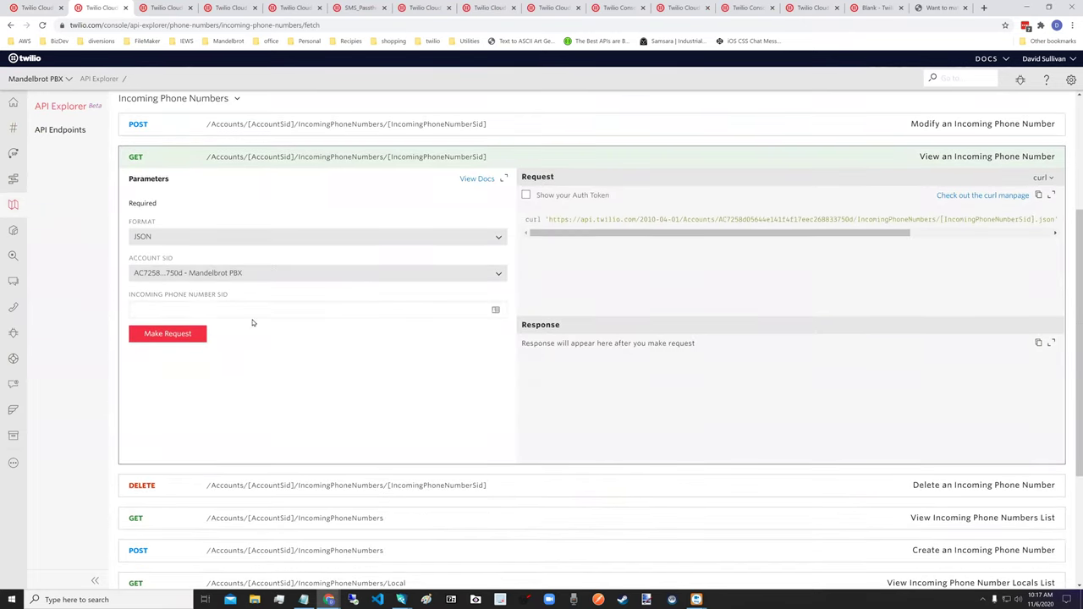
left_click(186, 239)
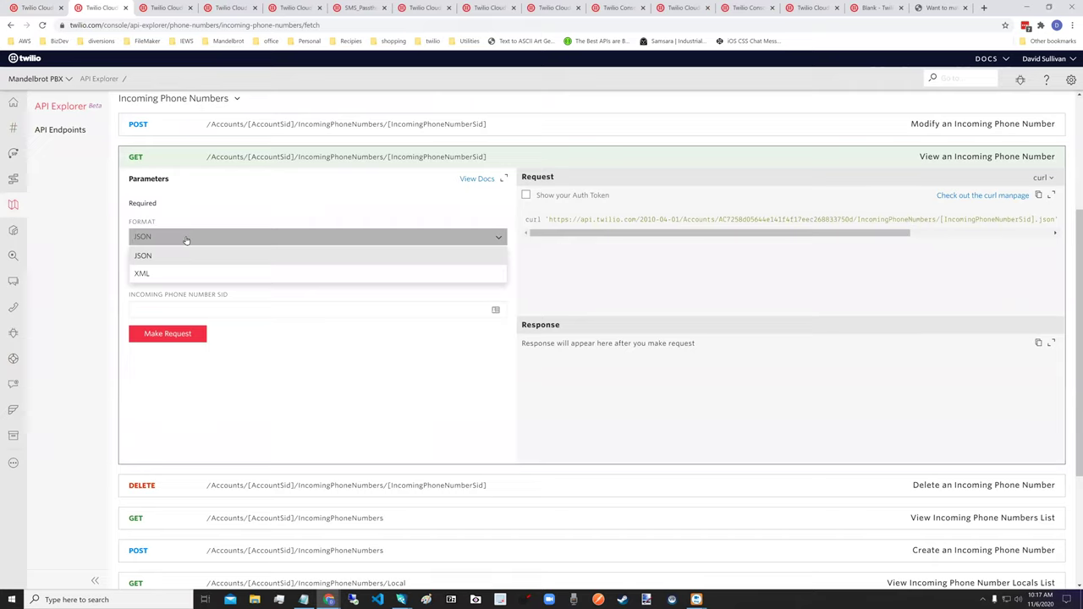
left_click(209, 213)
left_click(193, 311)
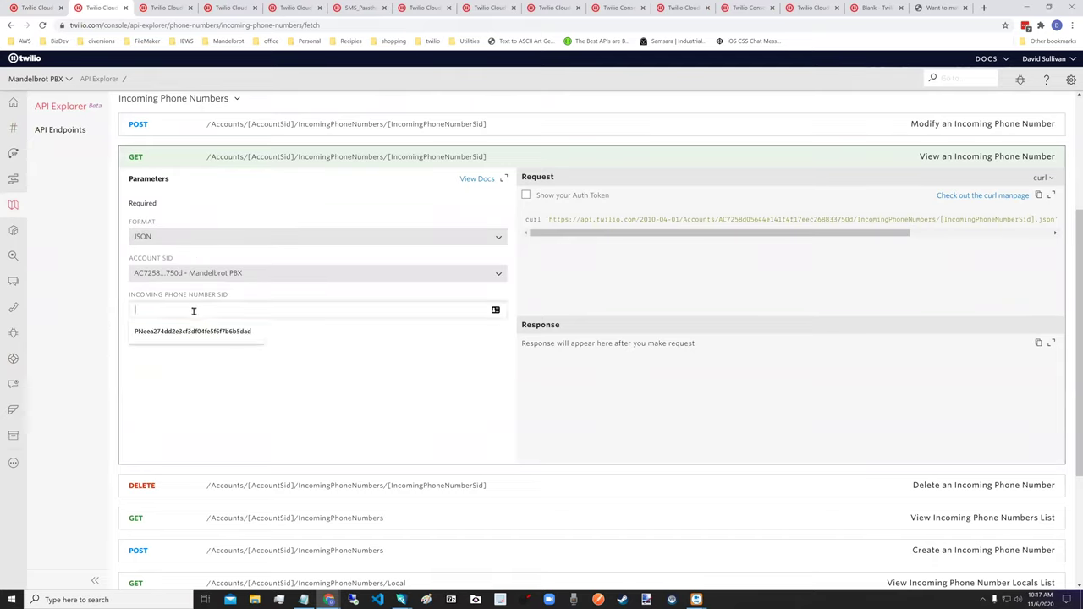
key("ctrl+v")
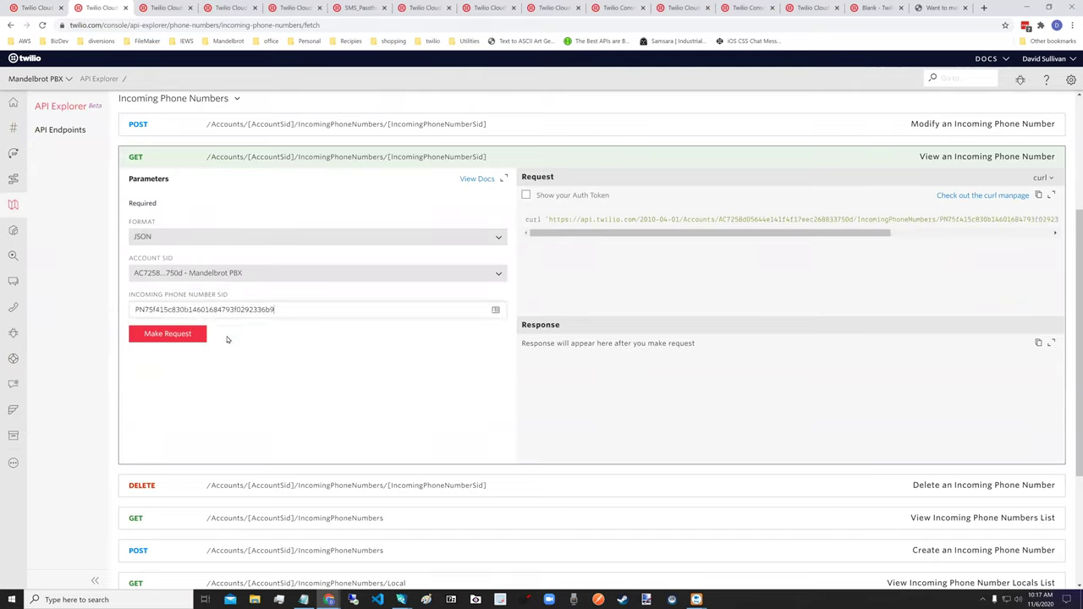
left_click(176, 337)
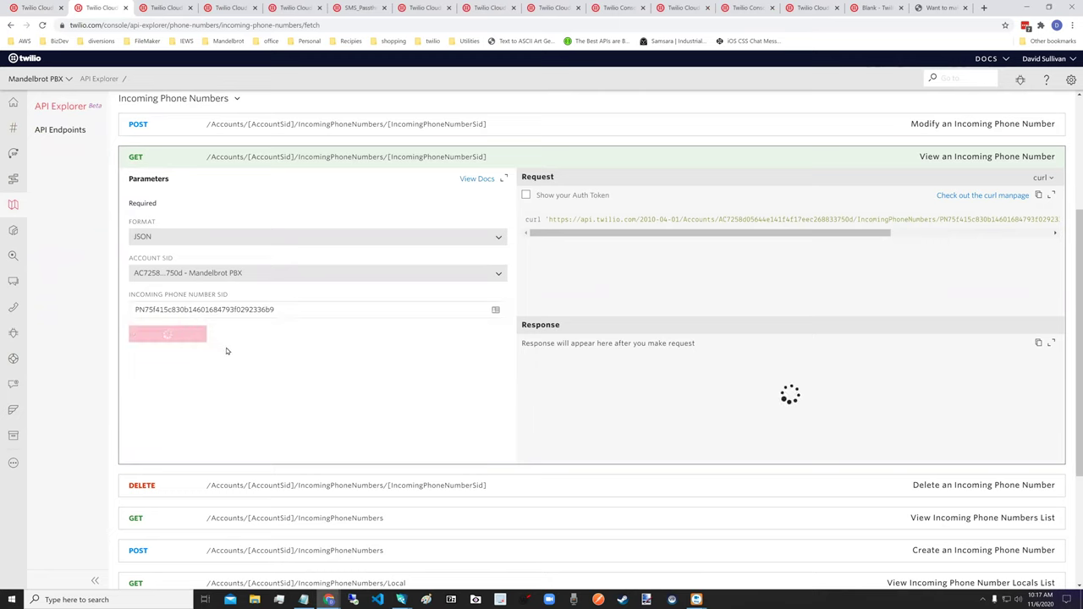
Step: Examine the full curl request and expand the response to read all of the number's returned properties
left_click_drag(526, 225, 1058, 220)
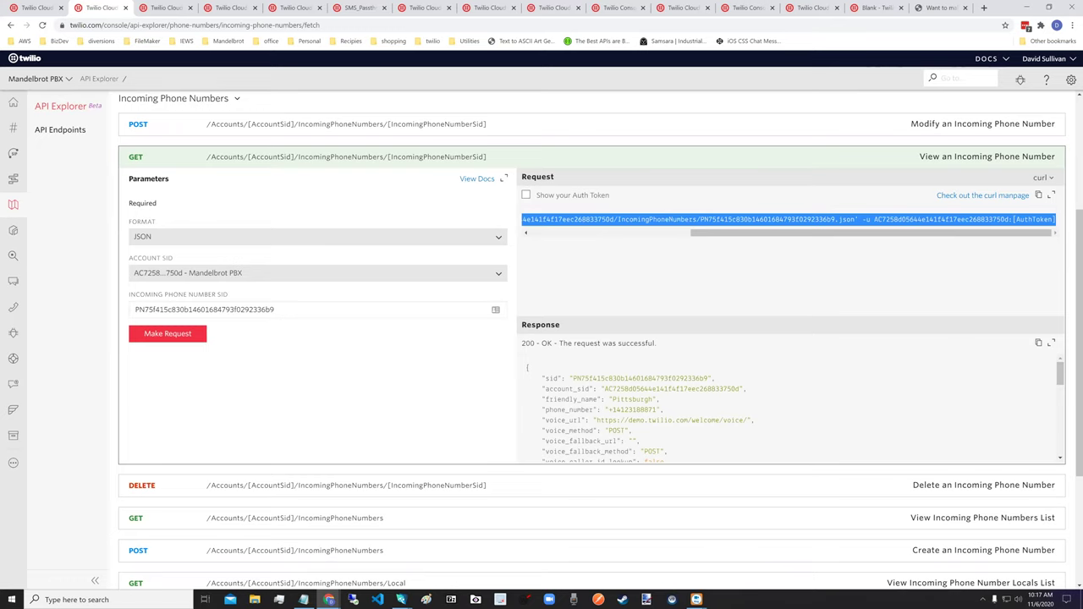
left_click_drag(898, 238, 474, 236)
left_click(520, 229)
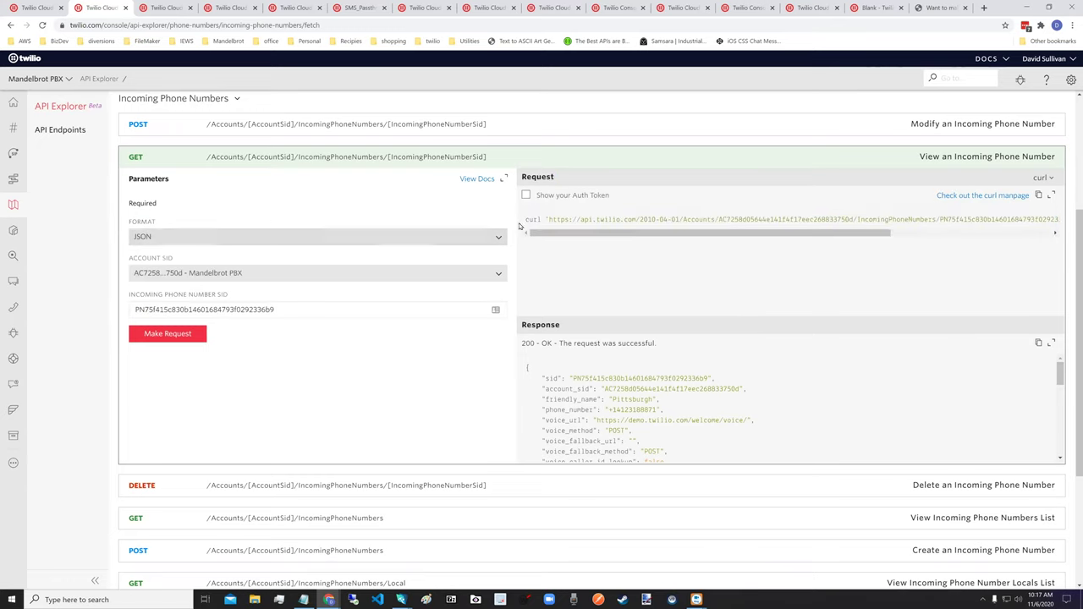
left_click(1051, 342)
scroll(870, 385, "down", 3)
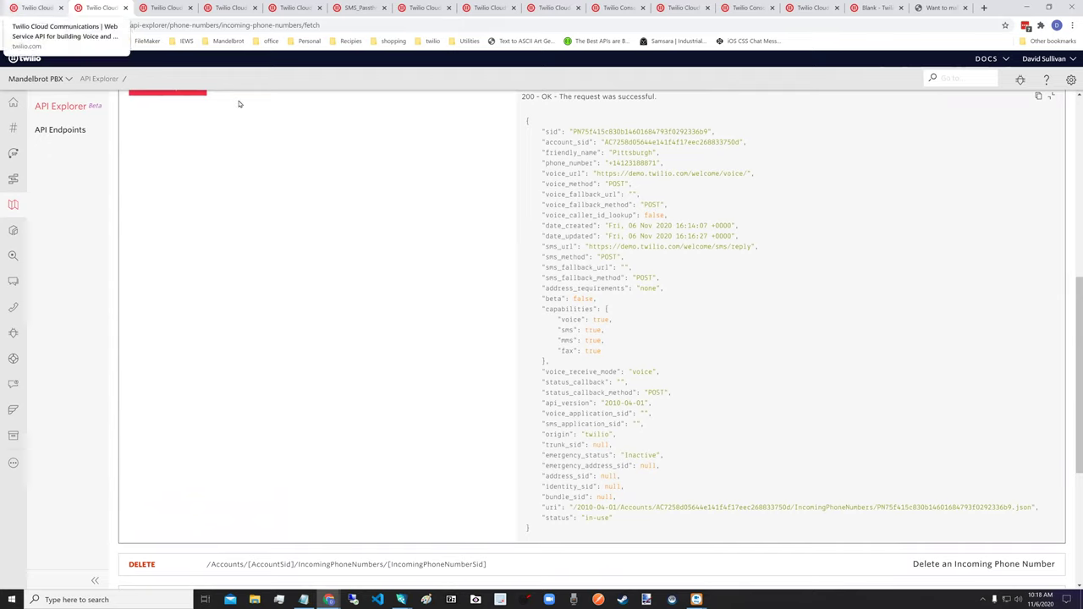
Step: Compare the number's voice and messaging settings on its configuration page with the properties in the API Explorer response
left_click(25, 5)
scroll(393, 304, "down", 4)
scroll(396, 305, "down", 2)
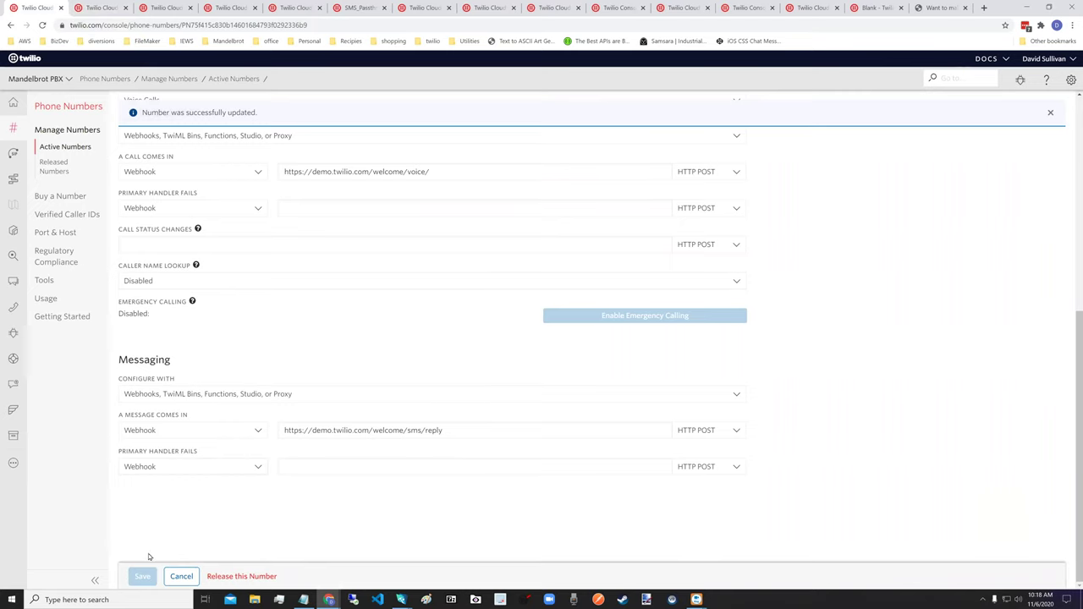
scroll(307, 387, "up", 2)
scroll(300, 371, "up", 2)
left_click(97, 8)
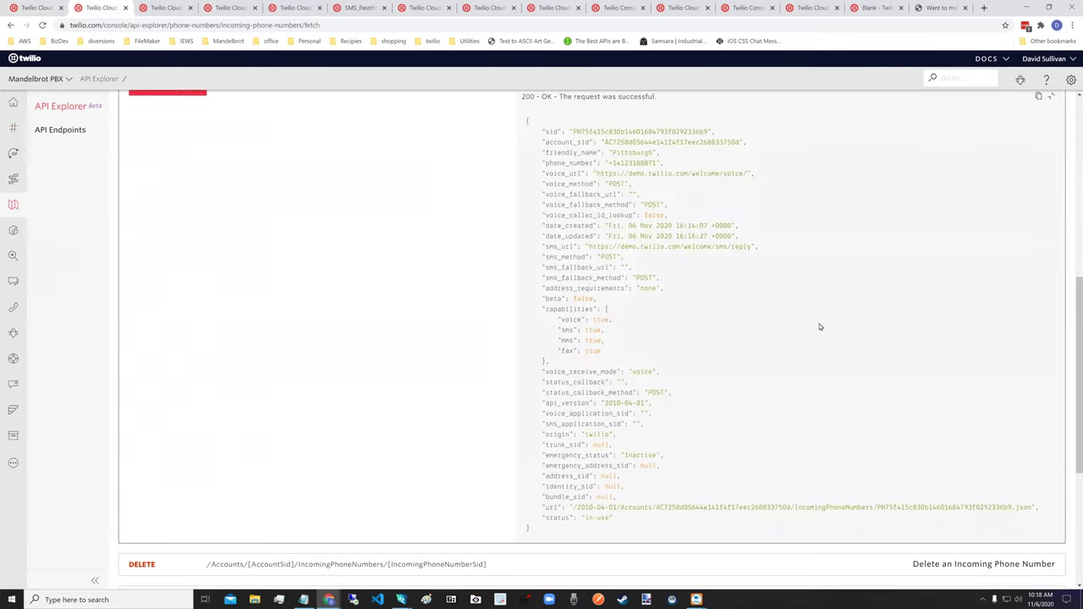
scroll(795, 336, "up", 1)
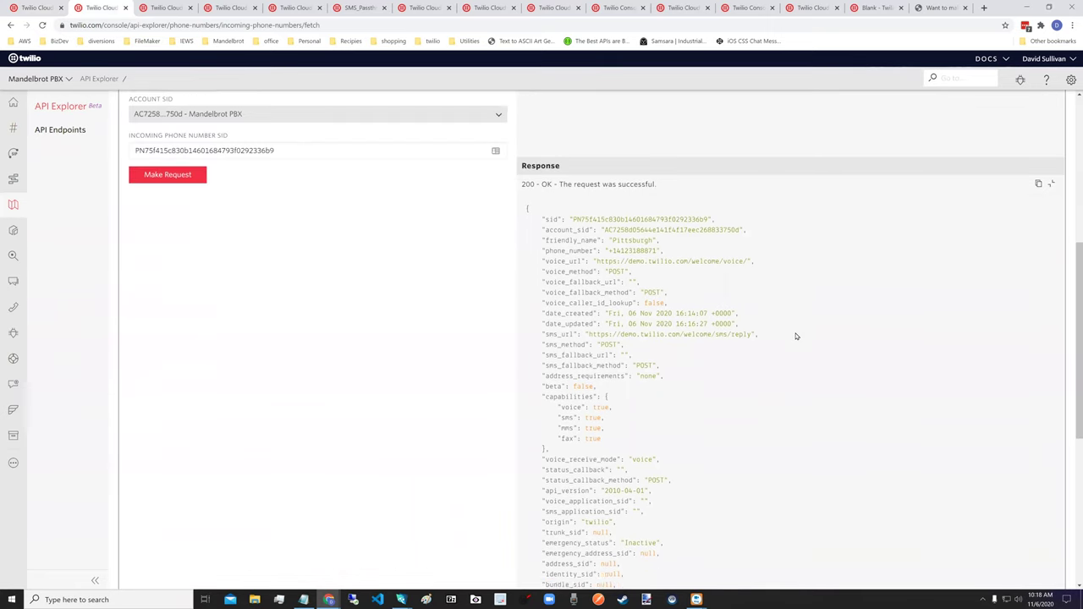
scroll(796, 336, "up", 1)
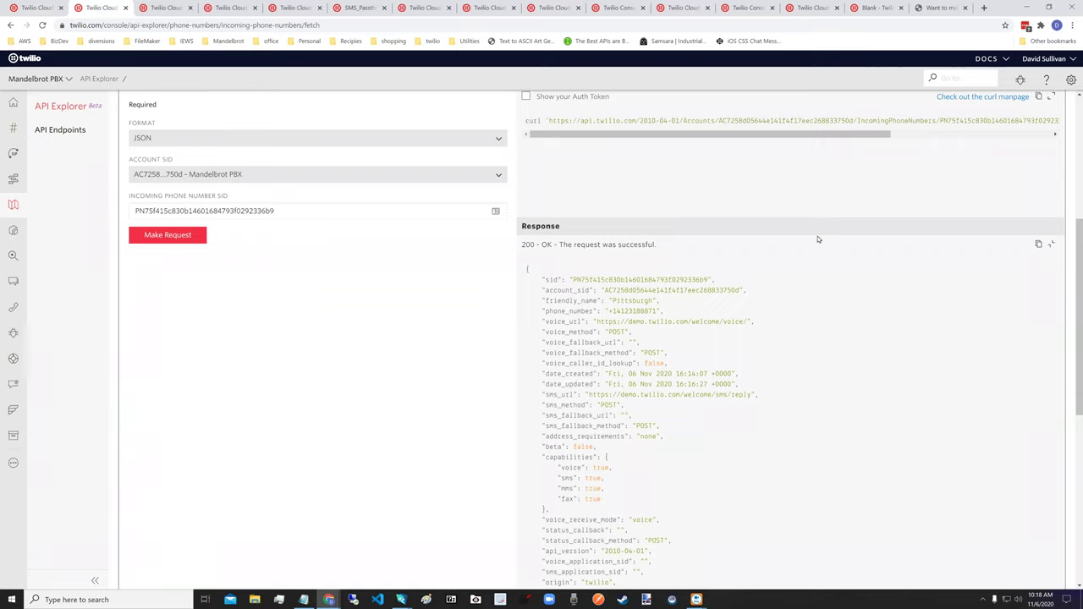
Step: Switch to the Twilio Voice Presentation slideshow and go through the Endpoints slide to the User Profiles slide
mouse_move(328, 600)
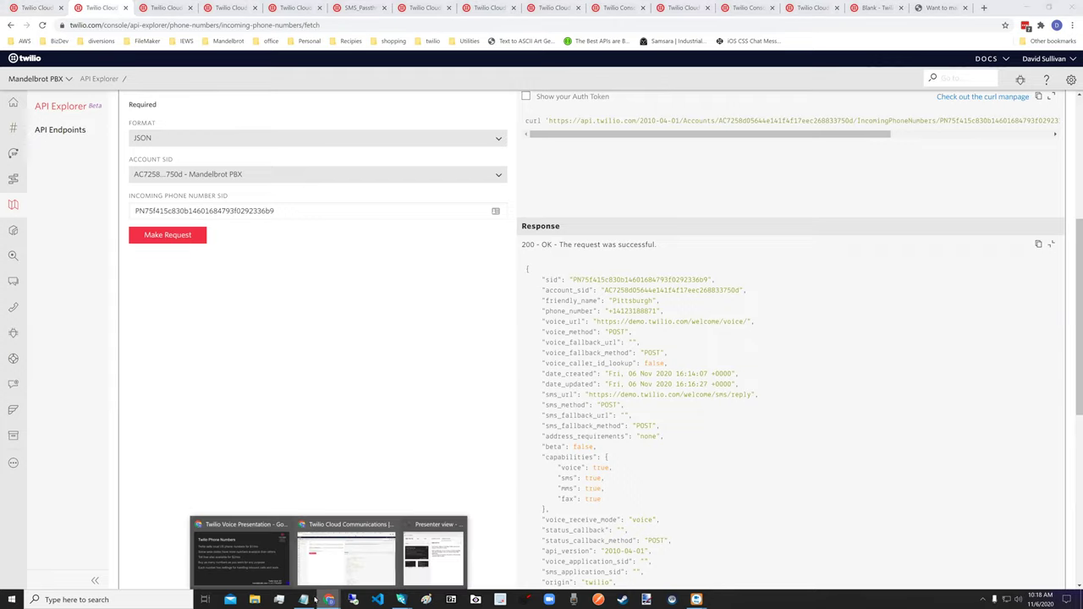
left_click(241, 554)
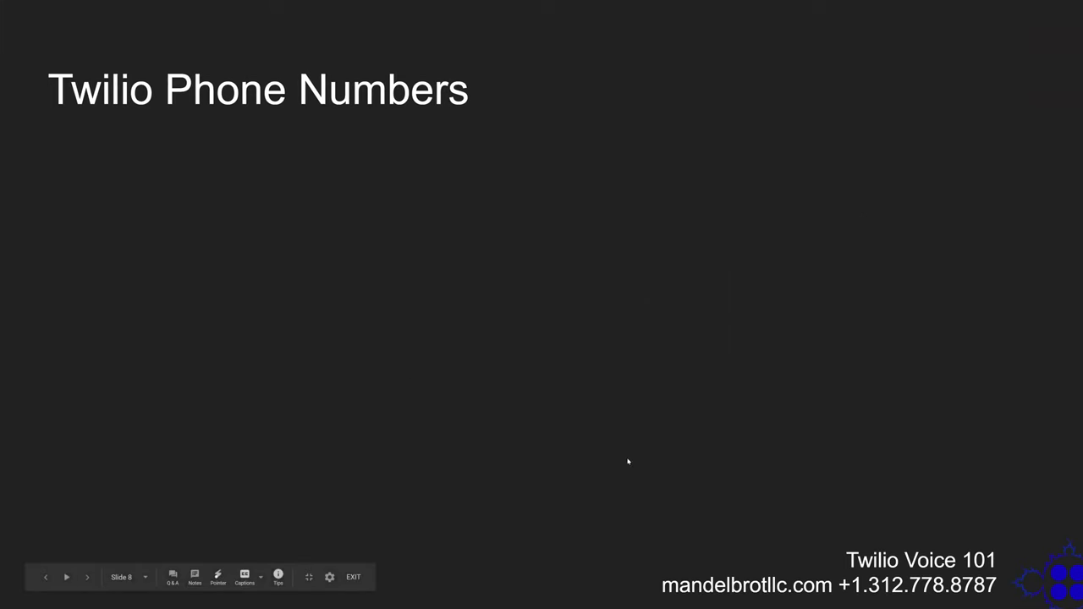
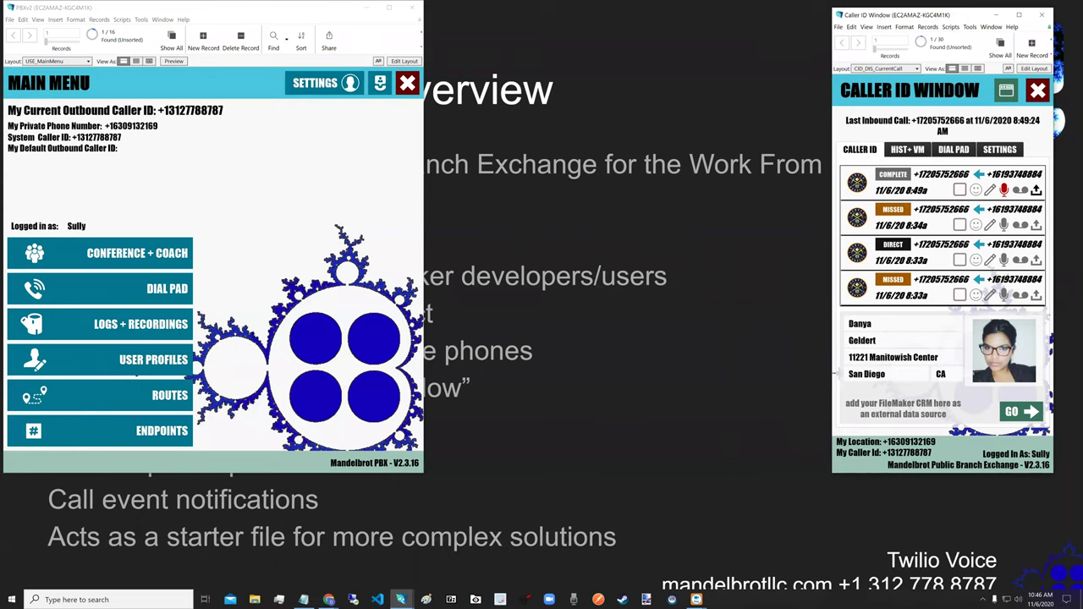
key("Right")
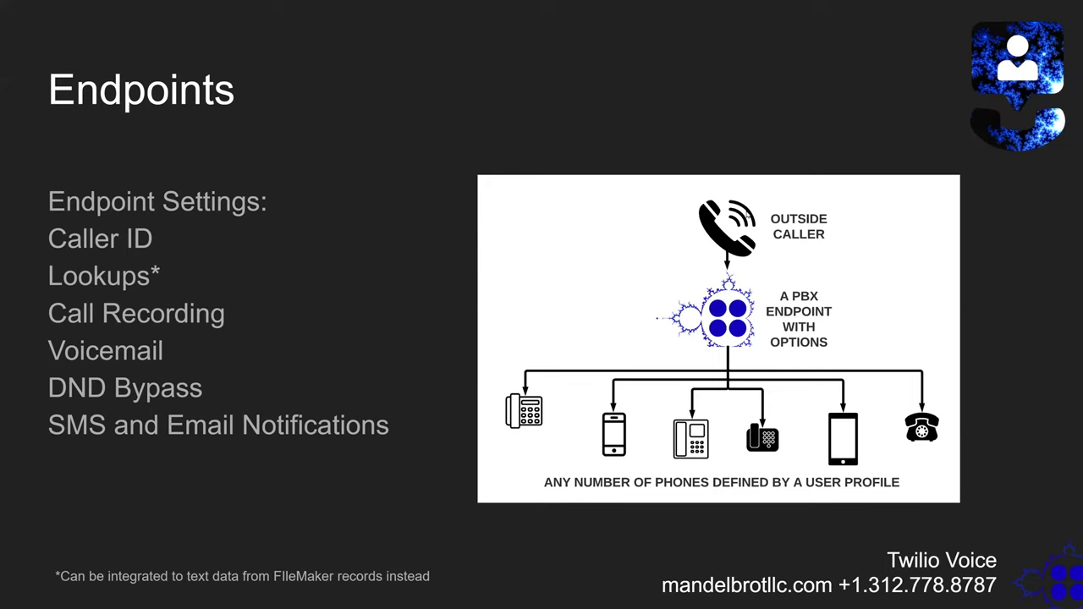
key("Right")
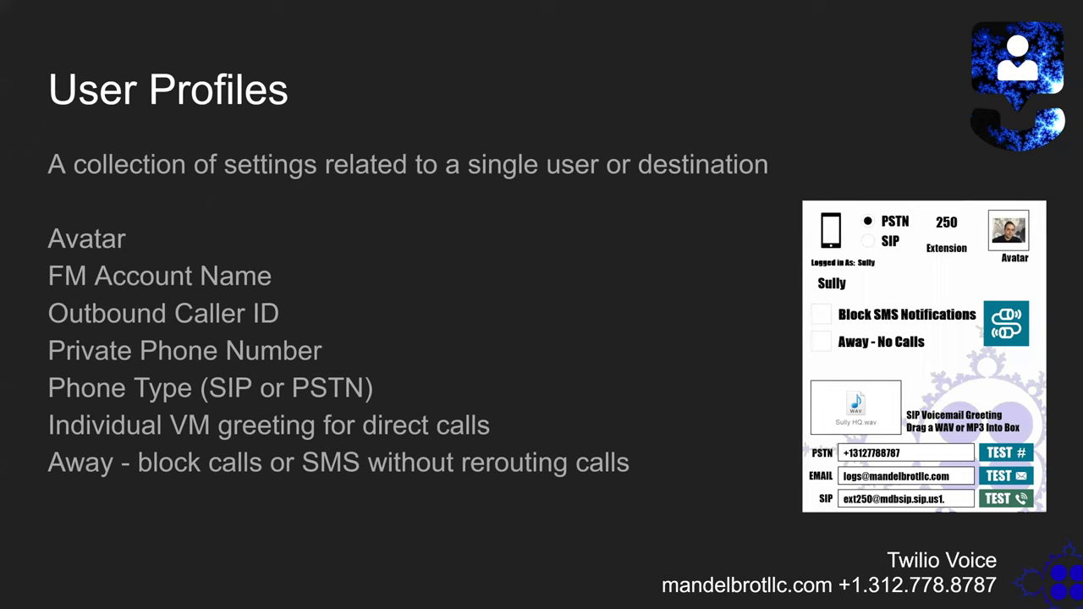
Step: Open the user profiles in Mandelbrot PBX and review the first user's SIP and PSTN settings and default caller ID choices
key("alt+Tab")
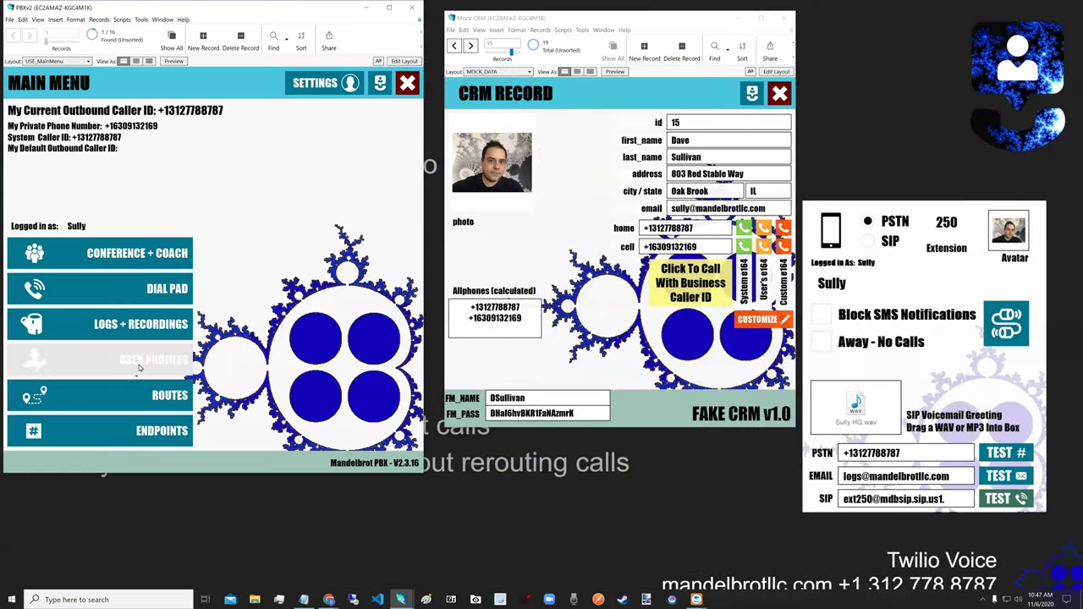
left_click(140, 364)
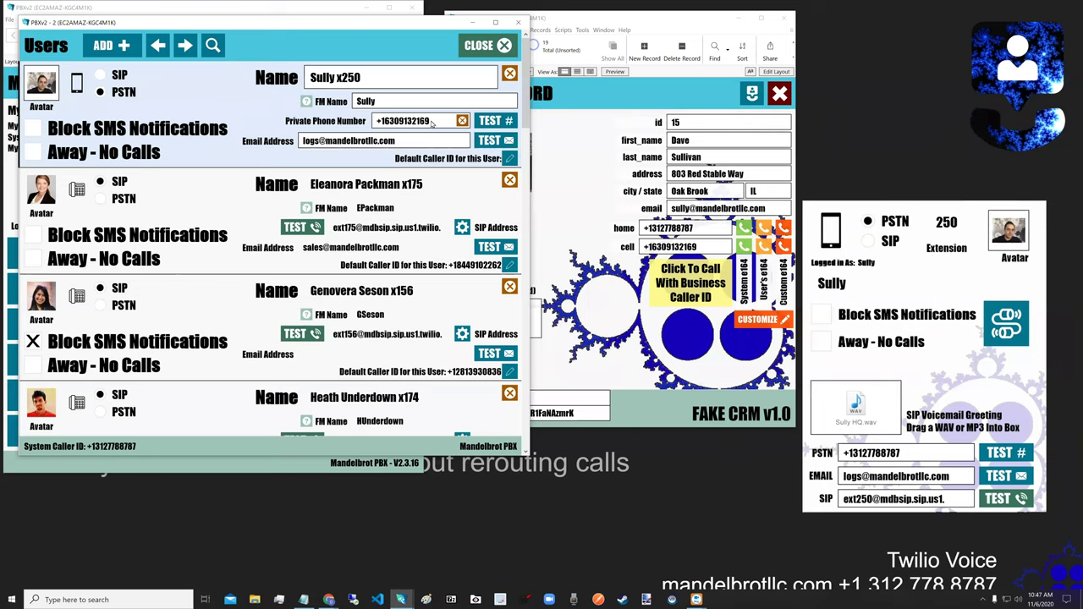
left_click(99, 76)
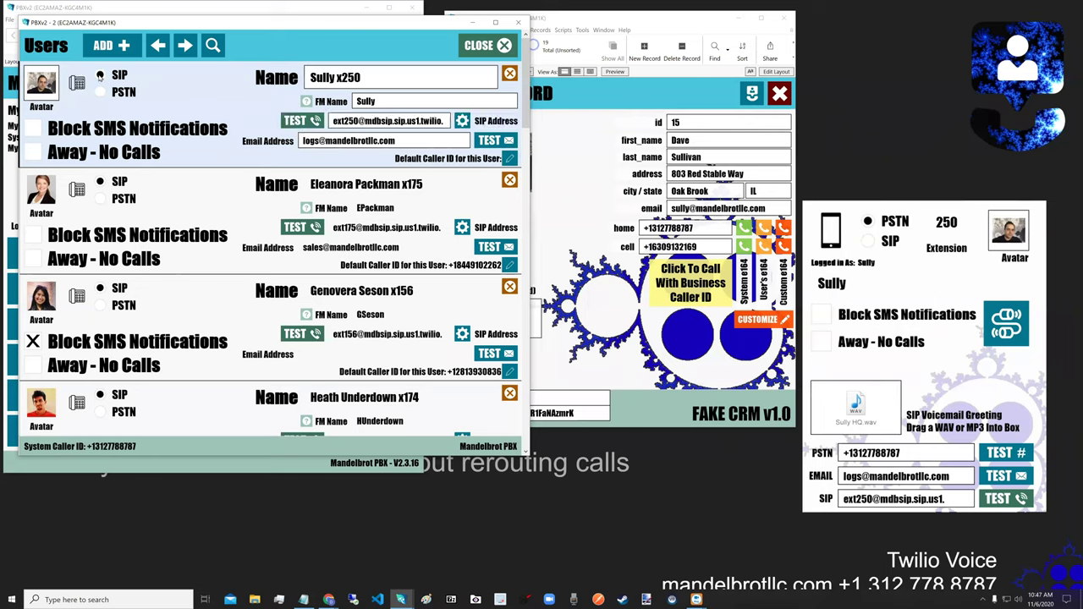
left_click(100, 93)
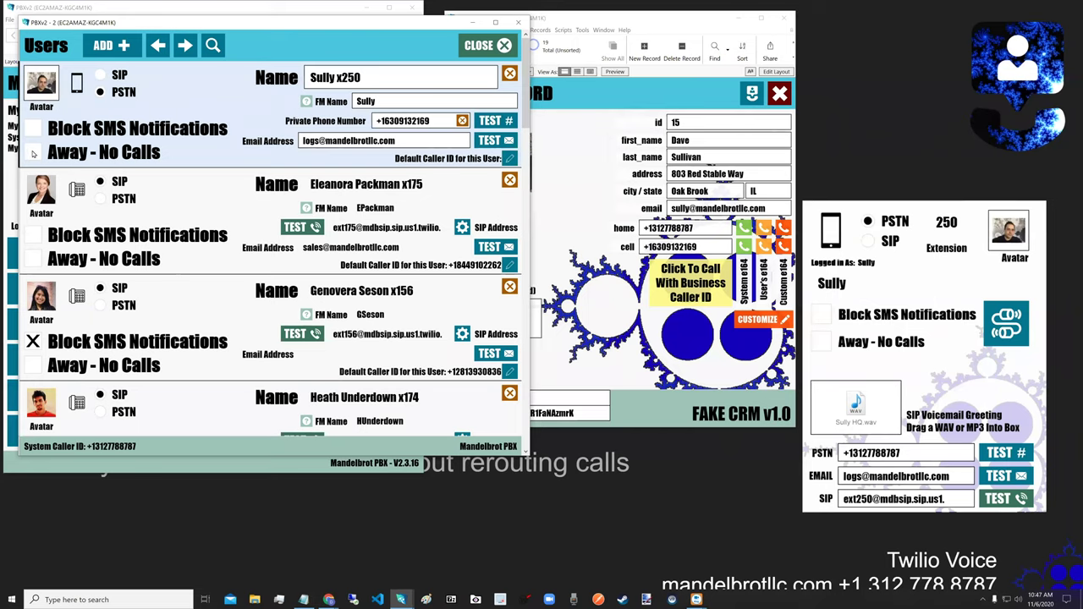
left_click(509, 158)
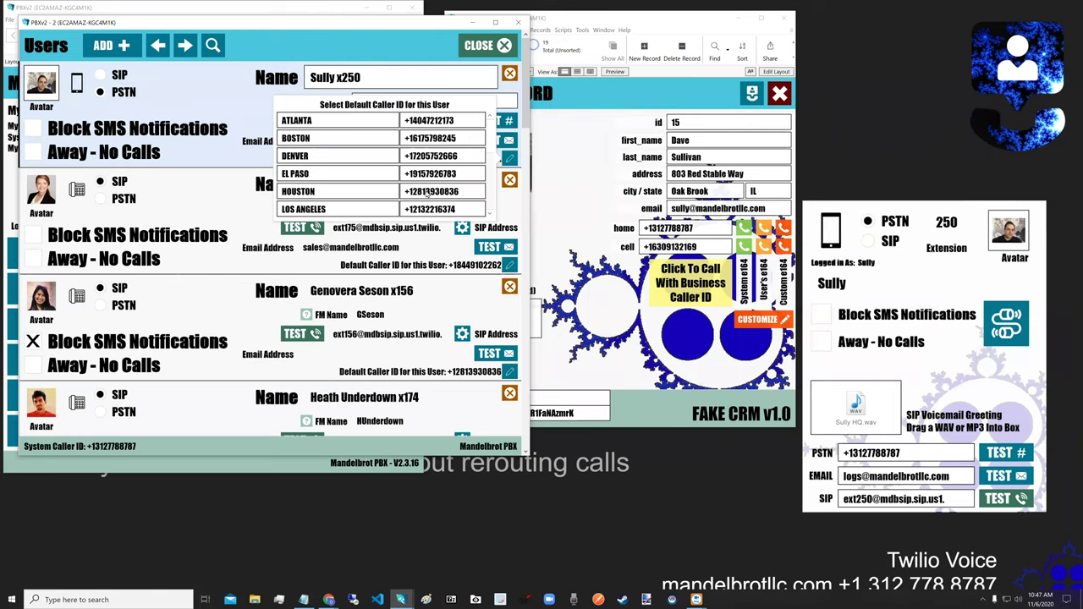
left_click(512, 160)
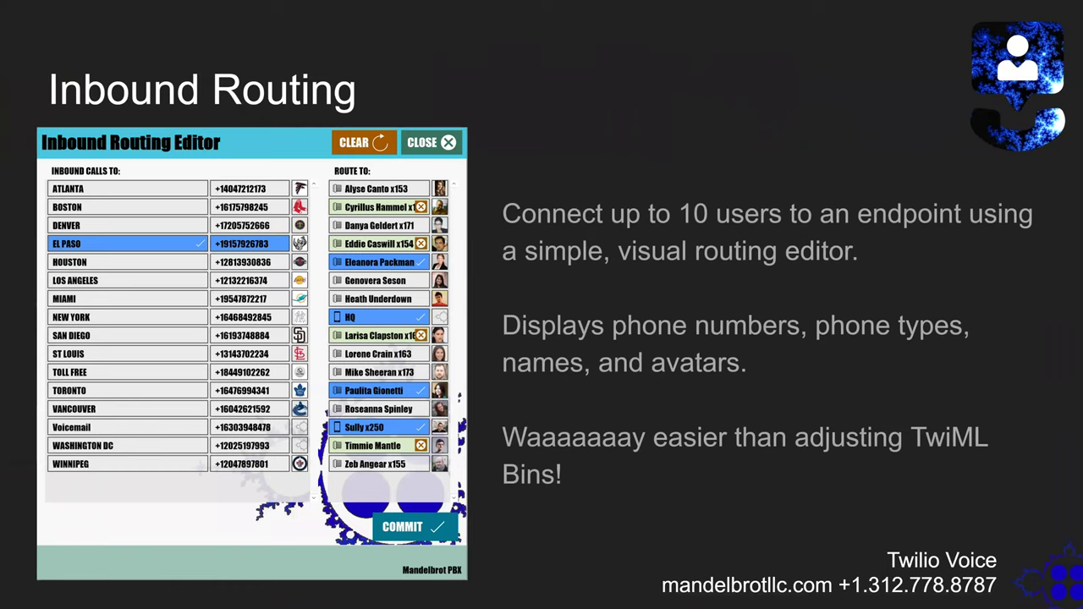
Step: Switch from the slideshow to Mandelbrot PBX and open the Inbound Routing Editor
key("alt+Tab")
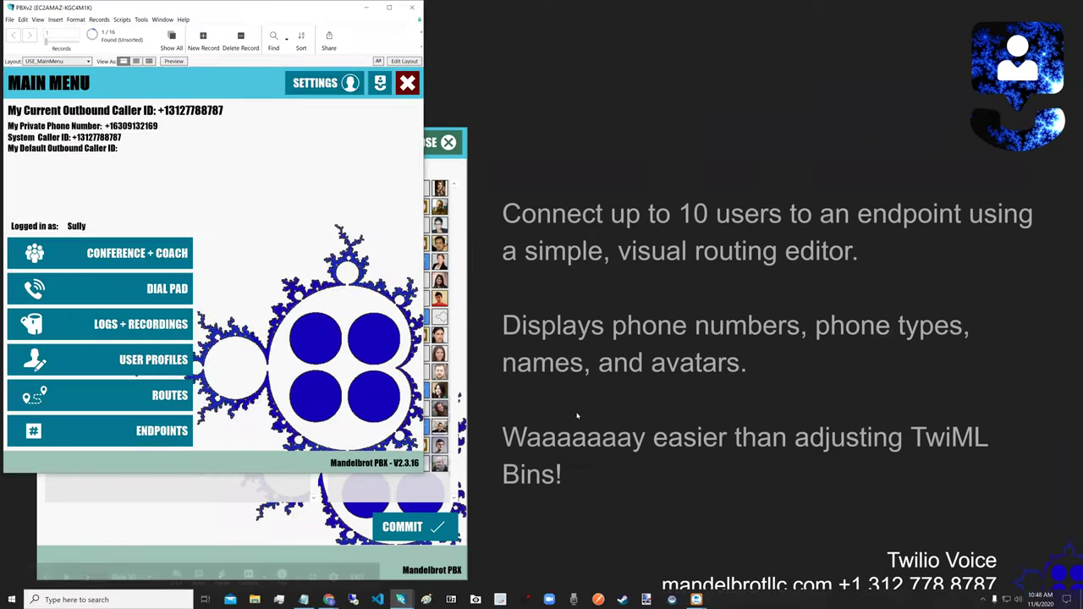
left_click(117, 398)
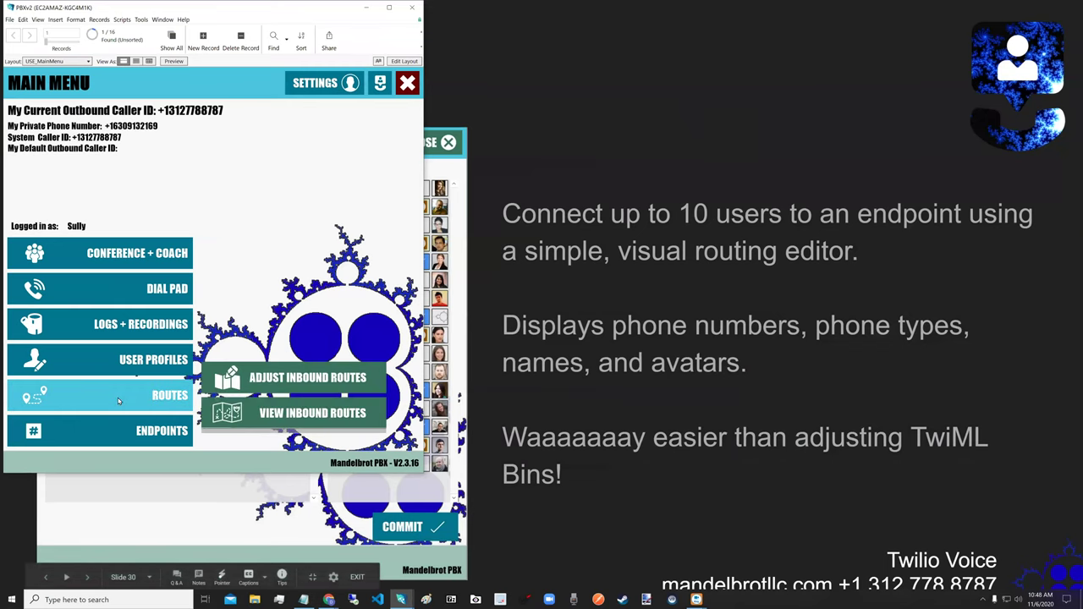
left_click(307, 377)
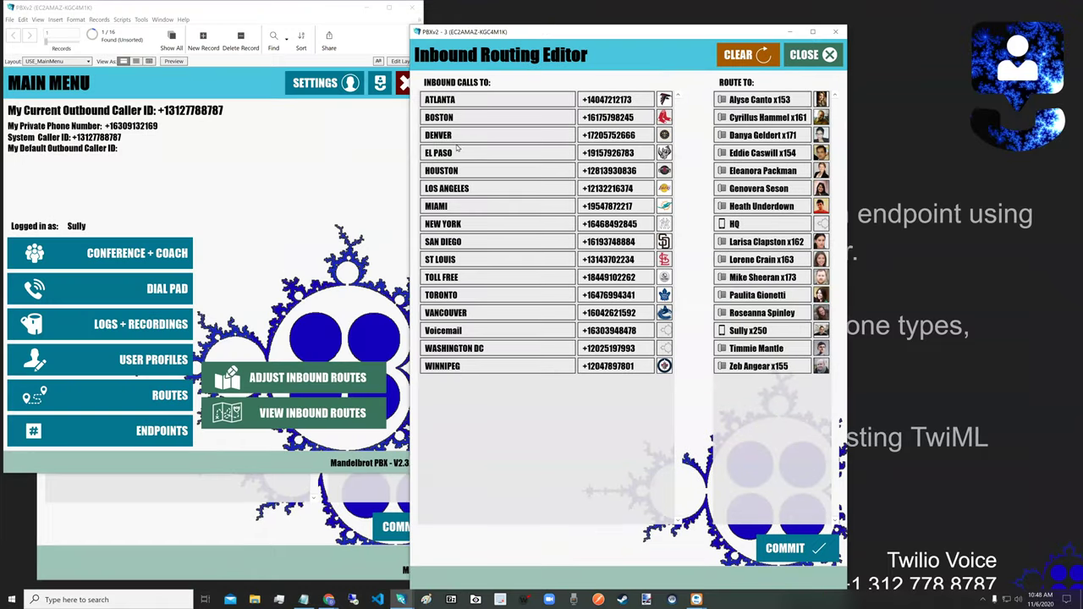
Step: Replace Denver's existing inbound routes with a single route to the user listed just above x250, and commit the change
left_click(459, 137)
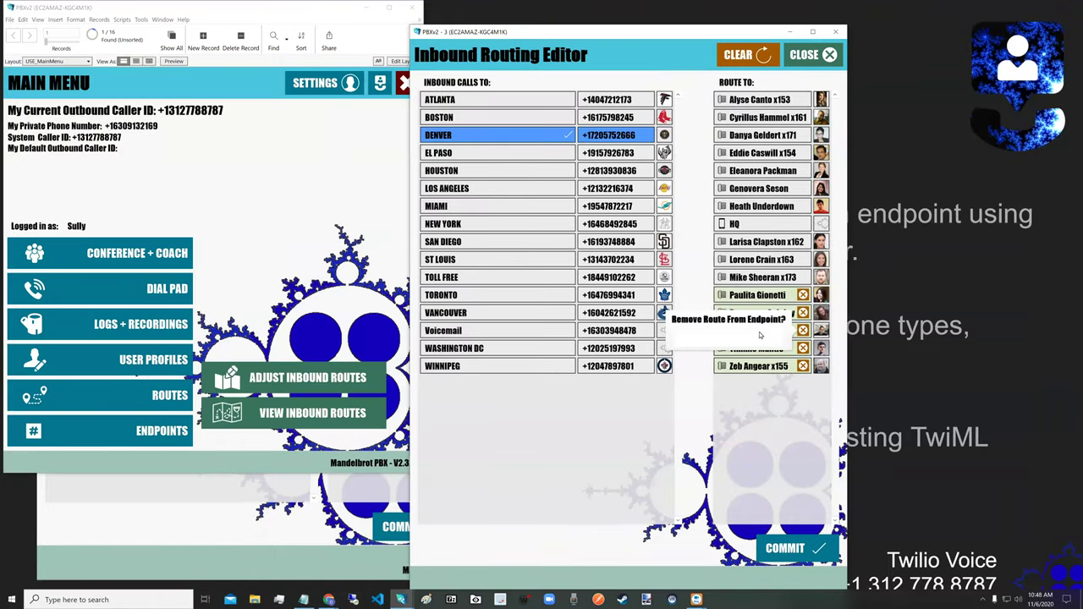
left_click(802, 312)
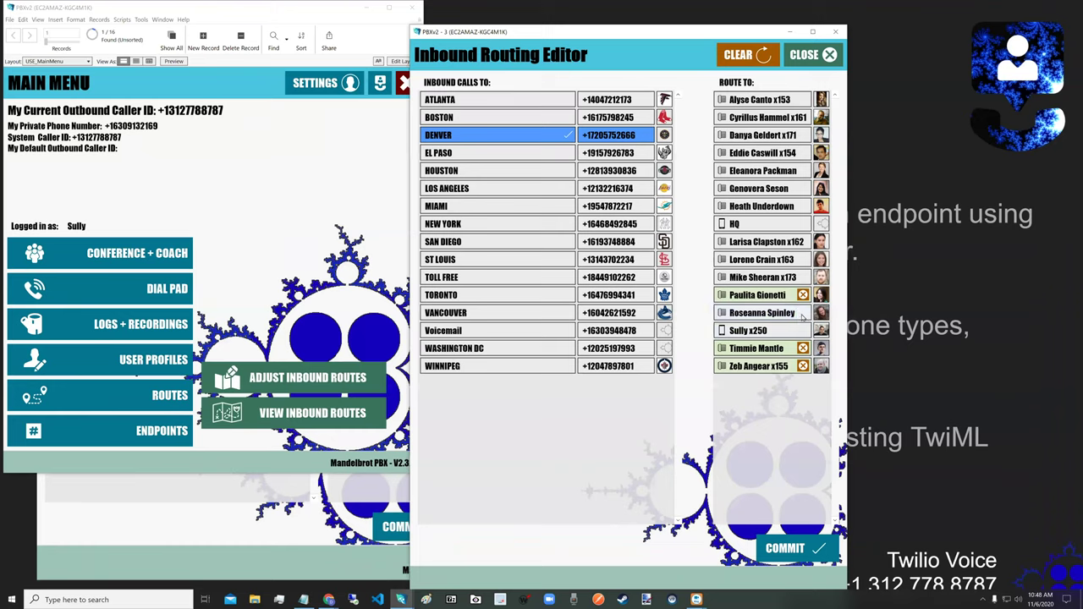
left_click(803, 314)
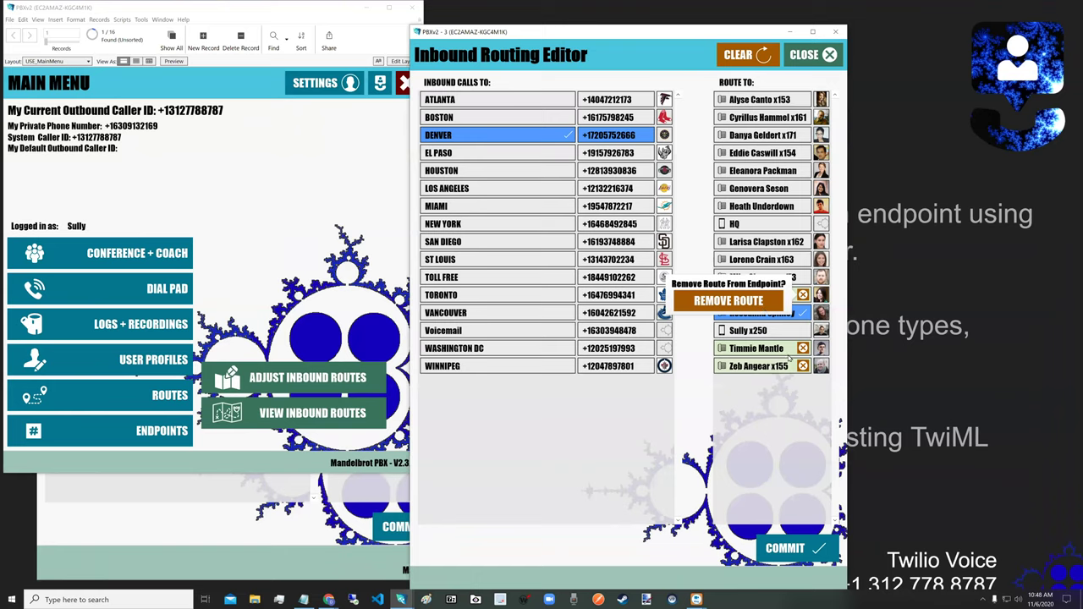
left_click(802, 295)
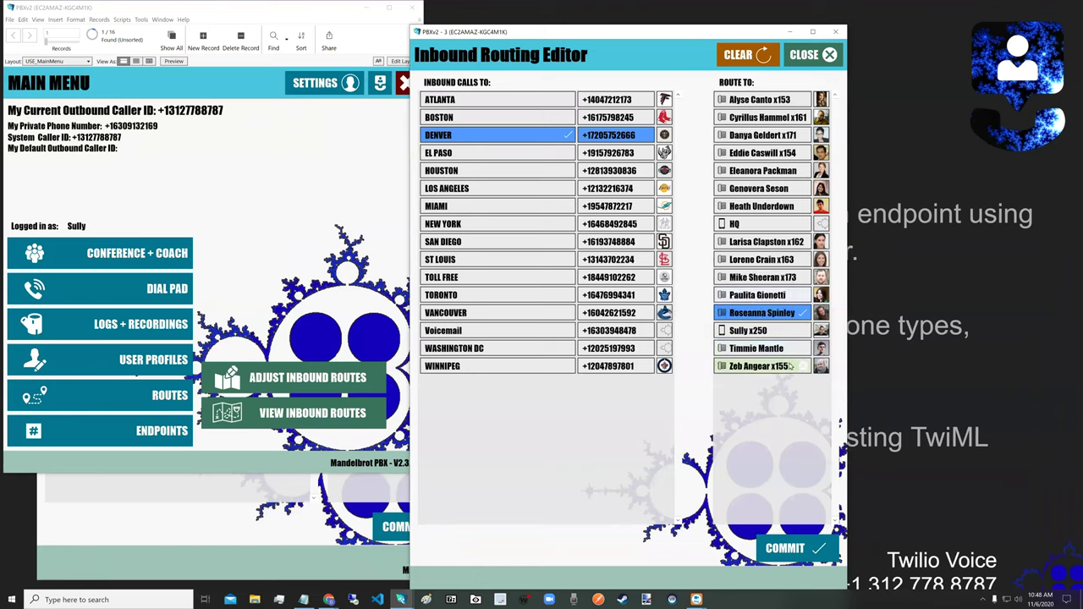
left_click(760, 373)
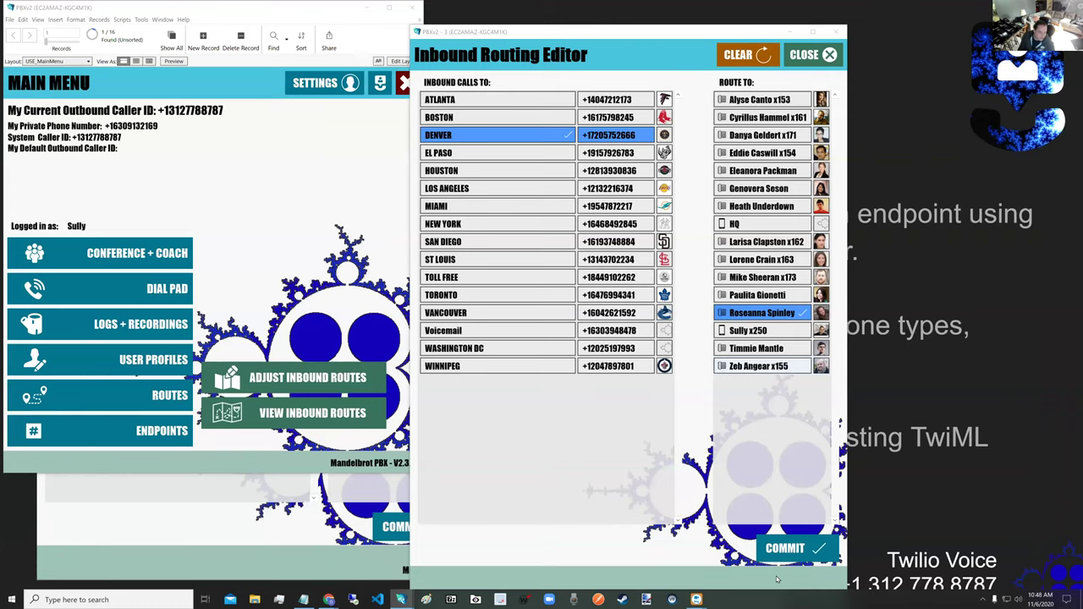
left_click(784, 552)
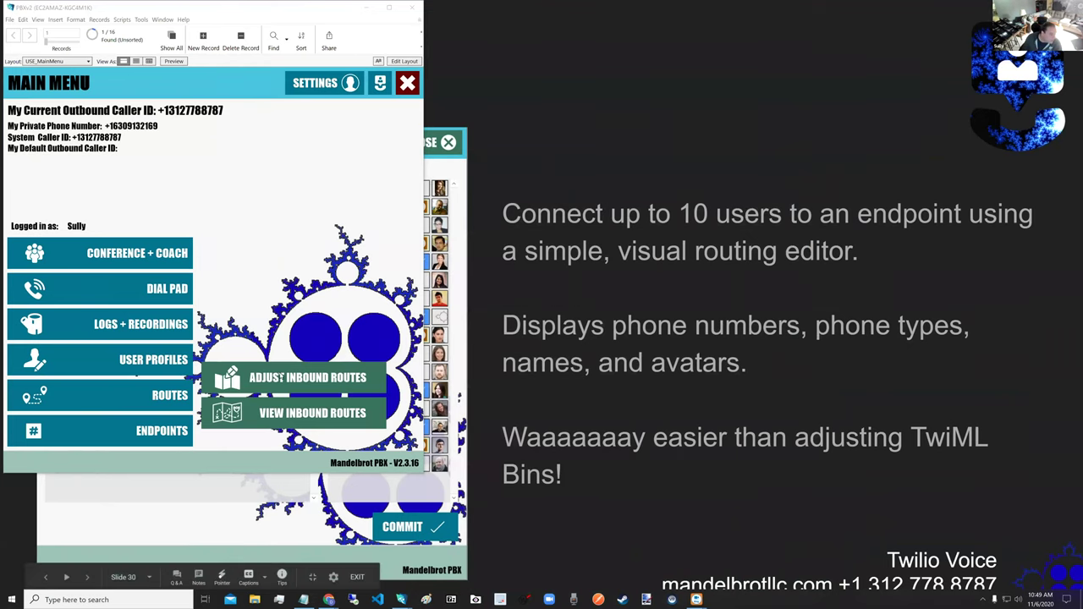
Step: Reopen the Inbound Routing Editor to check Denver's committed route
left_click(373, 415)
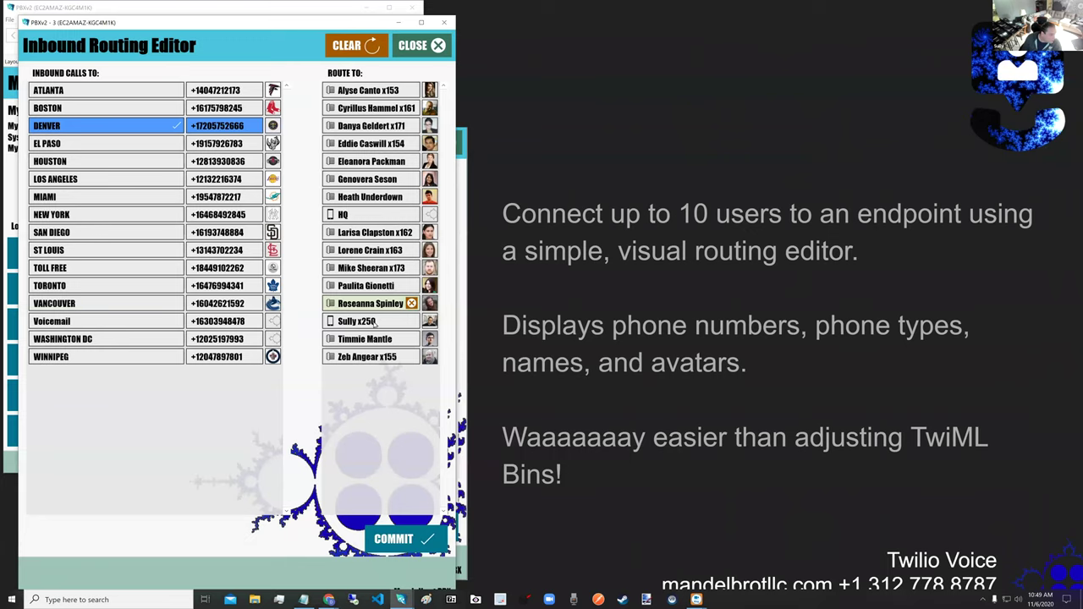
Step: Add the four users directly above and three directly below Denver's existing route to its inbound routes, and commit the change
left_click(375, 326)
left_click(375, 341)
left_click(373, 357)
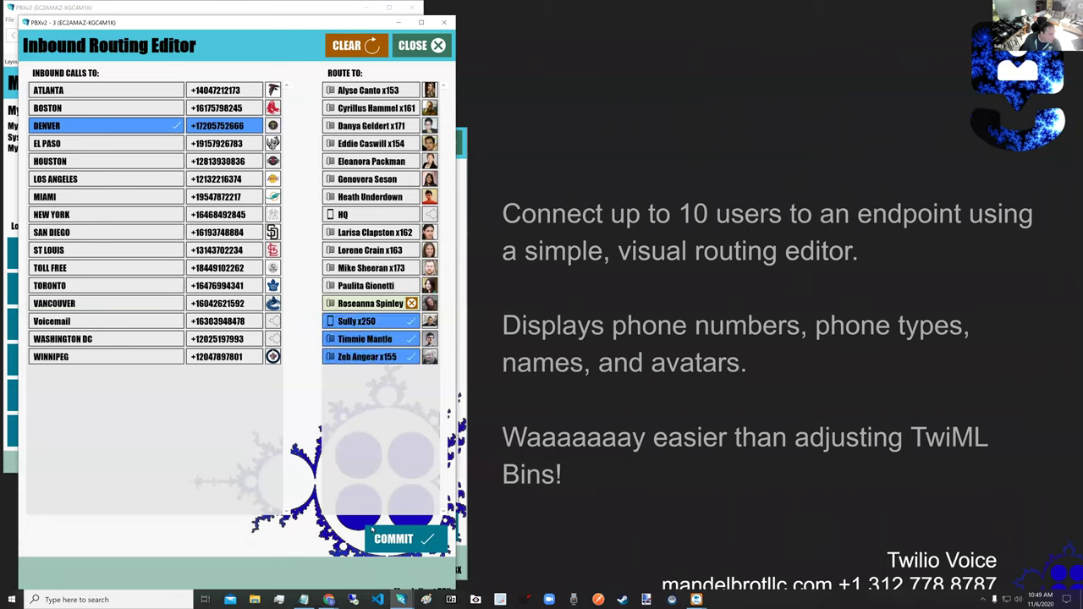
left_click(366, 286)
left_click(372, 269)
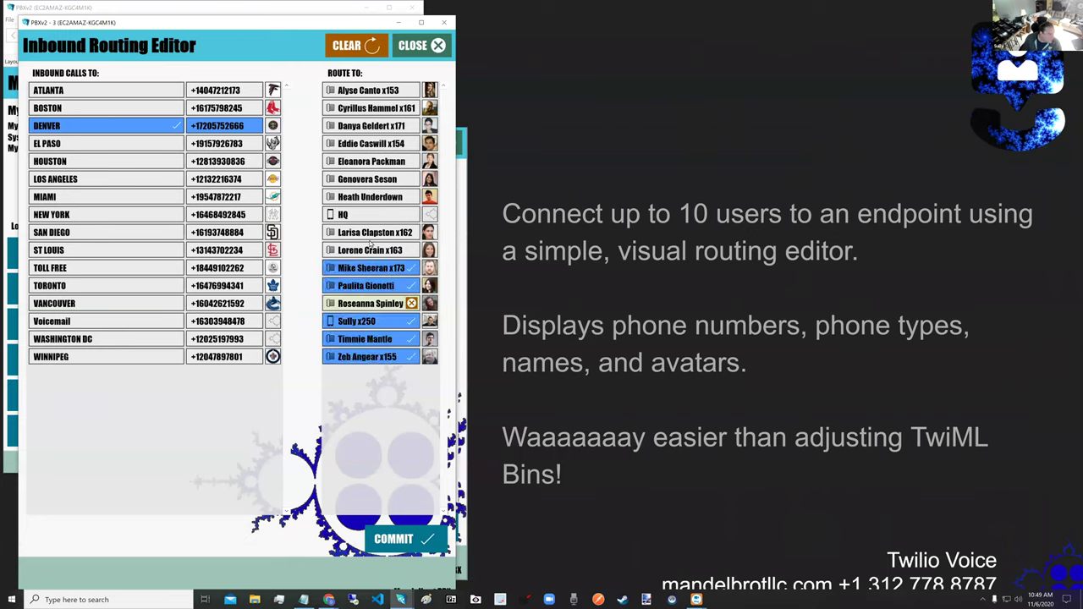
left_click(373, 250)
left_click(375, 233)
left_click(382, 539)
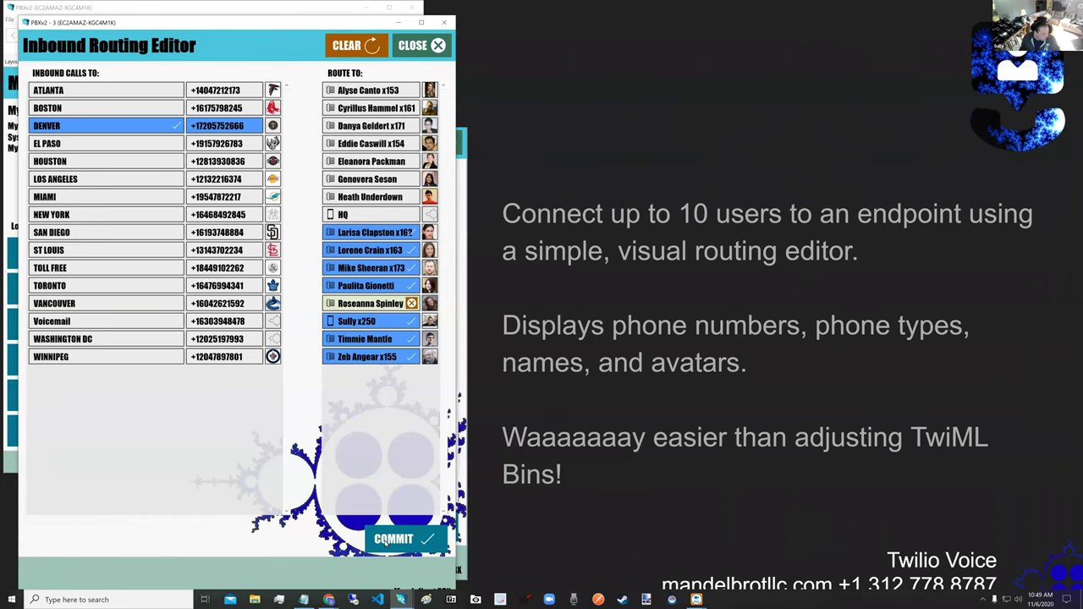
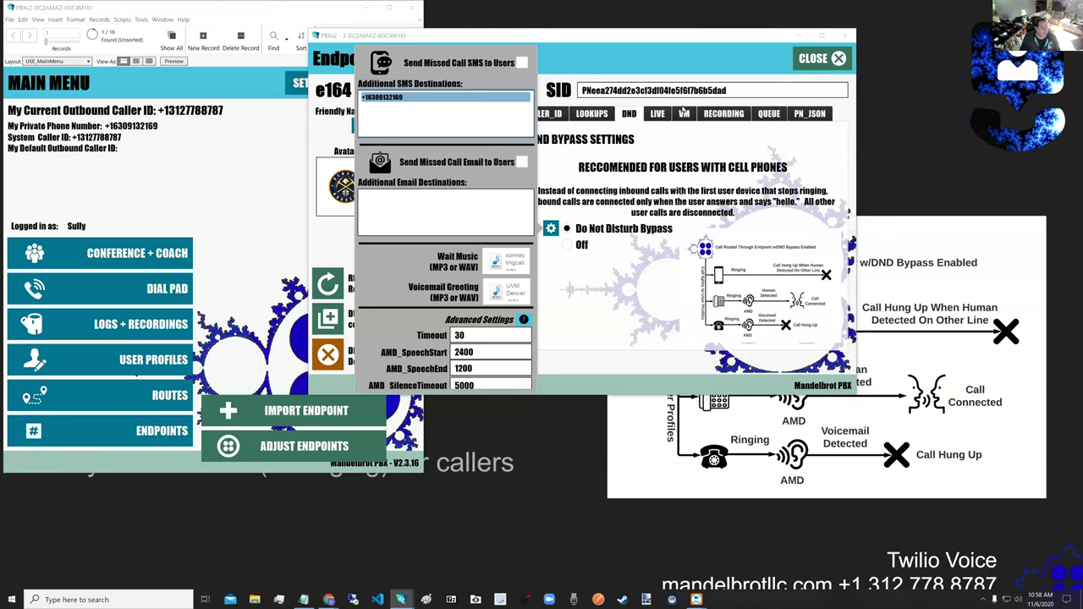
Step: Review Denver's endpoint recording settings, including the options for recording all calls and for emailing or texting recordings to users
left_click(724, 113)
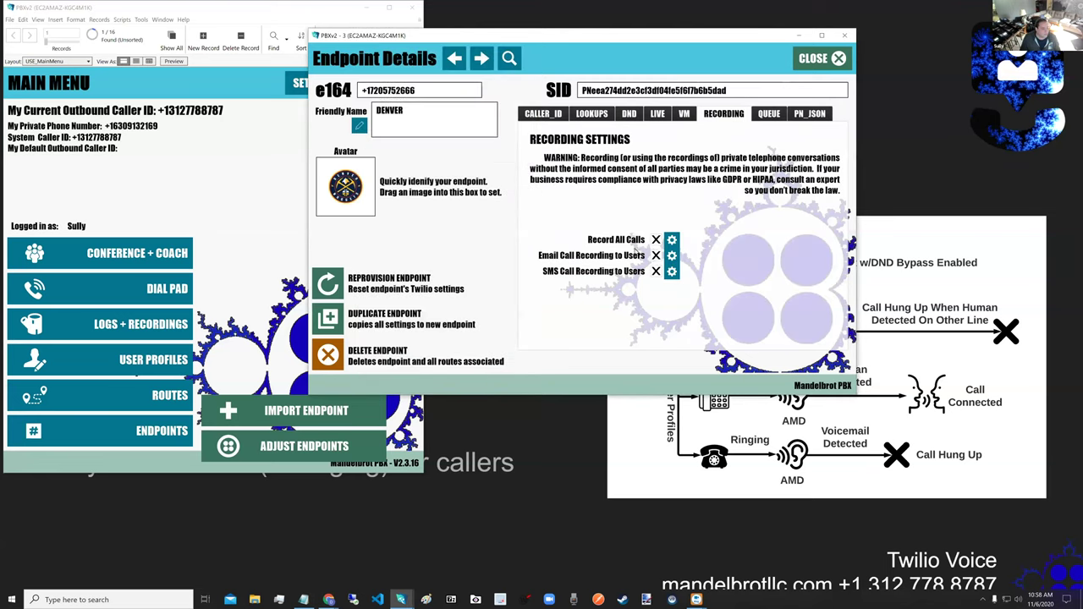
left_click(672, 240)
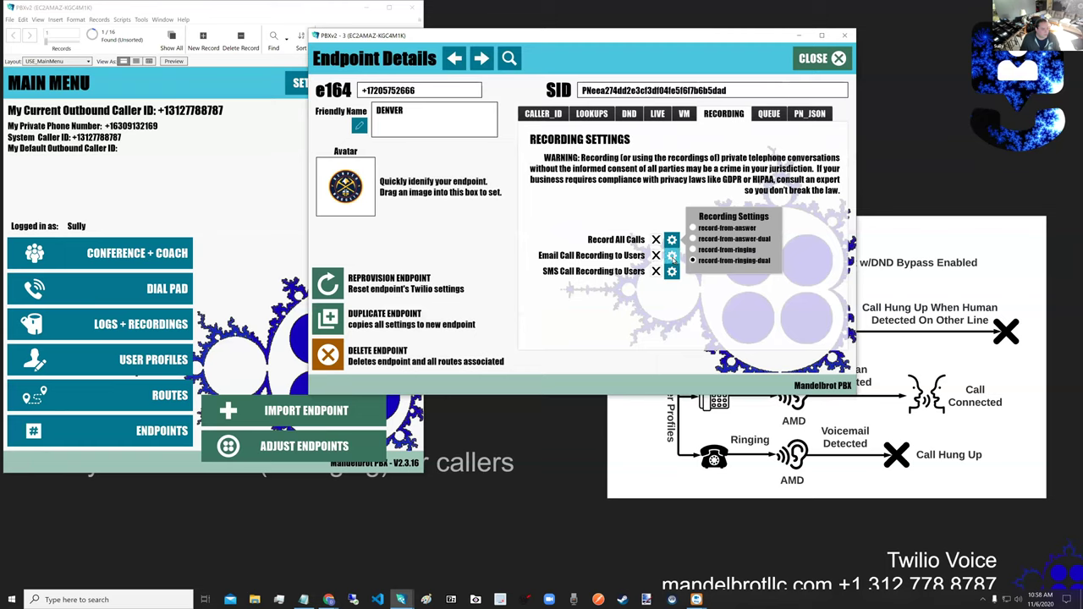
left_click(672, 255)
left_click(674, 273)
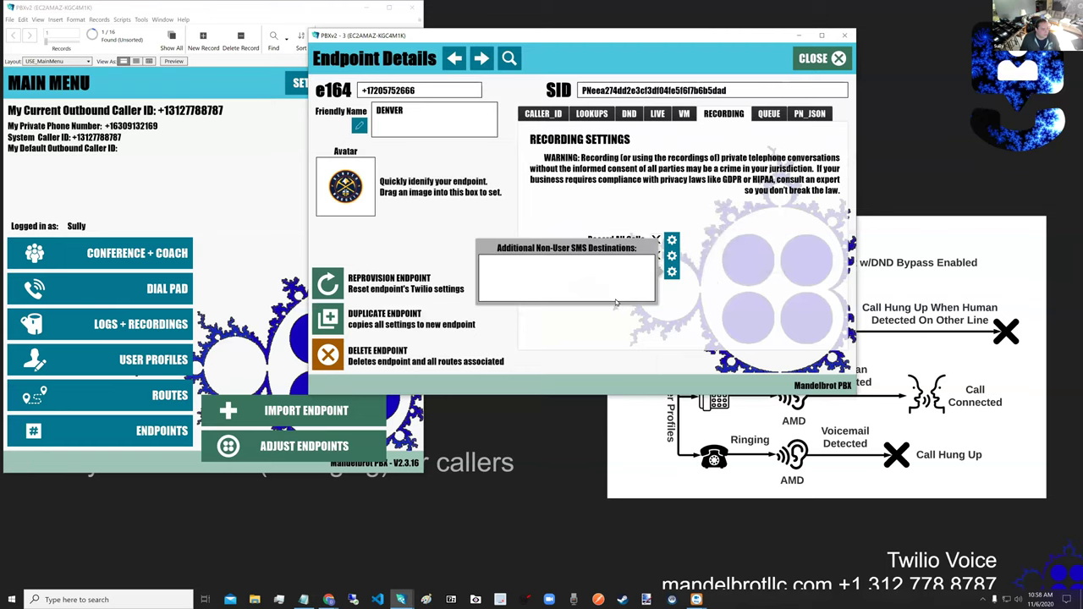
left_click(645, 313)
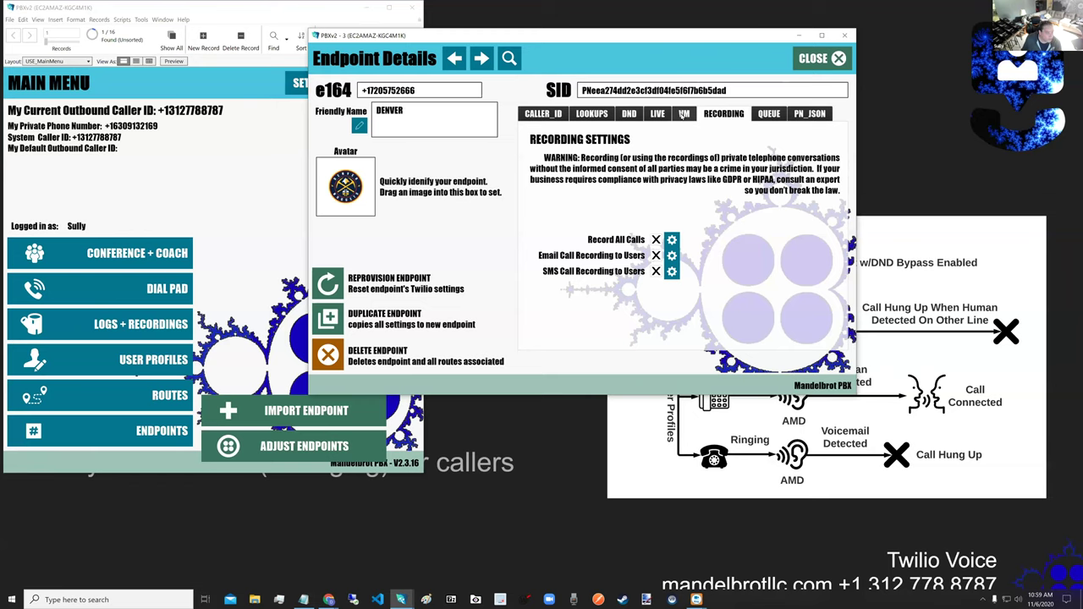
Step: Review the Denver endpoint's voicemail settings and its SMS and email notification options
left_click(684, 115)
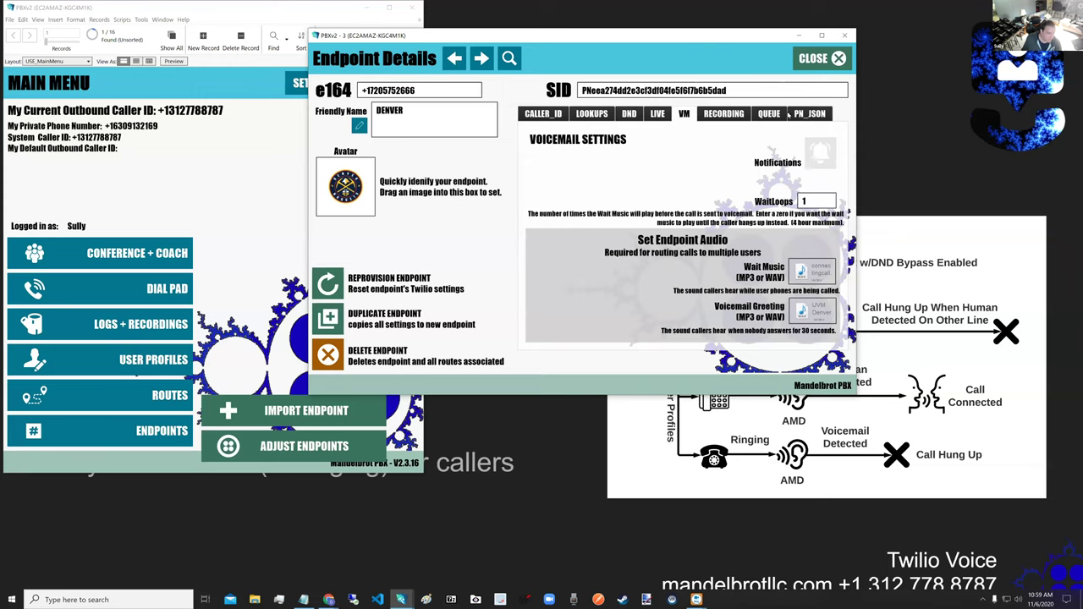
left_click(811, 158)
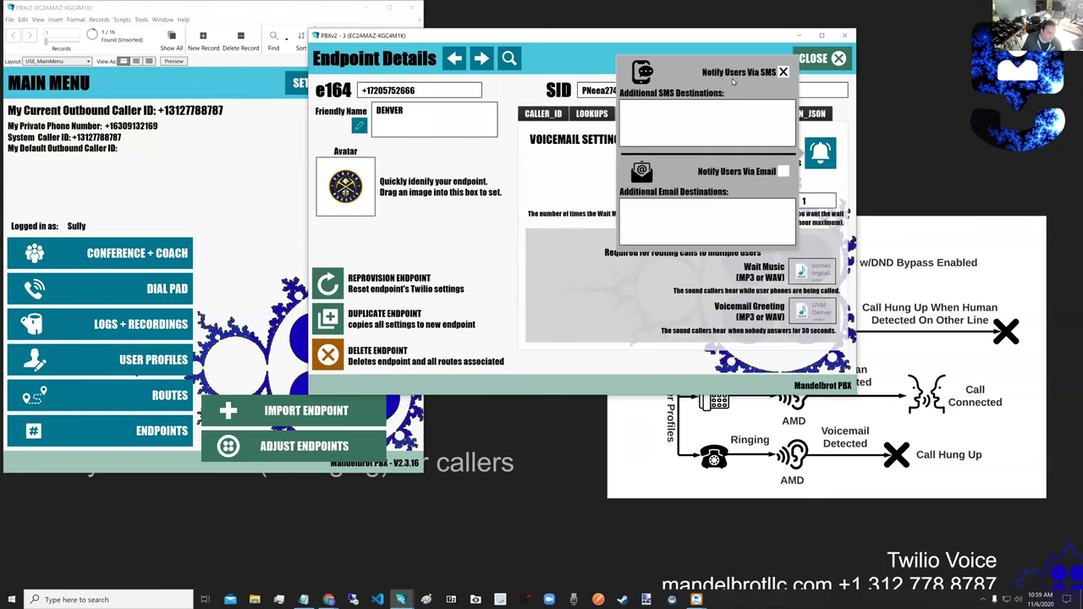
left_click(826, 160)
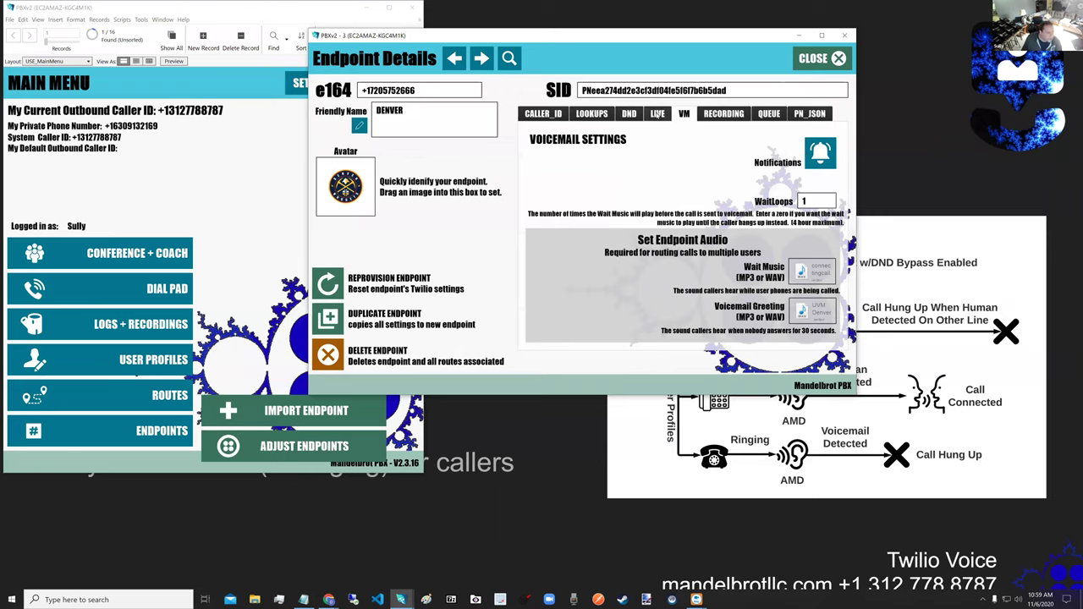
Step: Review the Denver endpoint's live call, DND bypass and caller ID lookup settings
left_click(659, 114)
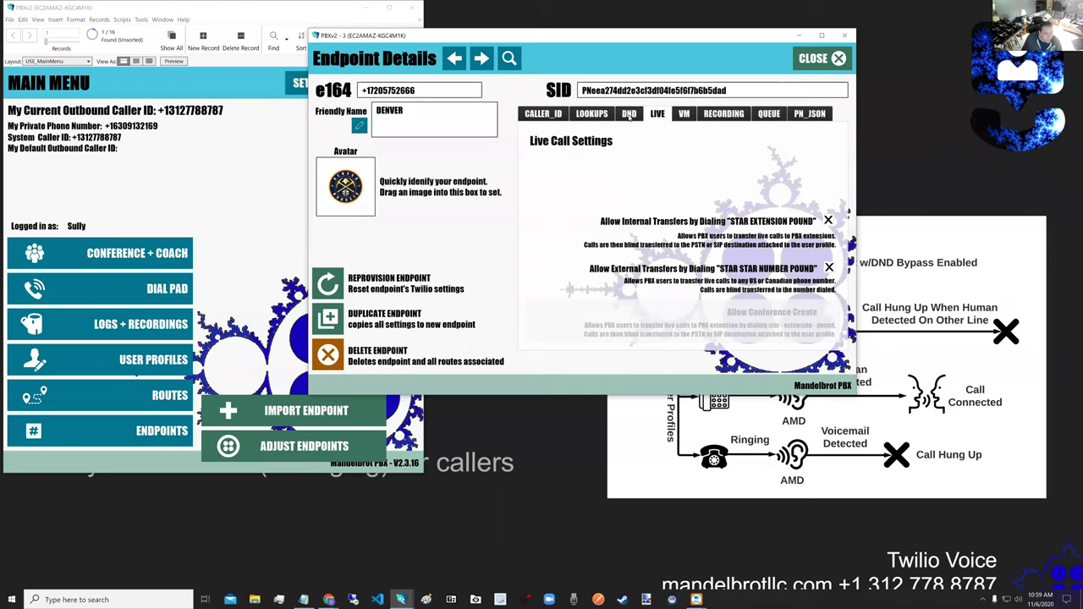
left_click(630, 117)
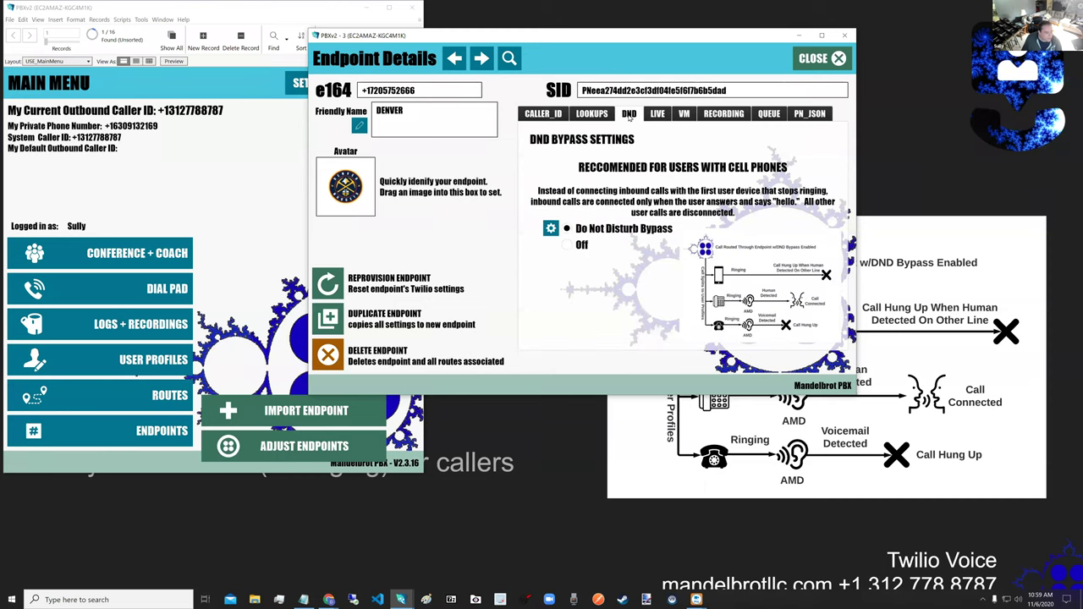
left_click(591, 115)
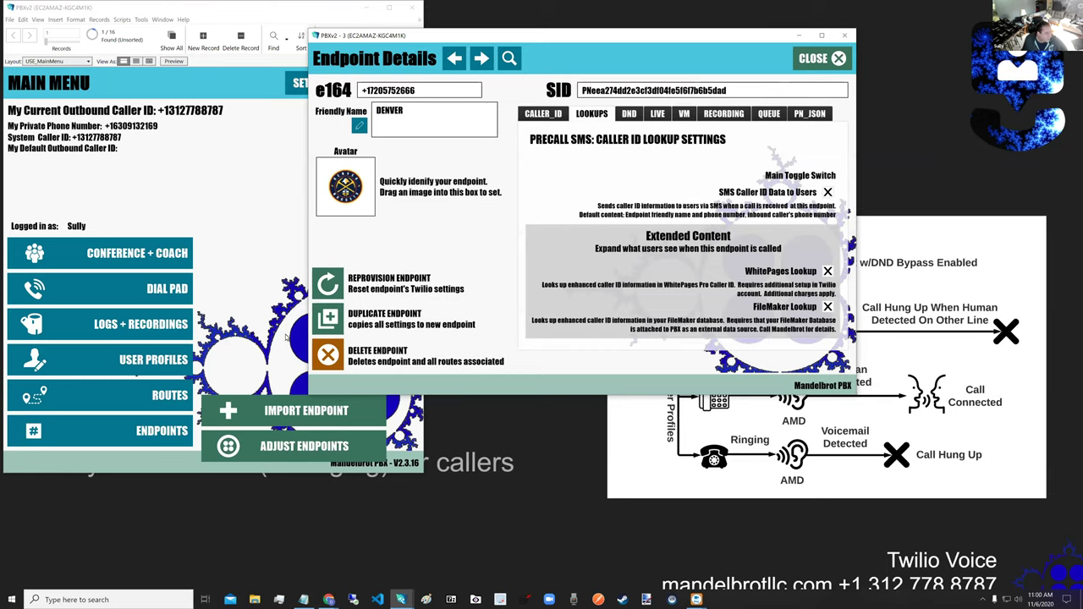
Step: Open the call logs and recordings from the main menu, clear the window aside, and go to the last call record
left_click(252, 278)
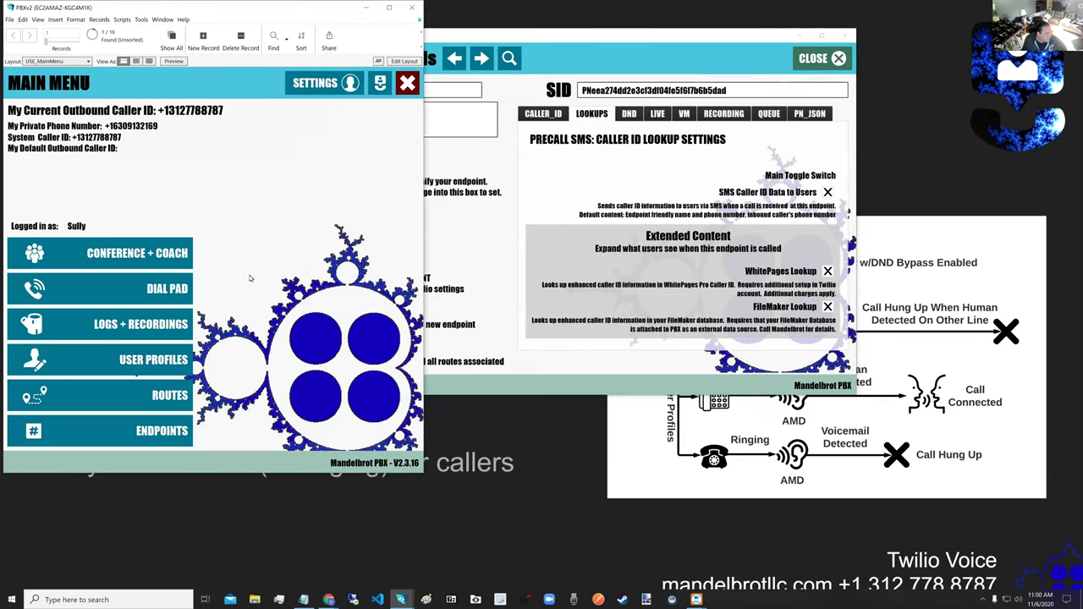
left_click(164, 332)
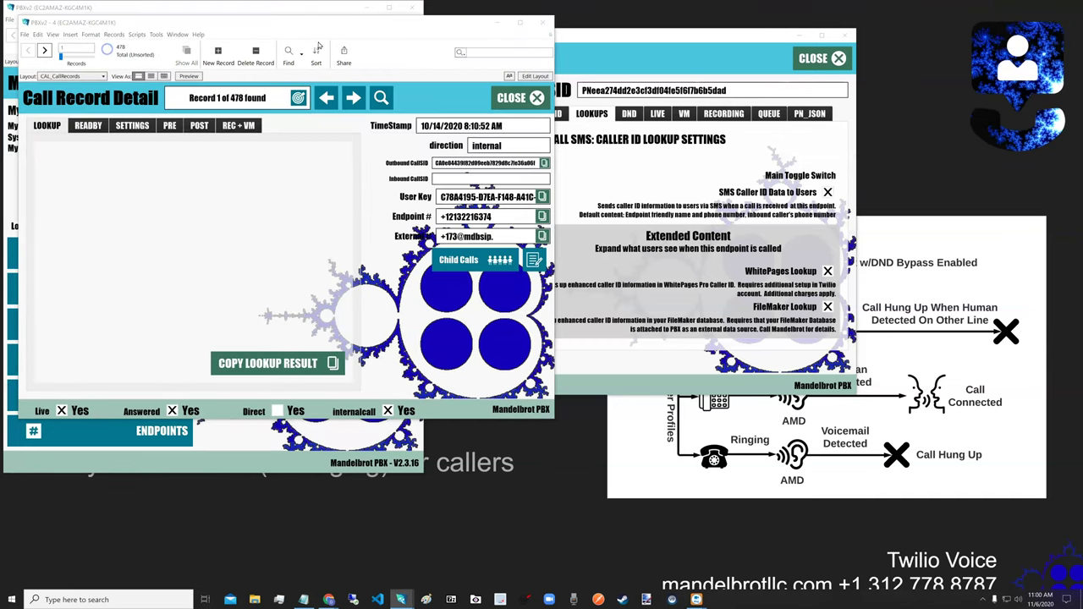
left_click(347, 26)
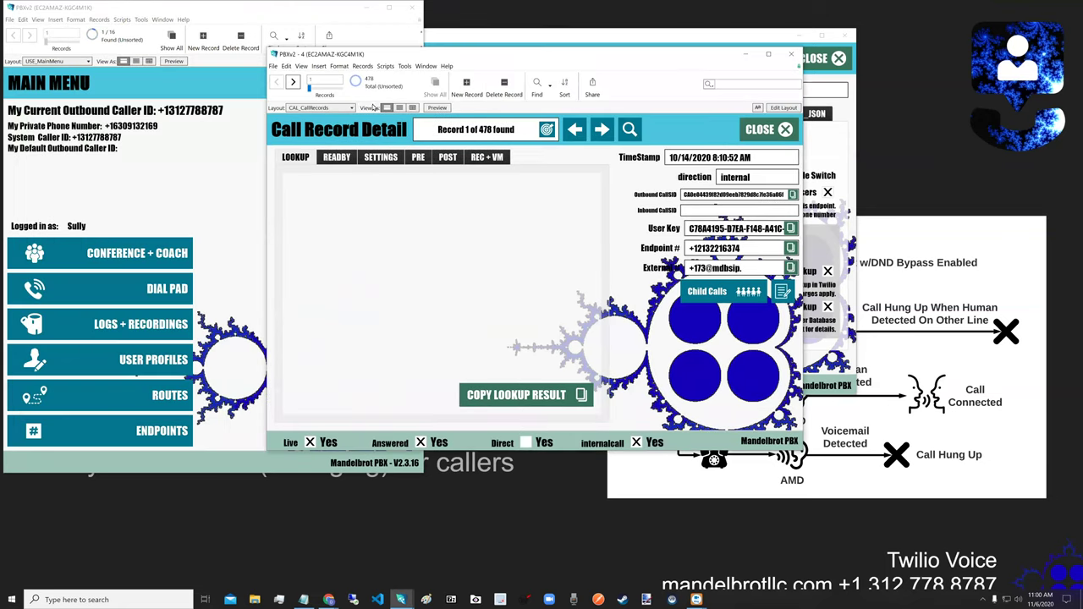
left_click_drag(351, 89, 356, 90)
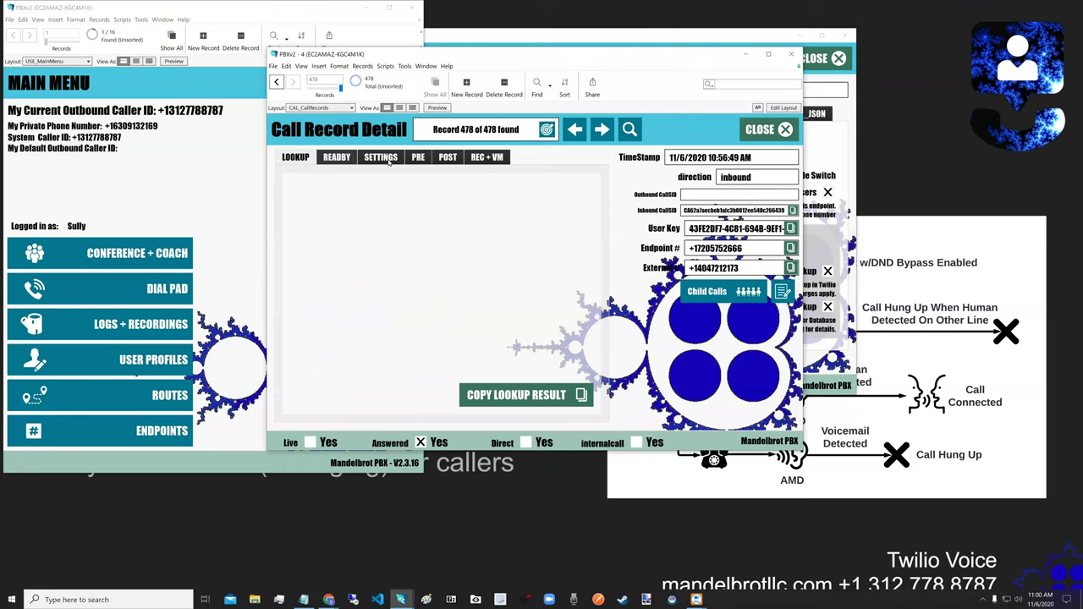
Step: Examine the call's precall JSON, play its recording in the browser, and return to the call record
left_click(418, 158)
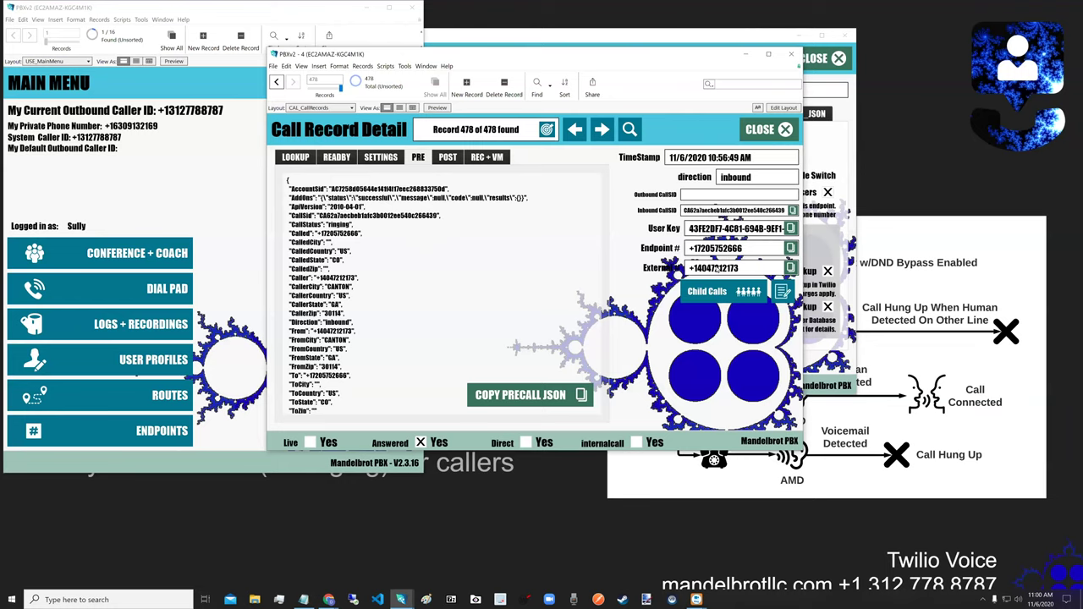
left_click(489, 157)
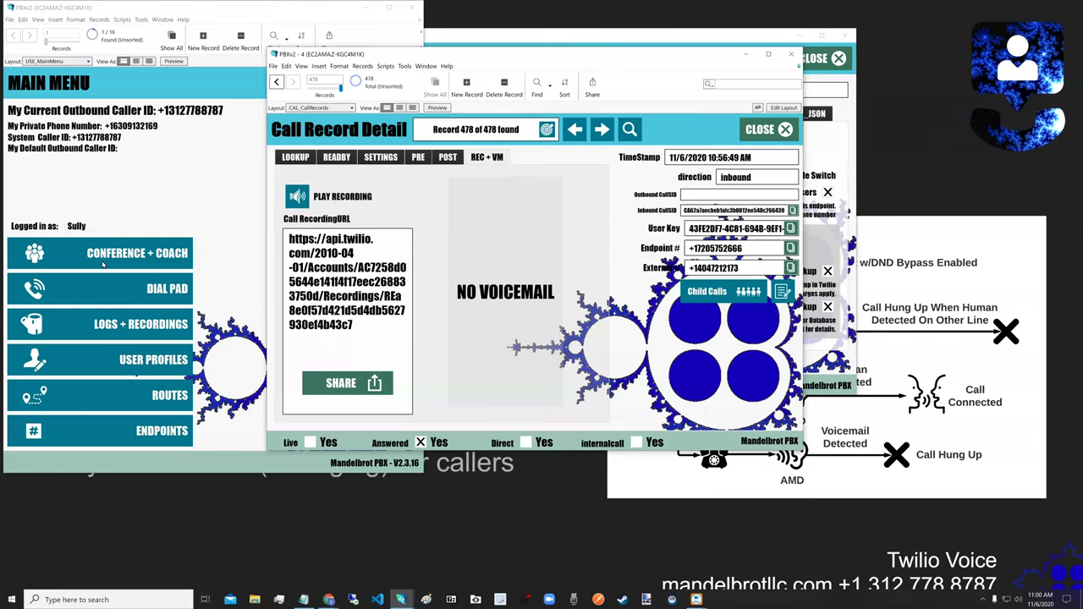
left_click(297, 197)
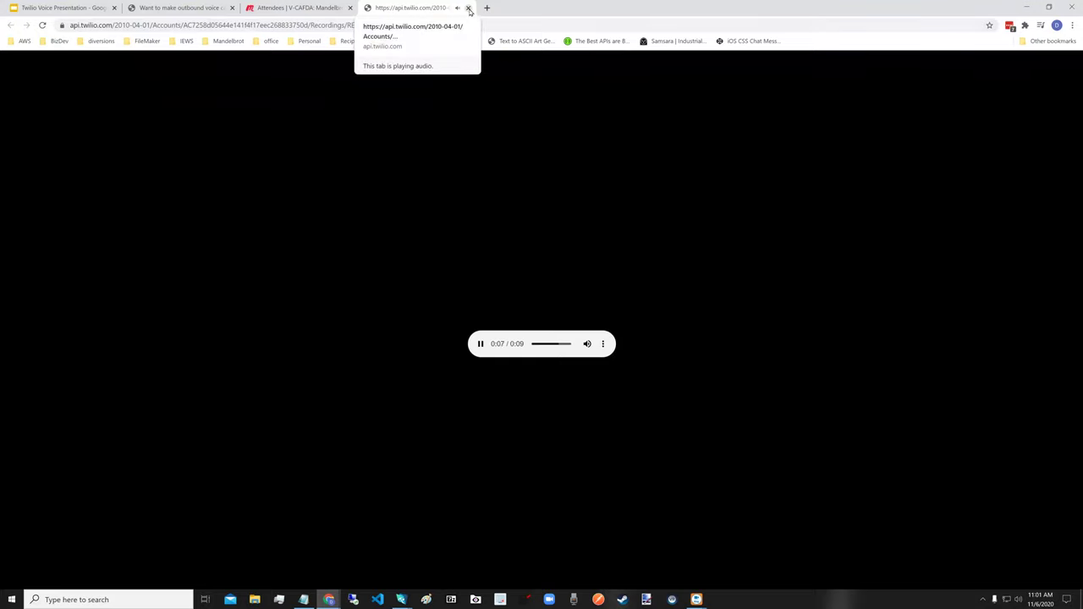
left_click(468, 7)
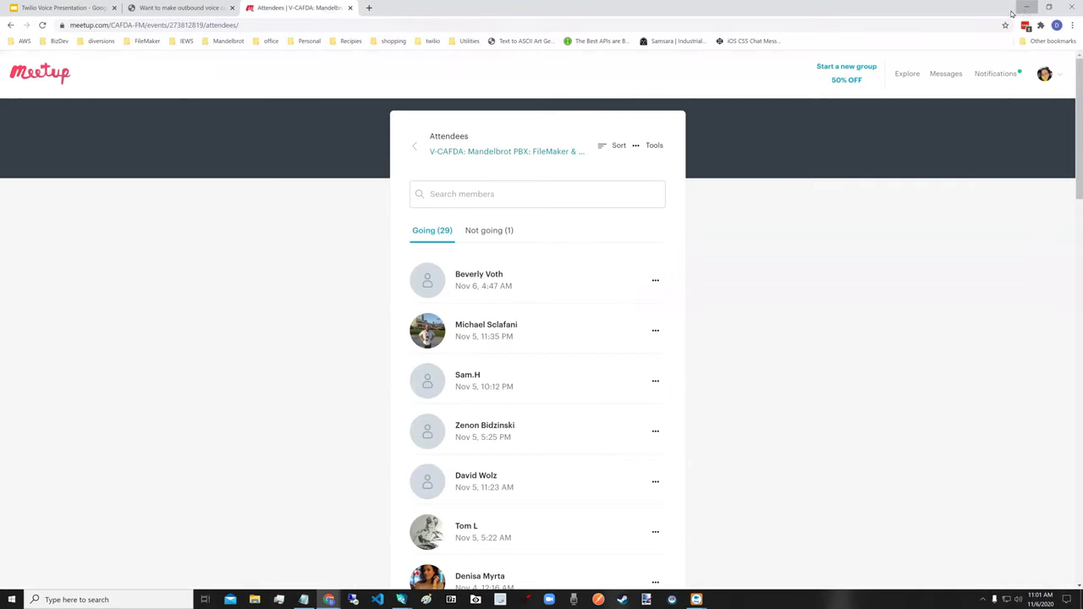
left_click(1049, 8)
key("alt+Tab")
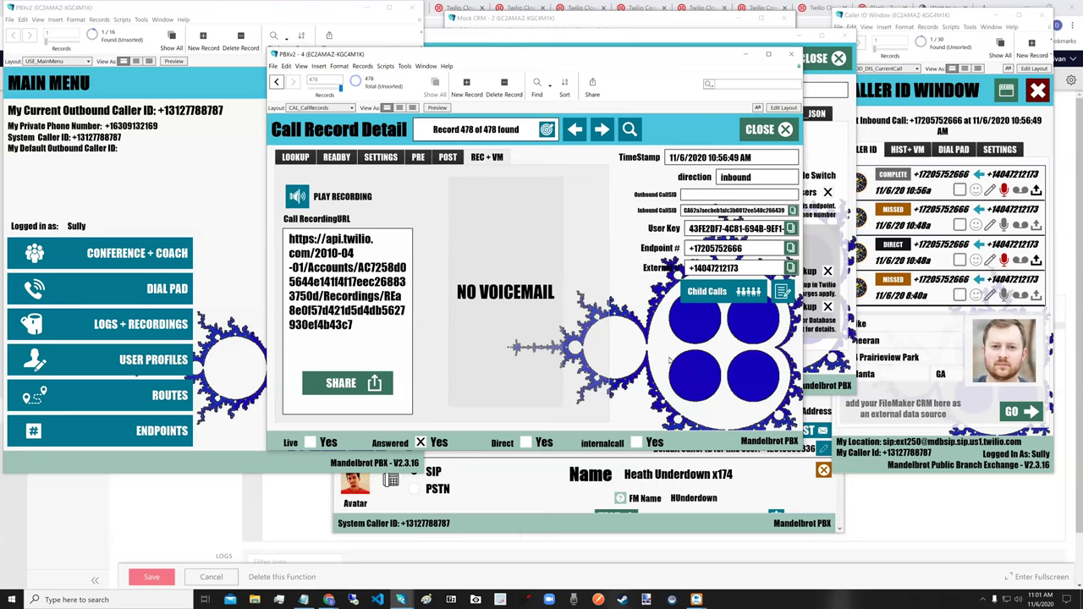
Step: View the call's child call details, play the recording of the machine_start leg, and return to the call record
left_click(725, 293)
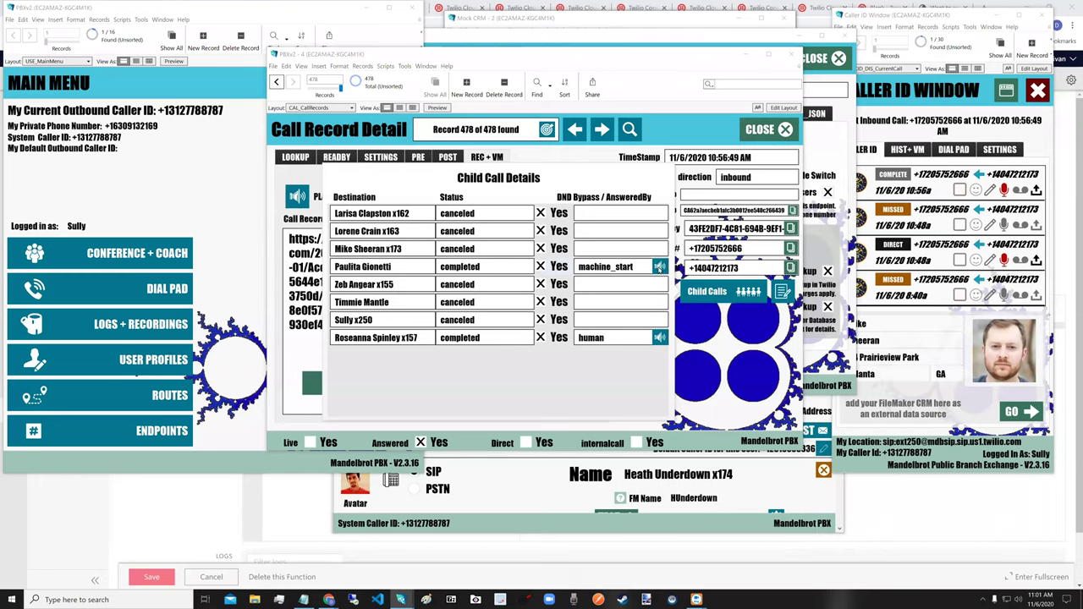
left_click(659, 268)
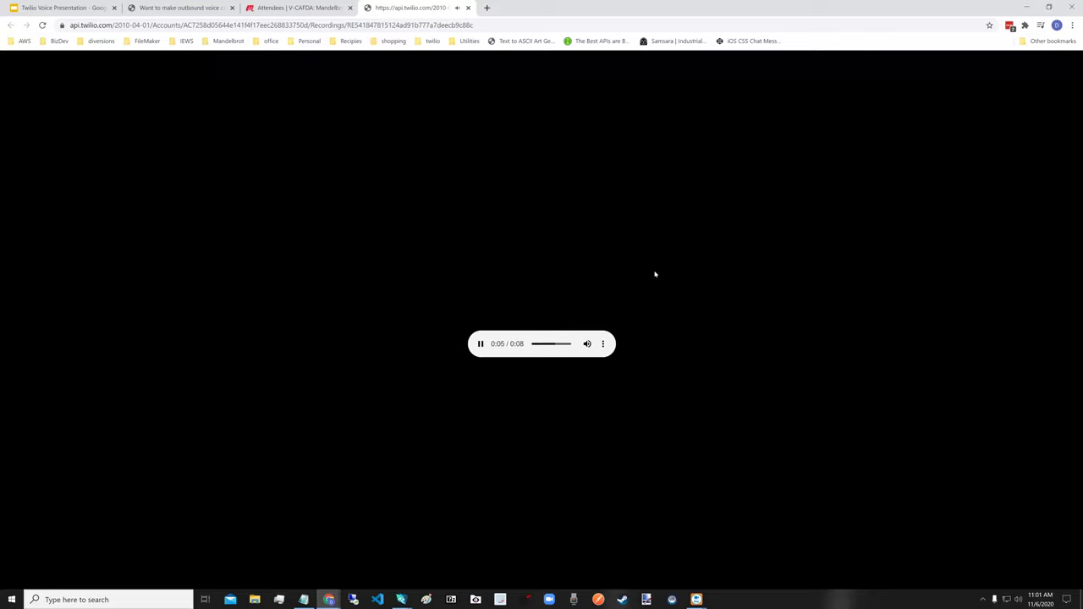
left_click(469, 8)
left_click(1027, 9)
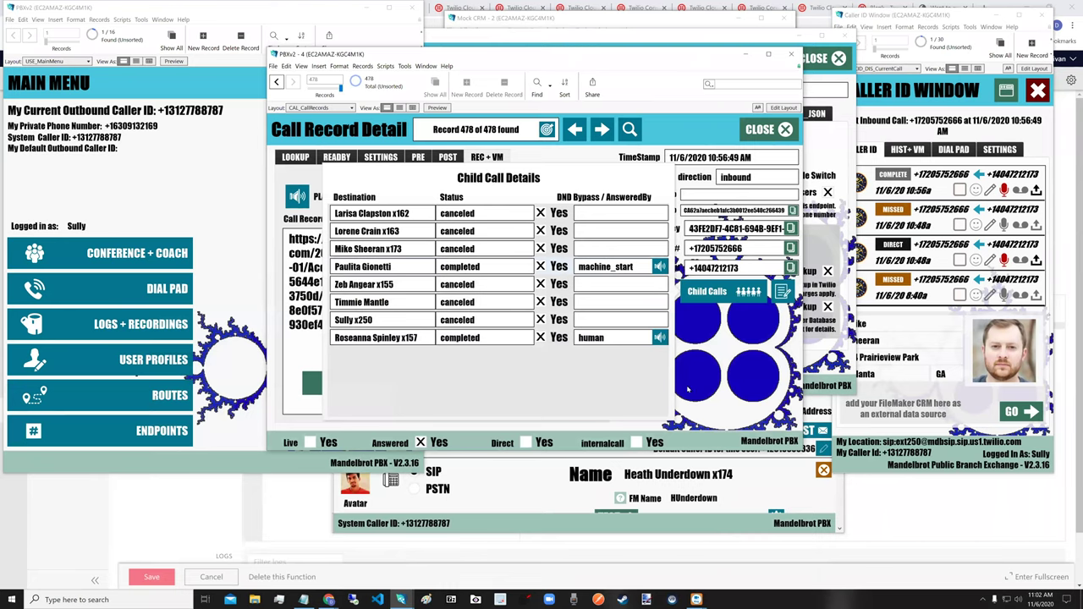
Step: Return to the Denver Endpoint Details and open the advanced settings for Do Not Disturb Bypass
left_click(829, 366)
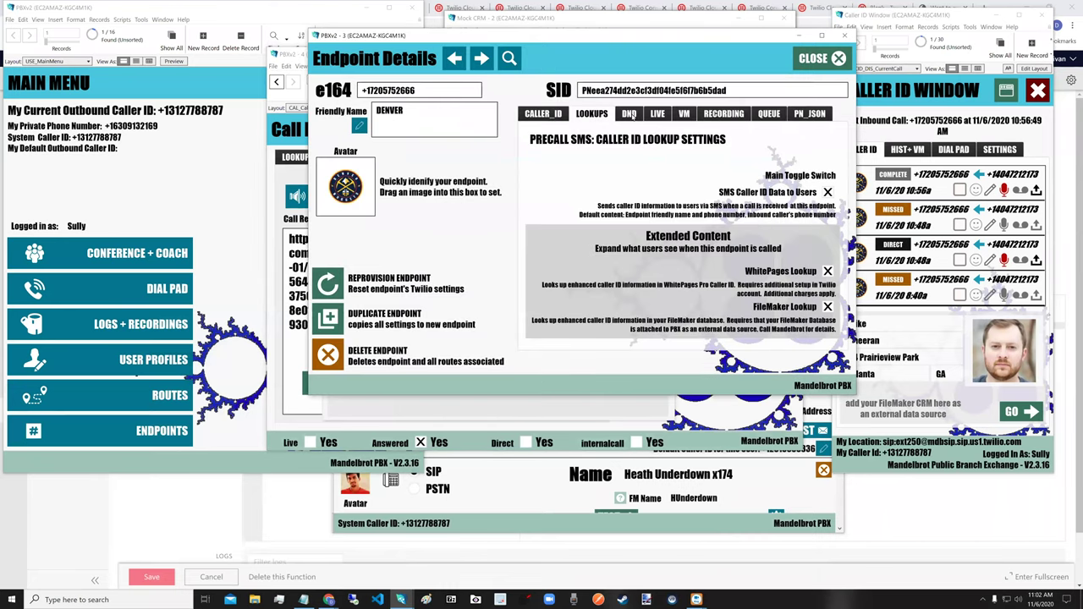
left_click(630, 115)
left_click(551, 229)
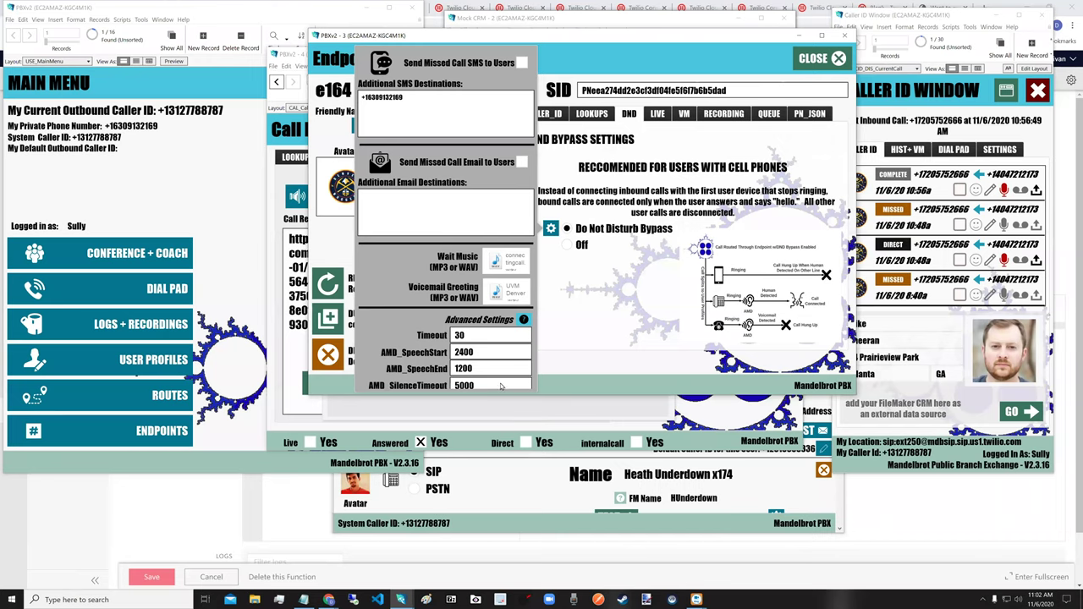
Step: Return to the call record window, switch it to the CON_Backend layout, and browse to record 7
mouse_move(403, 599)
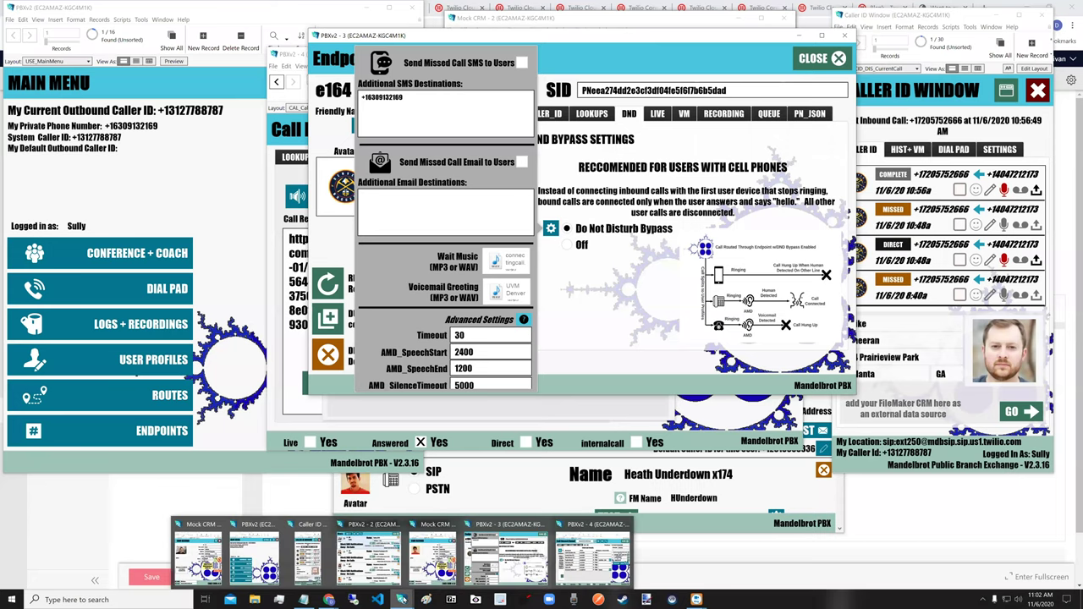
left_click(288, 170)
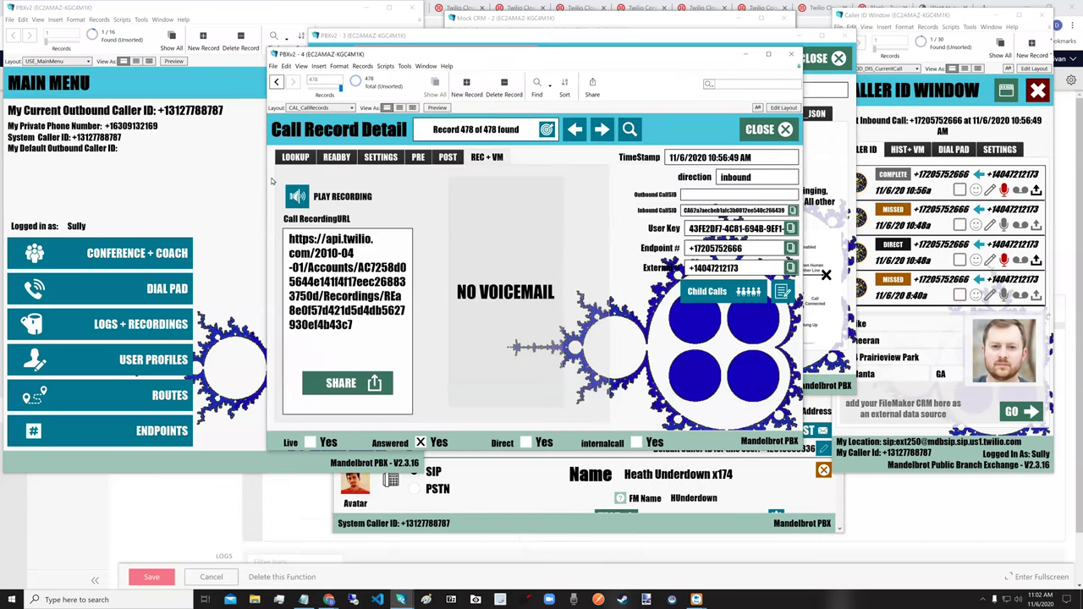
left_click(311, 109)
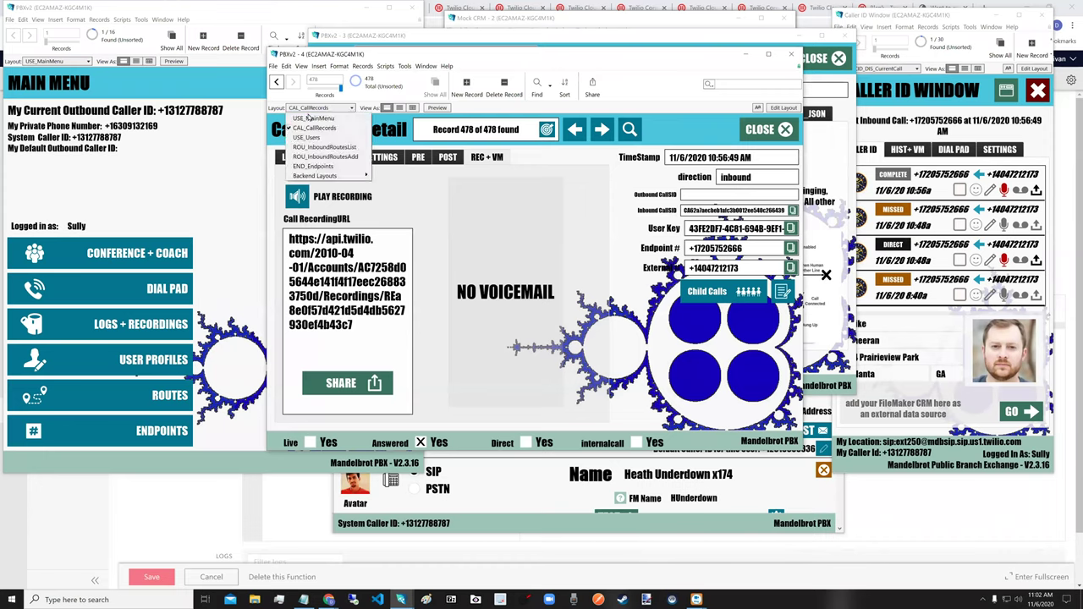
mouse_move(319, 176)
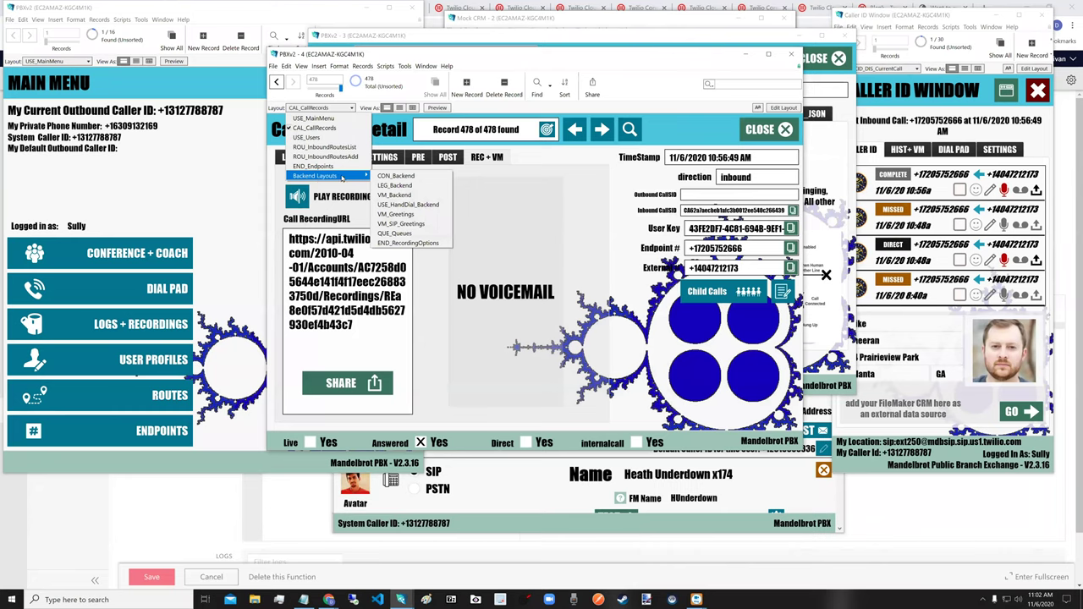
left_click(421, 176)
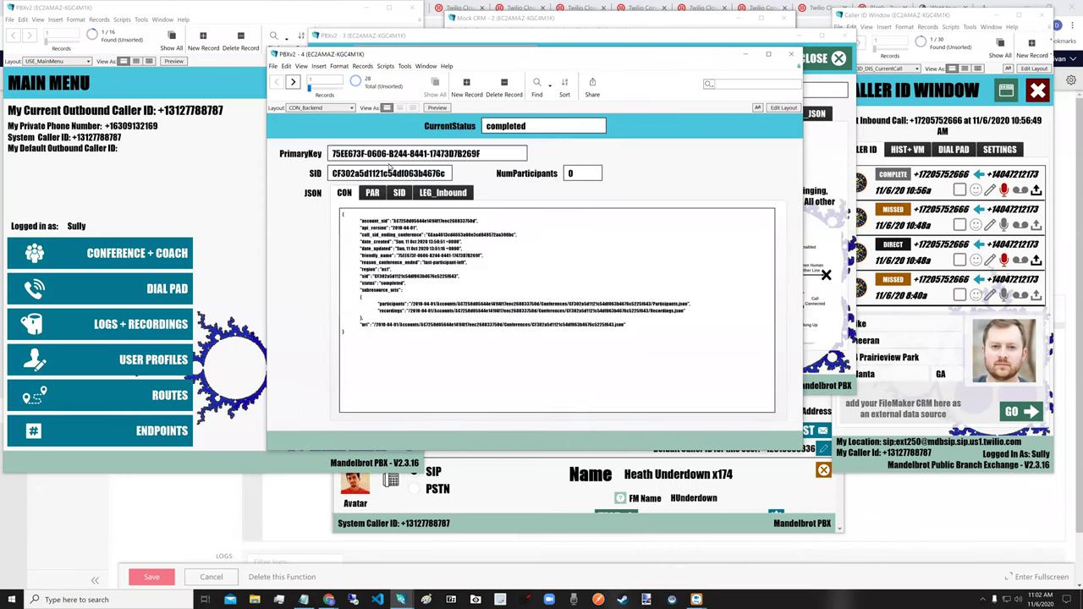
left_click_drag(309, 88, 334, 88)
left_click(316, 88)
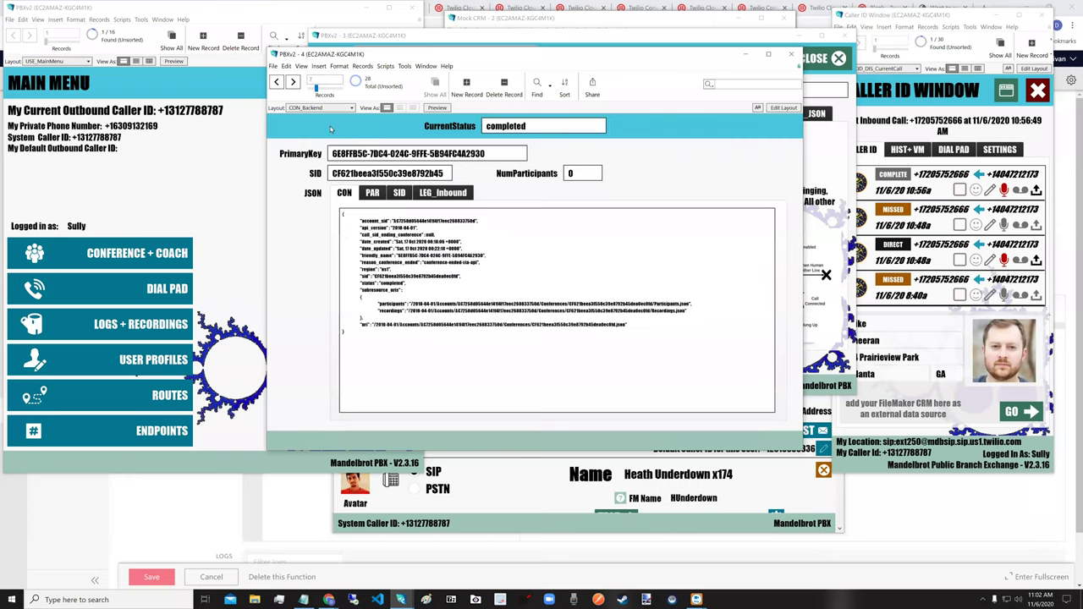
Step: Switch the call record window to the LEG_Backend layout, browse to record 562, and examine its leg, participant and initial JSON
left_click(322, 109)
mouse_move(330, 175)
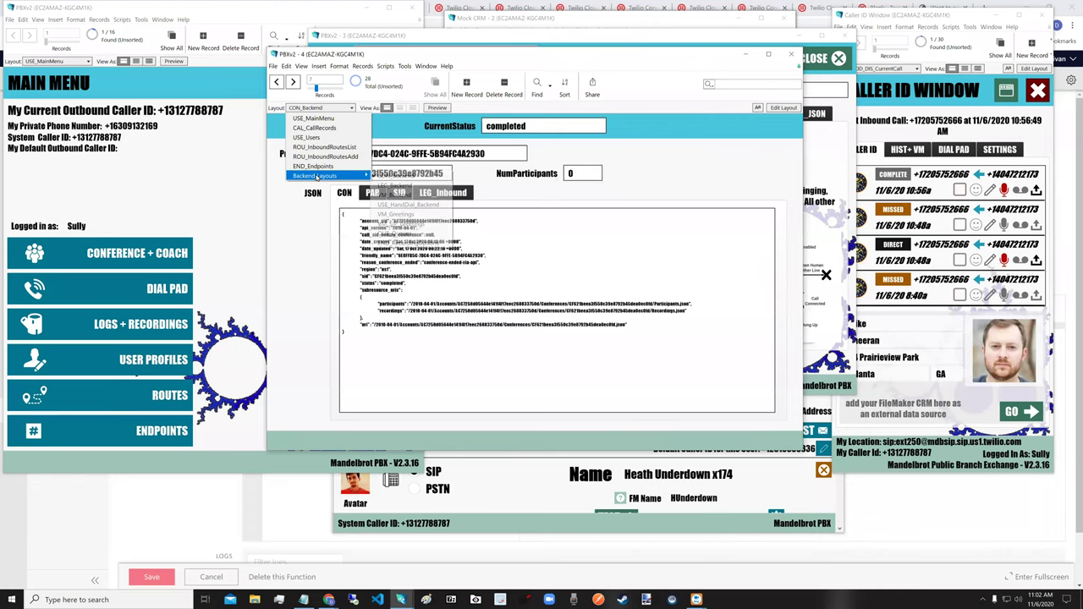
left_click(407, 186)
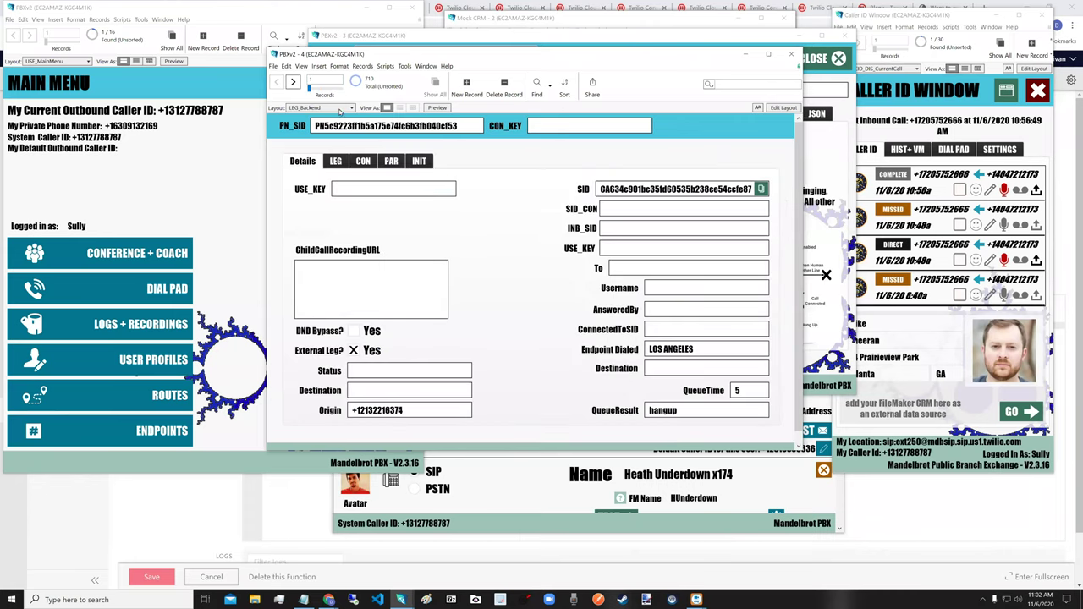
left_click(335, 90)
left_click(335, 90)
left_click(336, 161)
left_click(373, 161)
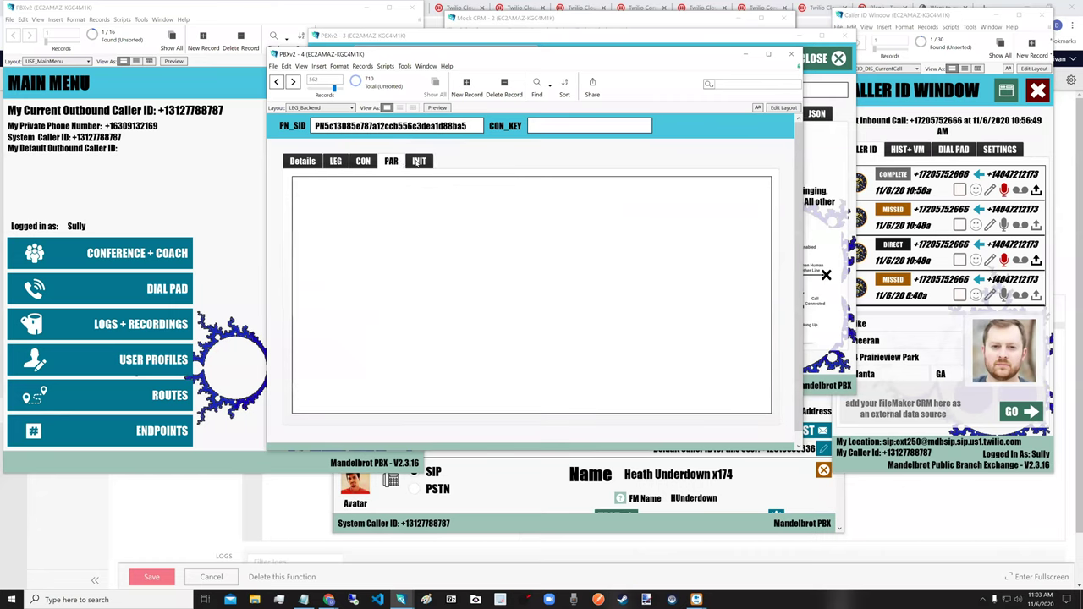
left_click(338, 163)
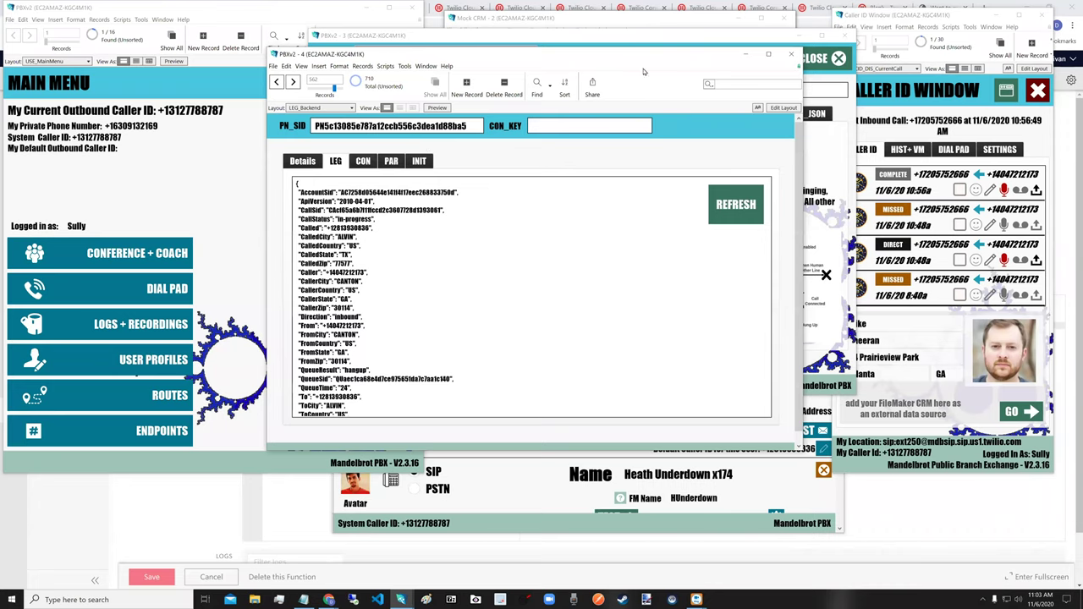
Step: Play the recording of a logged call from the Caller ID Window, return, and view the top call's recording sharing options
left_click(992, 217)
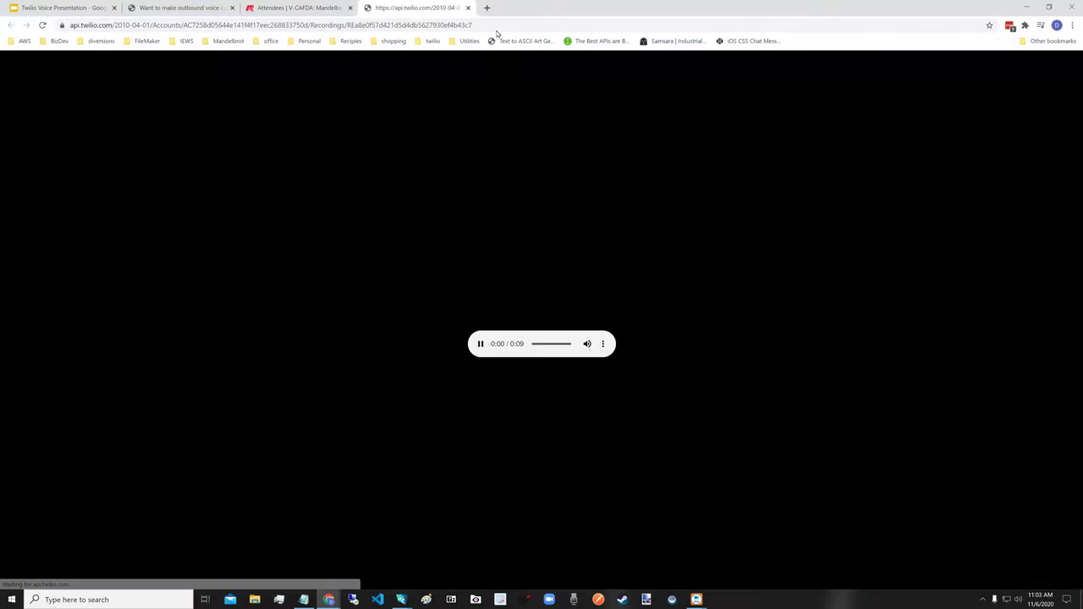
left_click(469, 8)
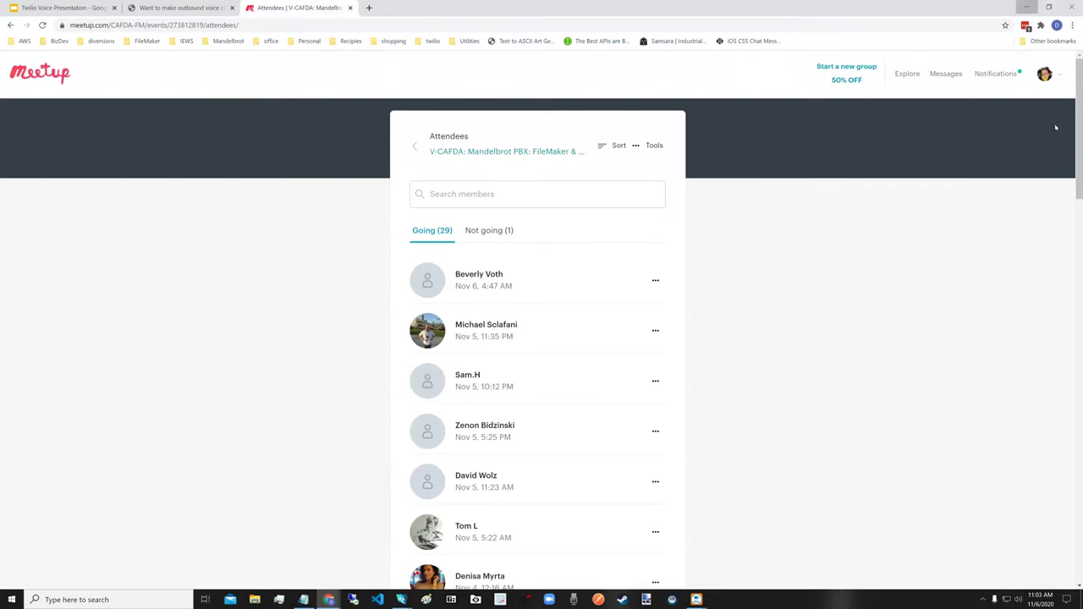
left_click(1027, 6)
left_click(1036, 191)
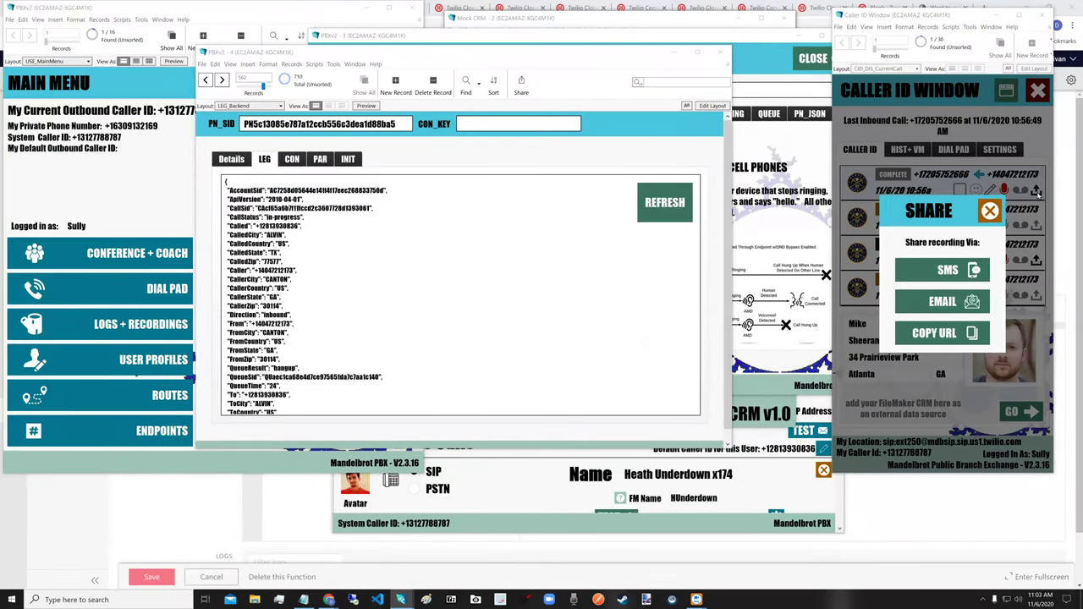
left_click(990, 211)
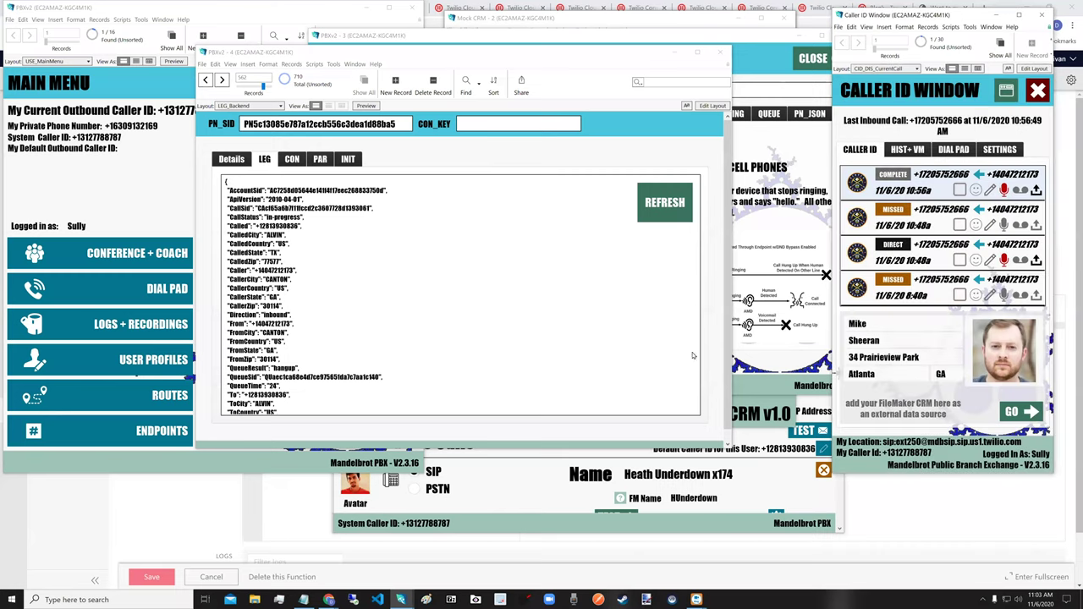
Step: Switch to the Twilio Voice Presentation in Google Slides and go to slide 37, SIP Registration + Extensions
mouse_move(328, 599)
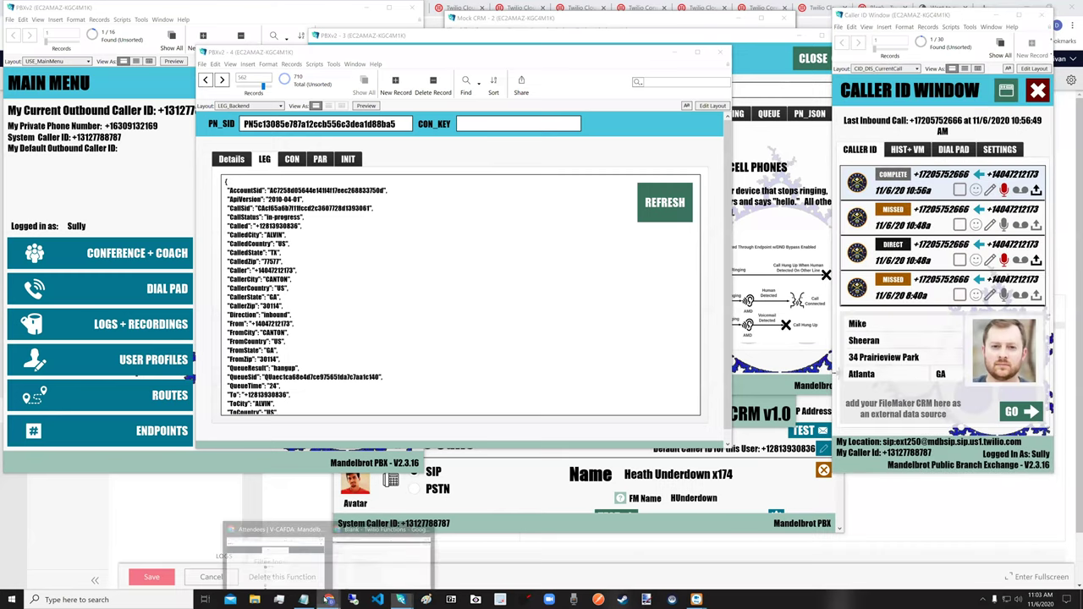
left_click(282, 580)
left_click(59, 7)
key("Escape")
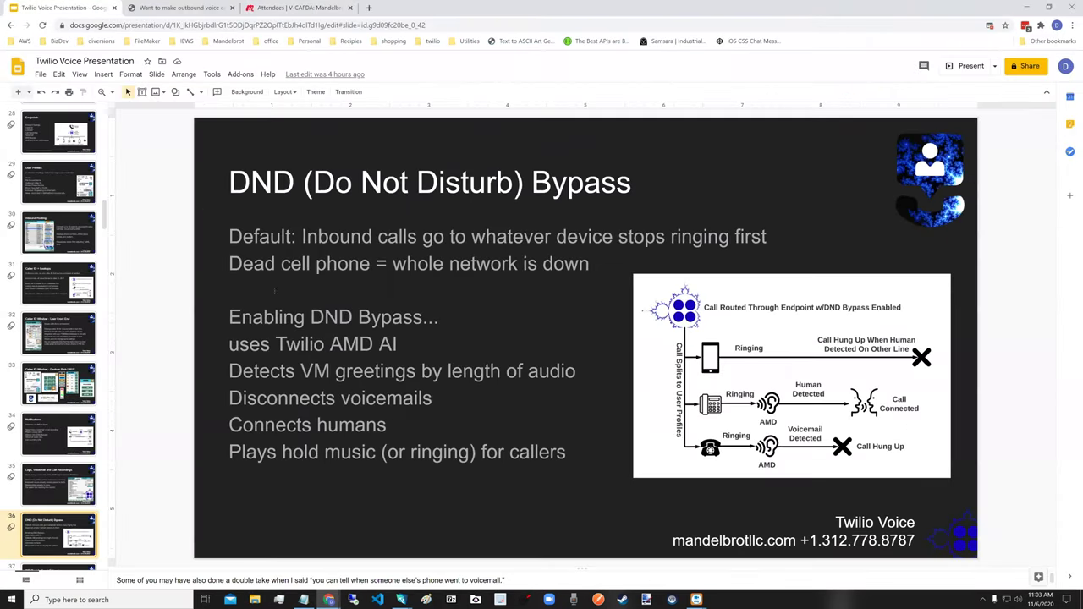
scroll(75, 329, "down", 4)
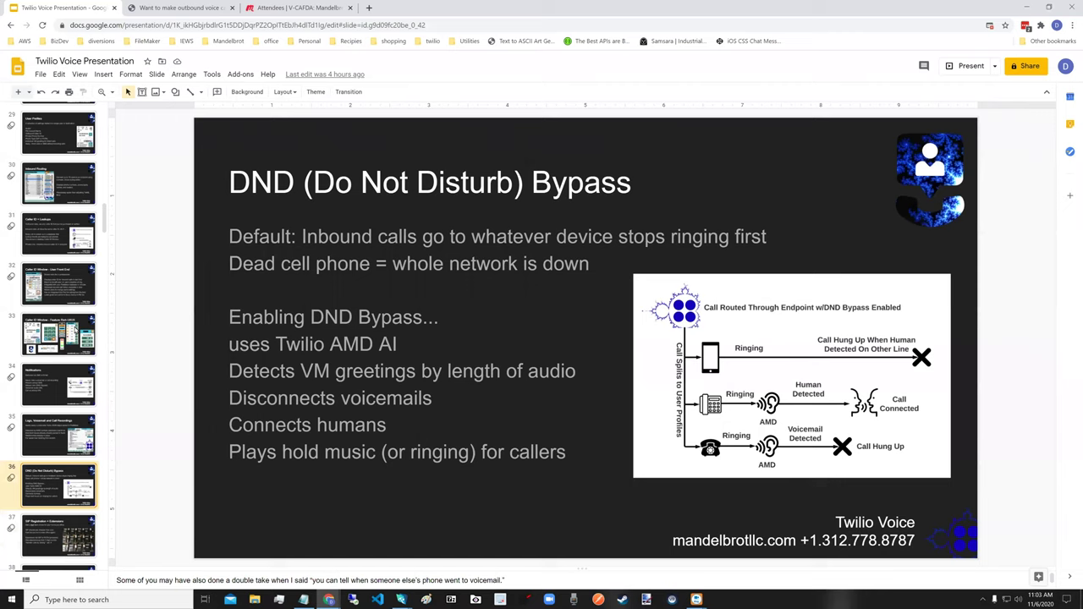
scroll(76, 329, "down", 3)
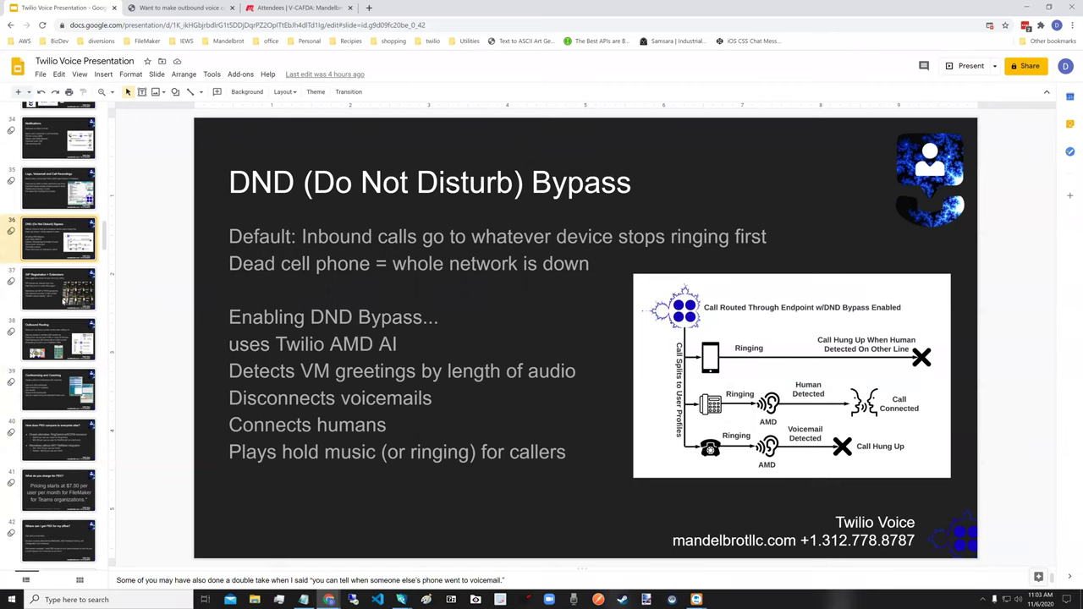
left_click(64, 298)
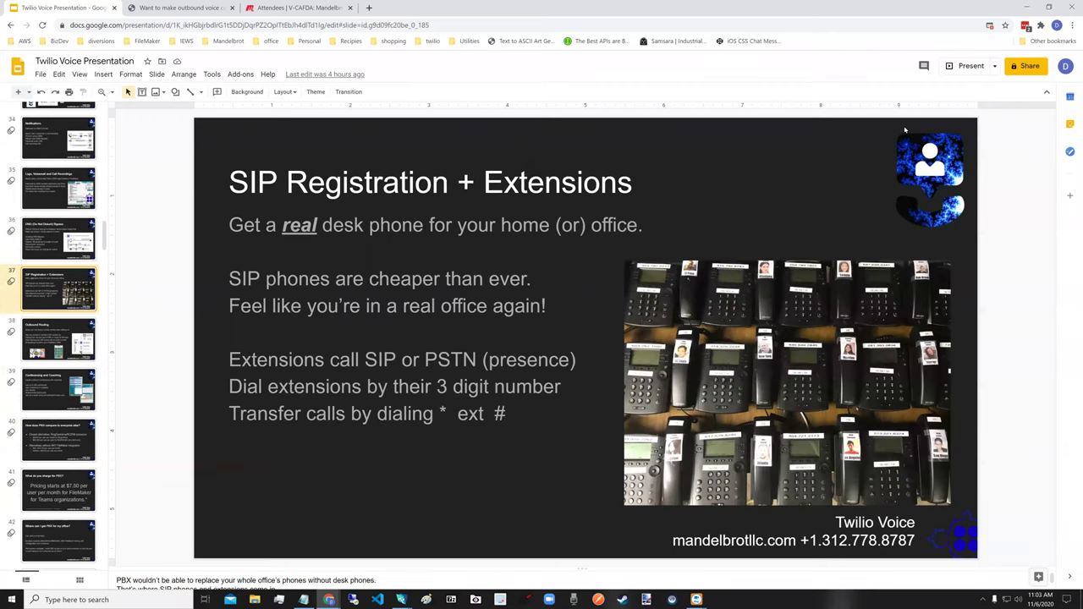
Step: Present the slide deck from slide 37 in full screen
left_click(969, 66)
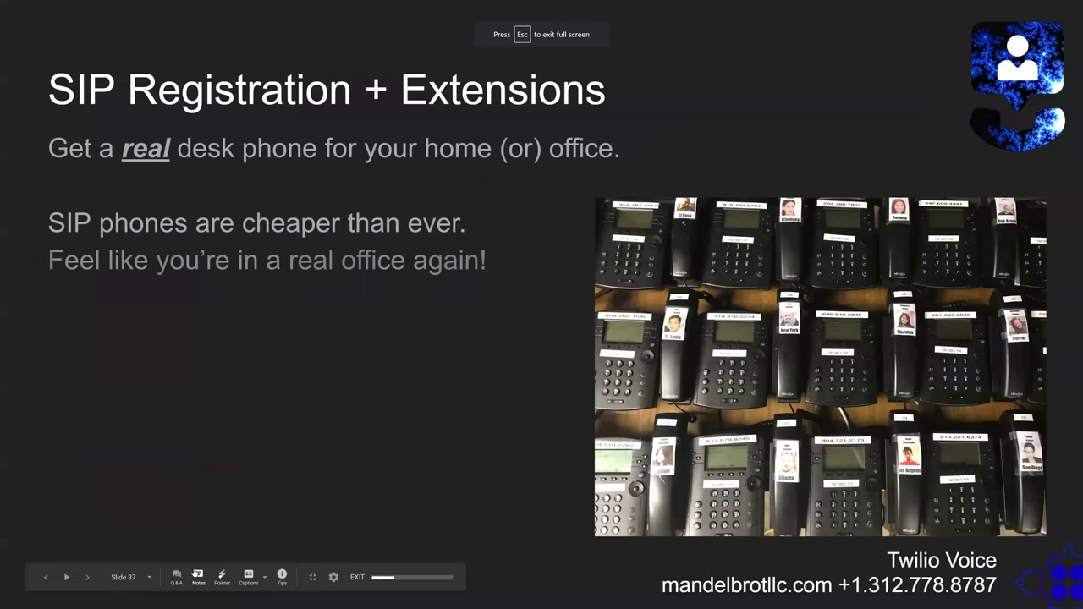
key("Escape")
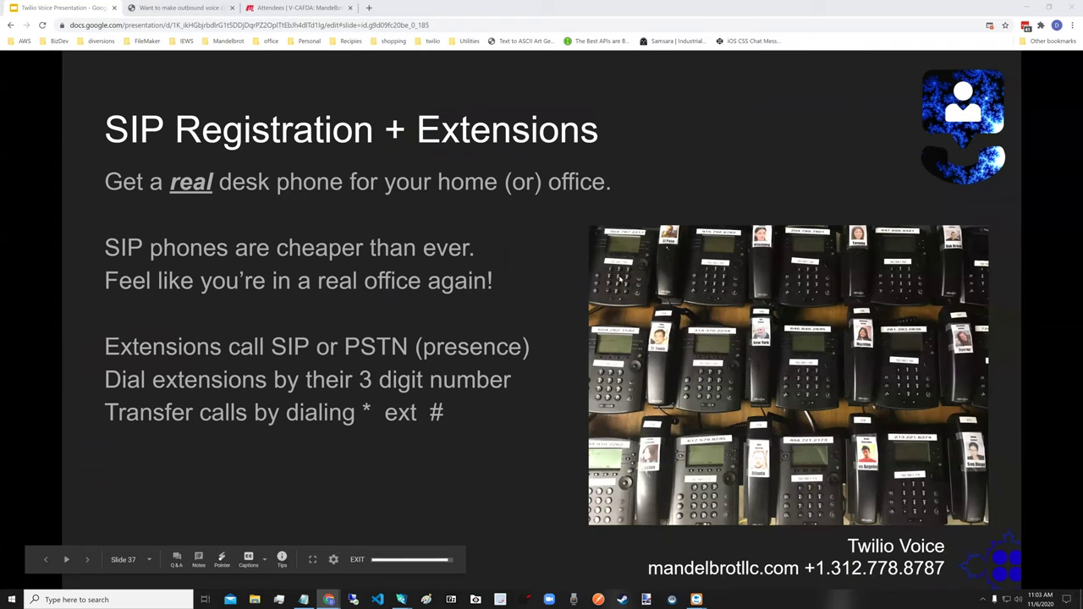
left_click(313, 559)
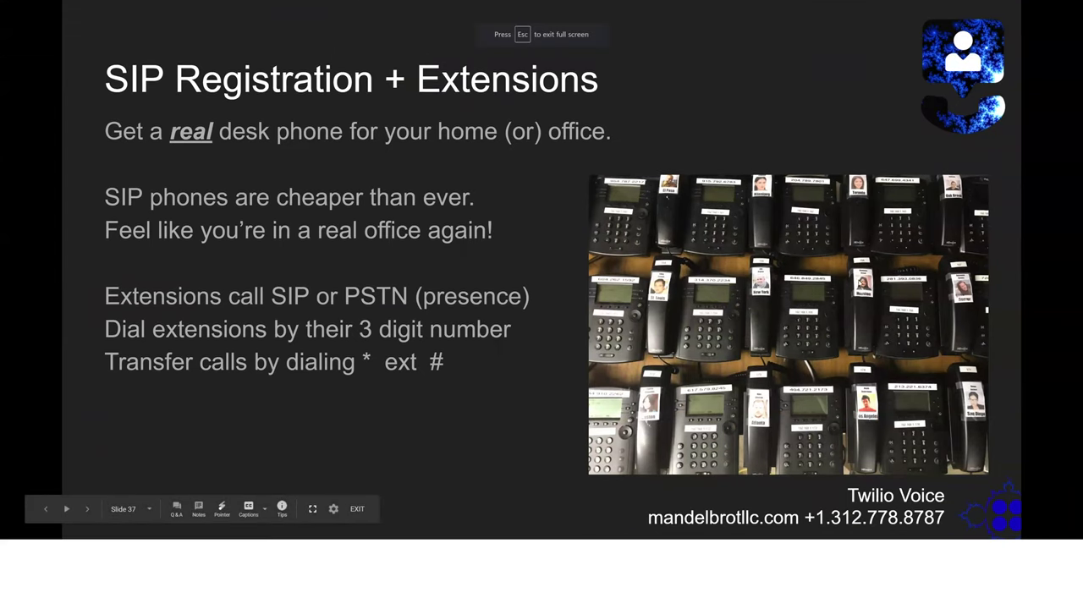
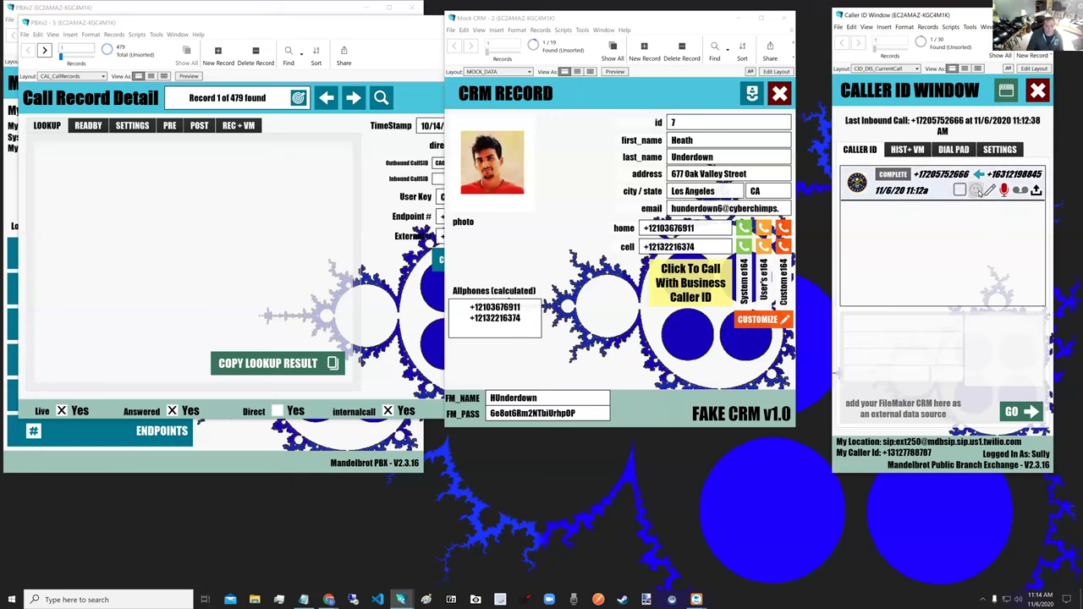
Step: In the Caller ID Window, mark the completed call as read with a laughing emoji and view its recording sharing options
left_click(979, 194)
left_click(1003, 166)
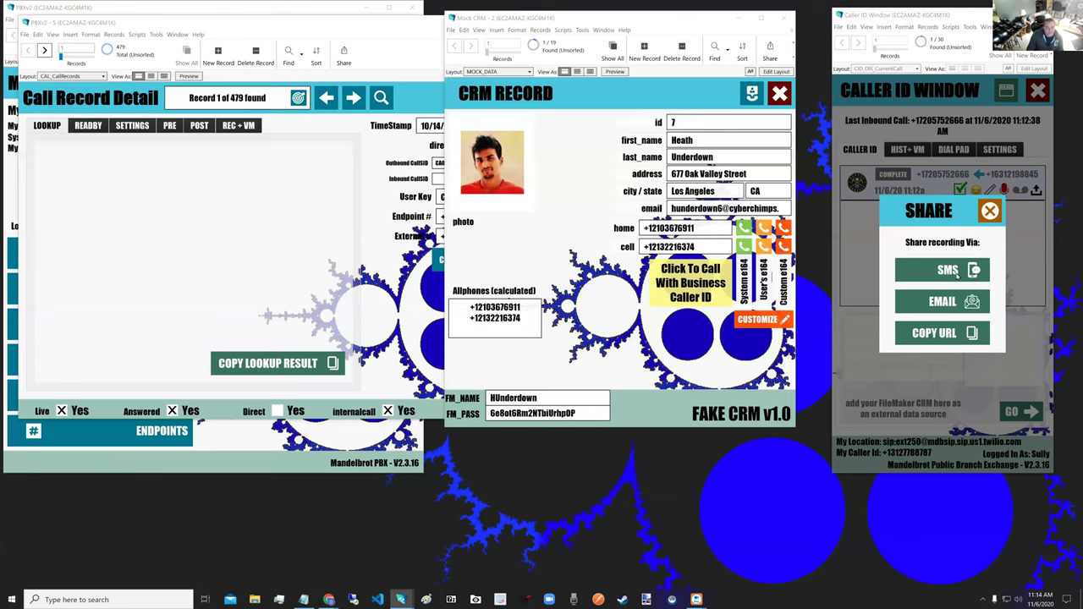
left_click(989, 211)
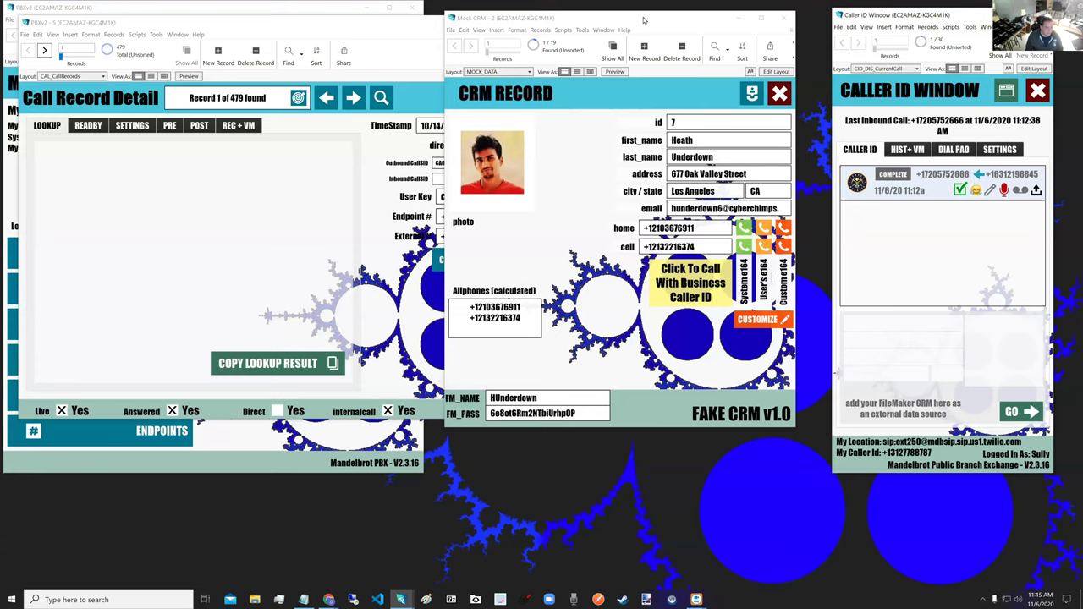
Step: Move the CRM record window aside, go to call record 479, and view its read-by list
left_click_drag(643, 19, 671, 43)
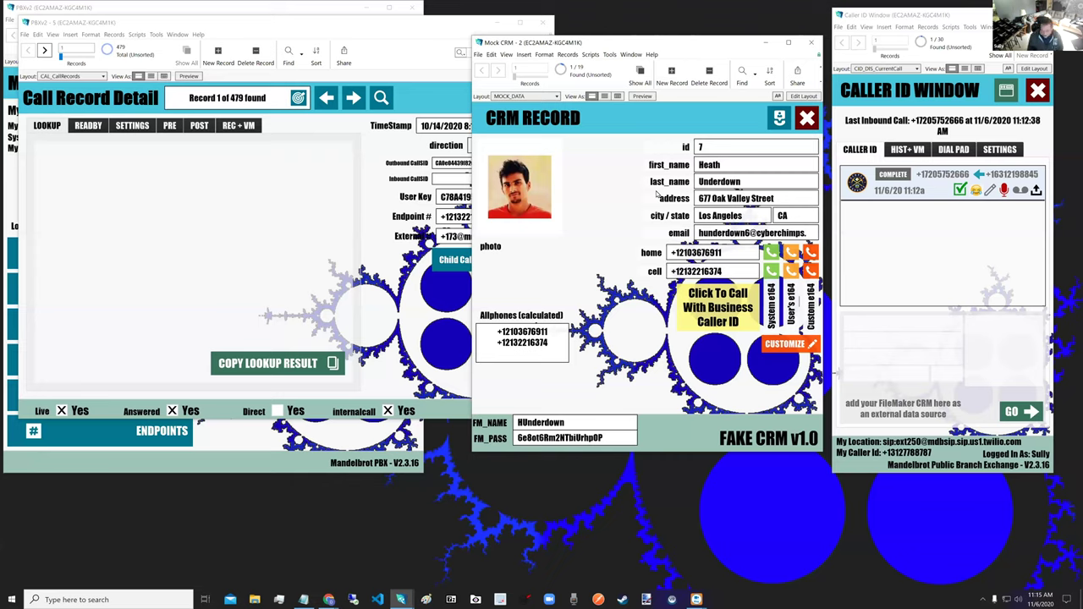
left_click(64, 56)
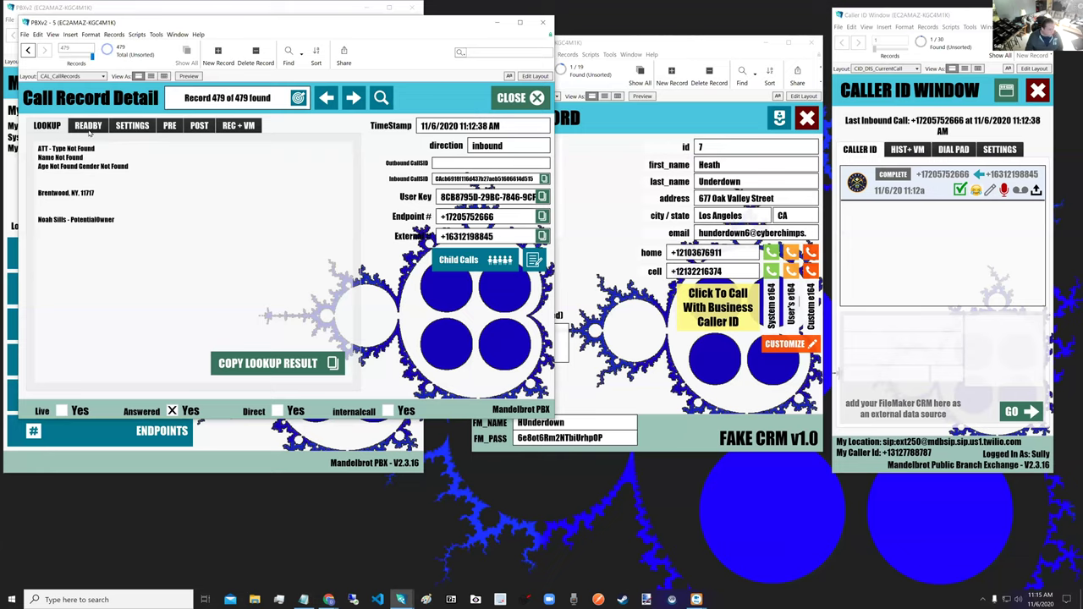
left_click(89, 126)
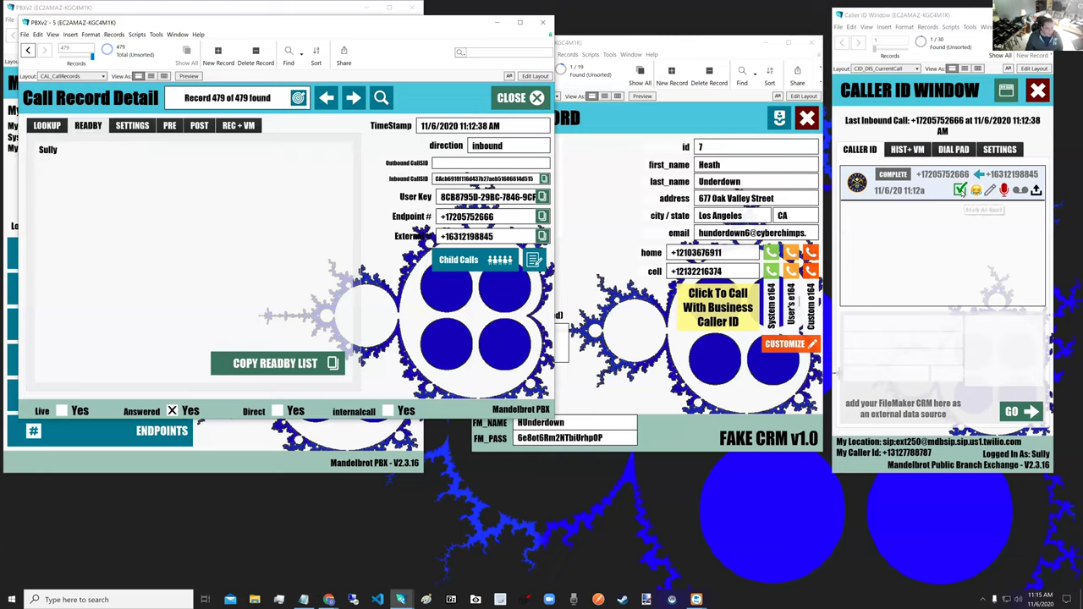
Step: Toggle the call's read mark off and back on in the Caller ID Window while checking the record's read-by list
left_click(965, 192)
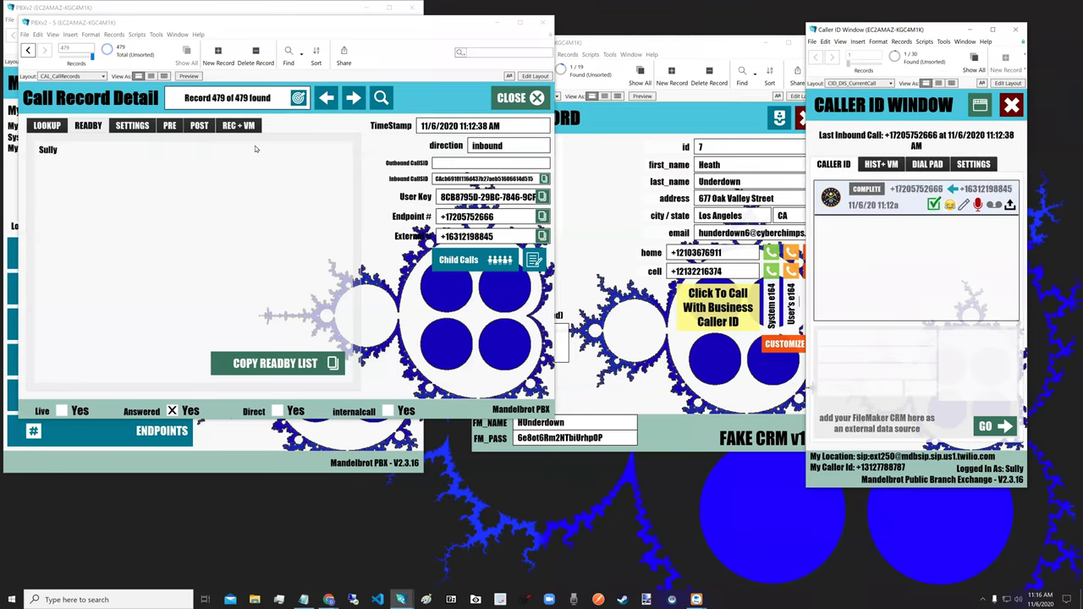
left_click(934, 206)
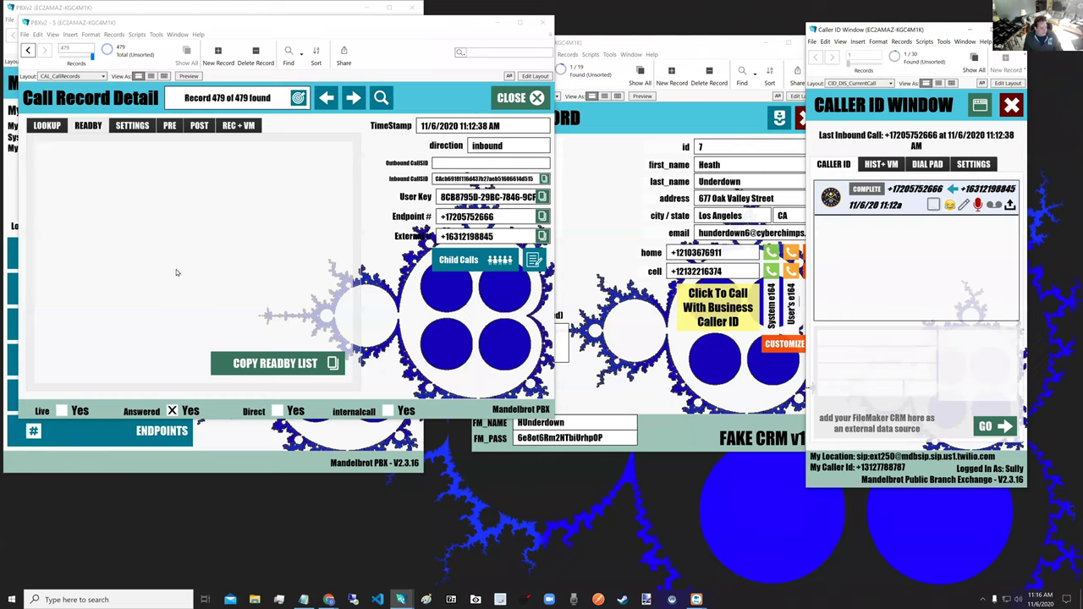
left_click(935, 205)
Step: Review call record 479's settings JSON, precall JSON, recording and voicemail details, and child calls
left_click(138, 126)
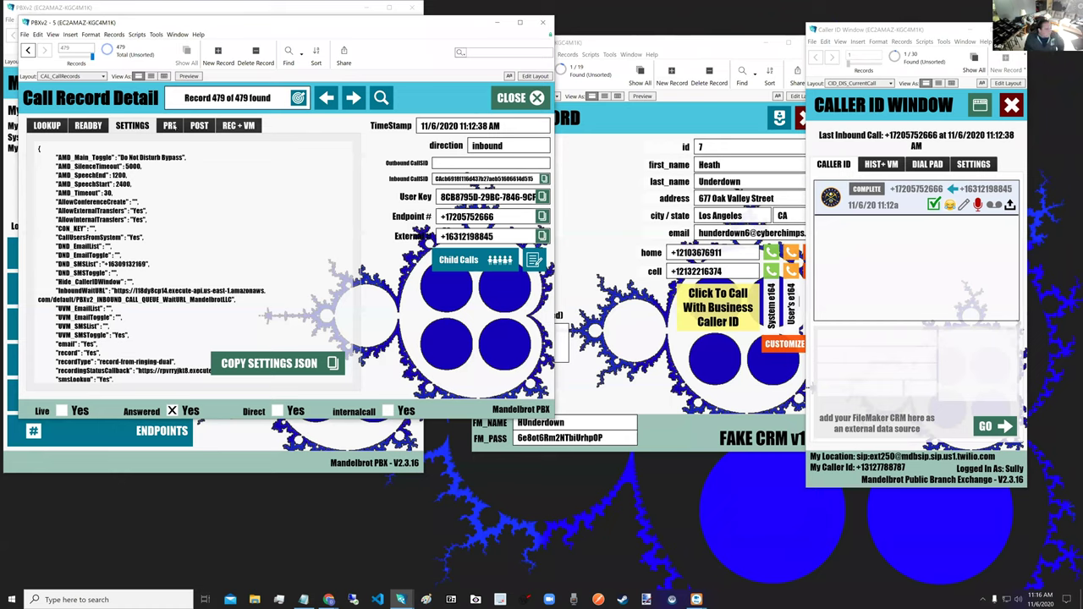
left_click(169, 126)
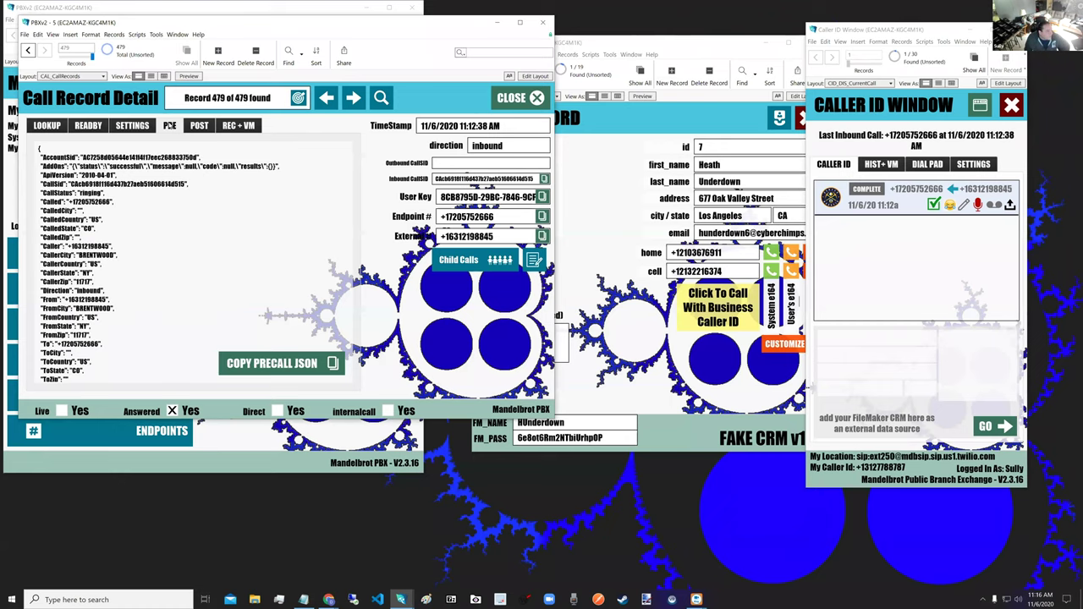
left_click(232, 127)
left_click(461, 260)
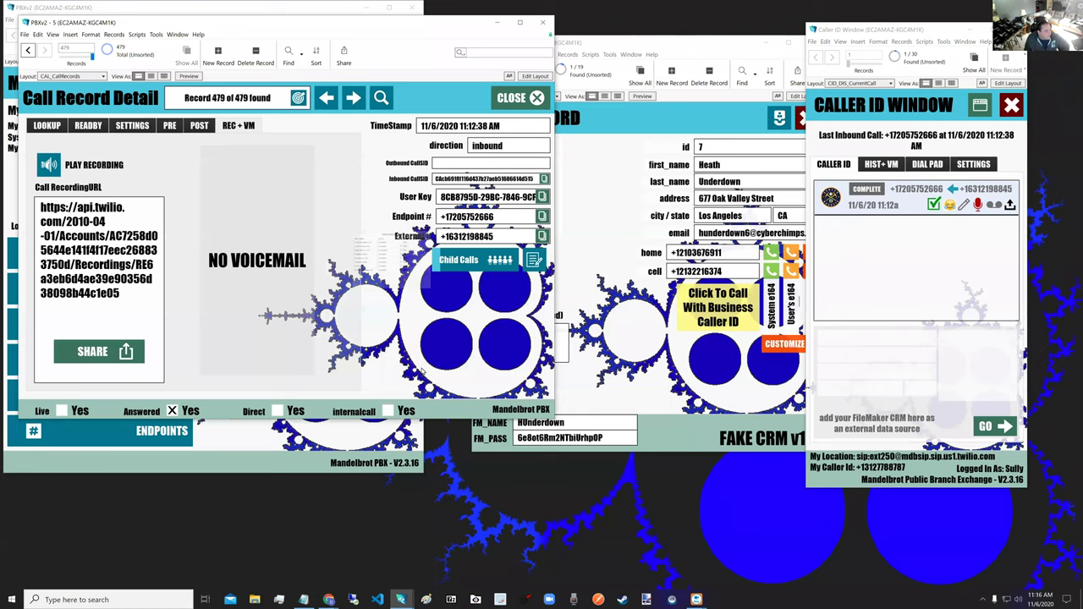
left_click(489, 347)
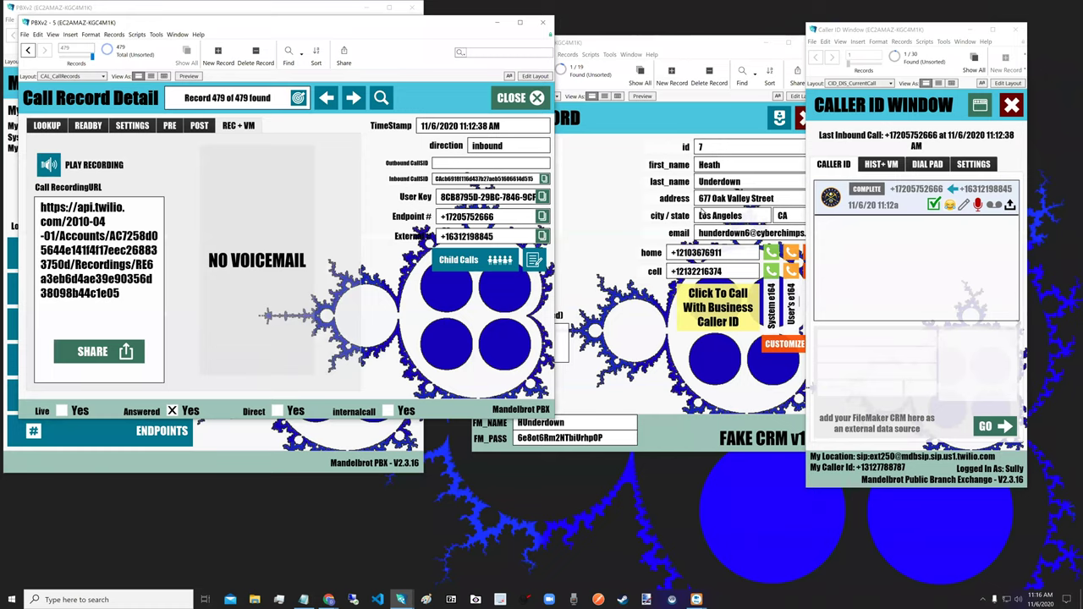
Step: Exit the slideshow, minimize the presentation browser, and clear the PBX windows to show the desktop
mouse_move(608, 587)
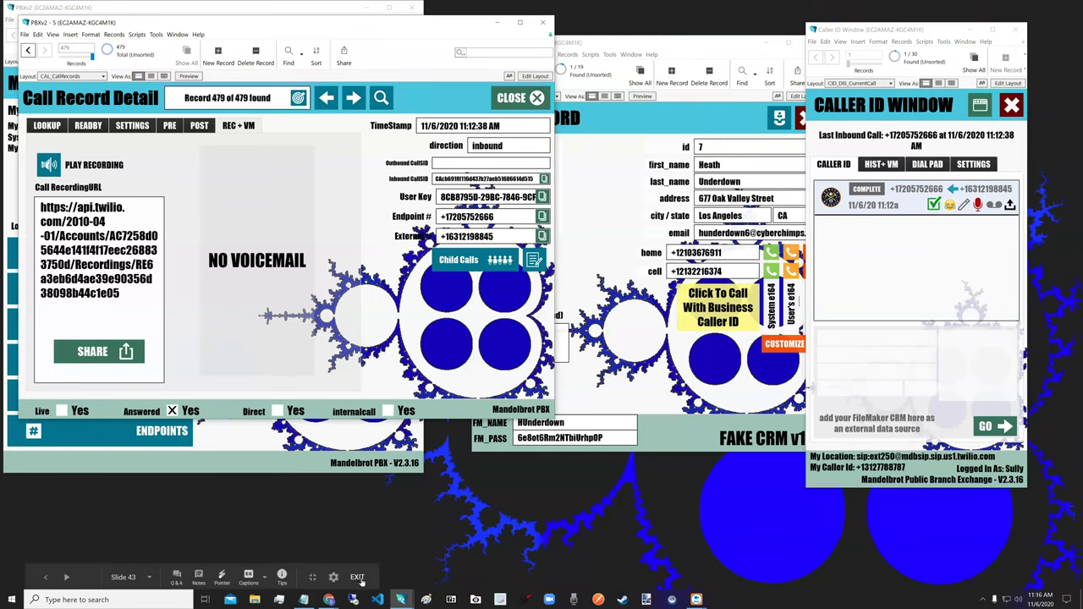
key("Escape")
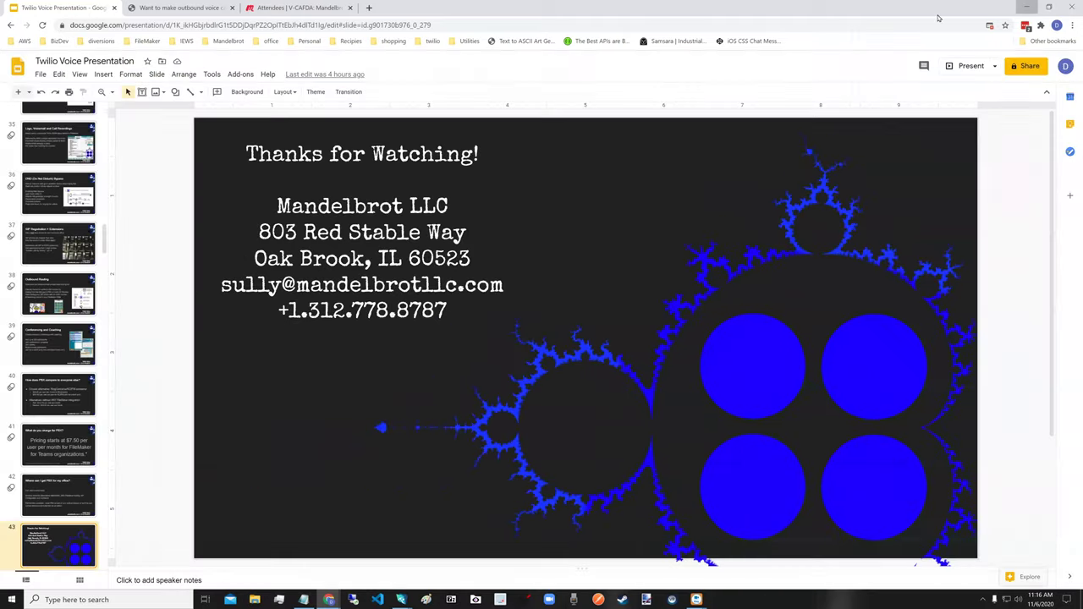
left_click(1022, 9)
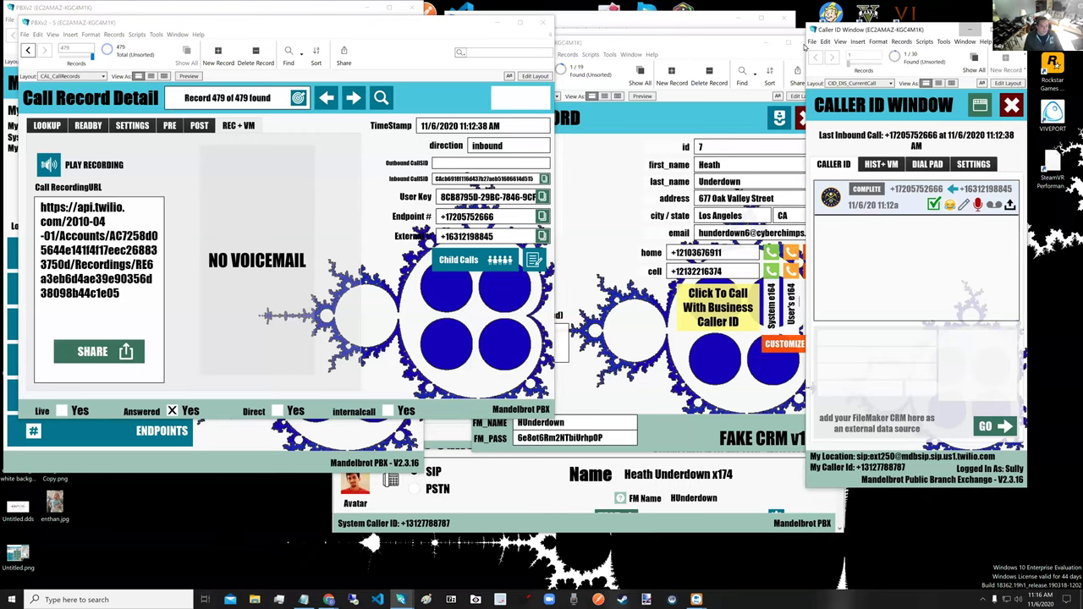
left_click(973, 30)
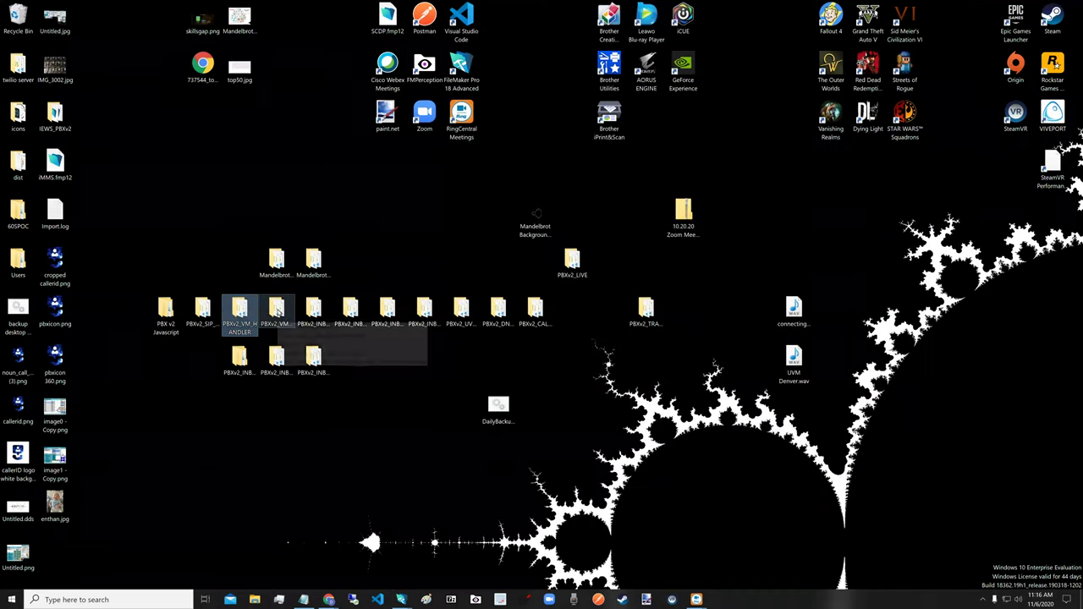
Step: Browse the PBXv2_INBOUND_CALL_QUEUE folder on the desktop and open the PBXv2_TRANSFER index.js in Visual Studio Code
left_click(313, 309)
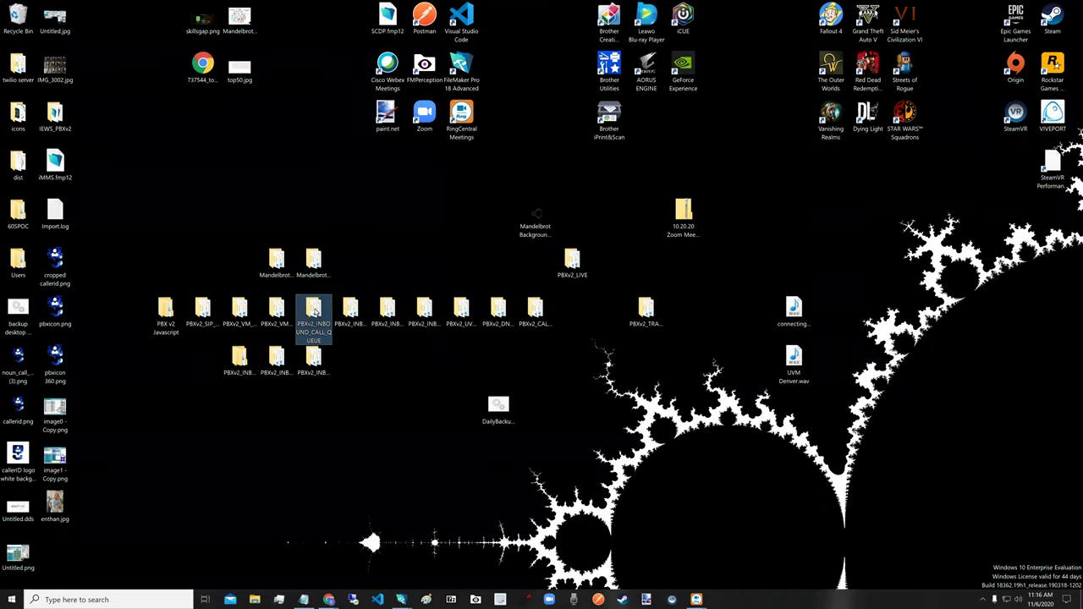
double_click(313, 312)
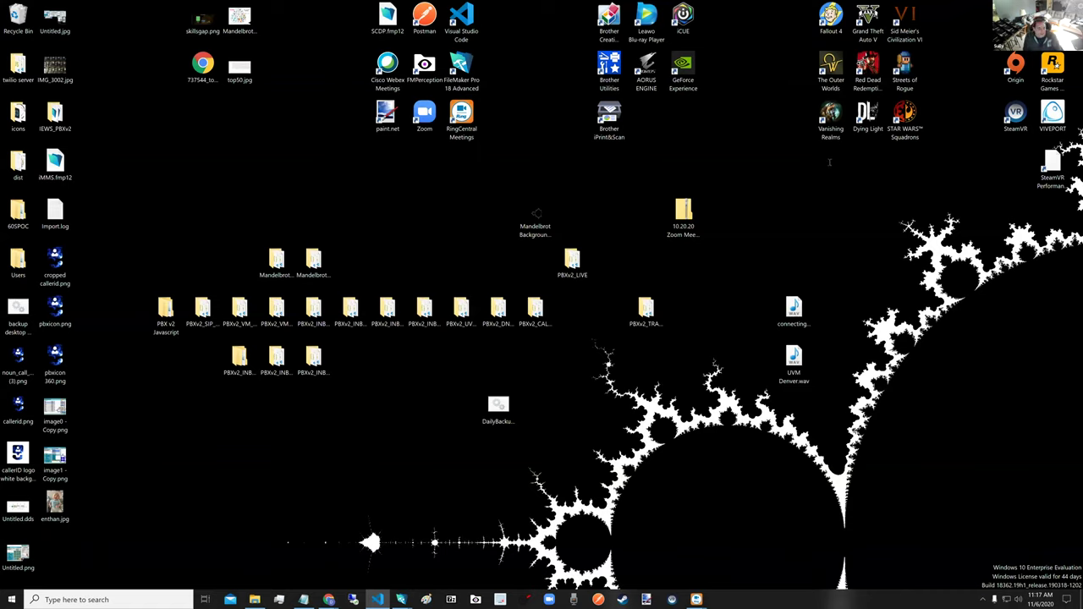
key("super+d")
double_click(140, 32)
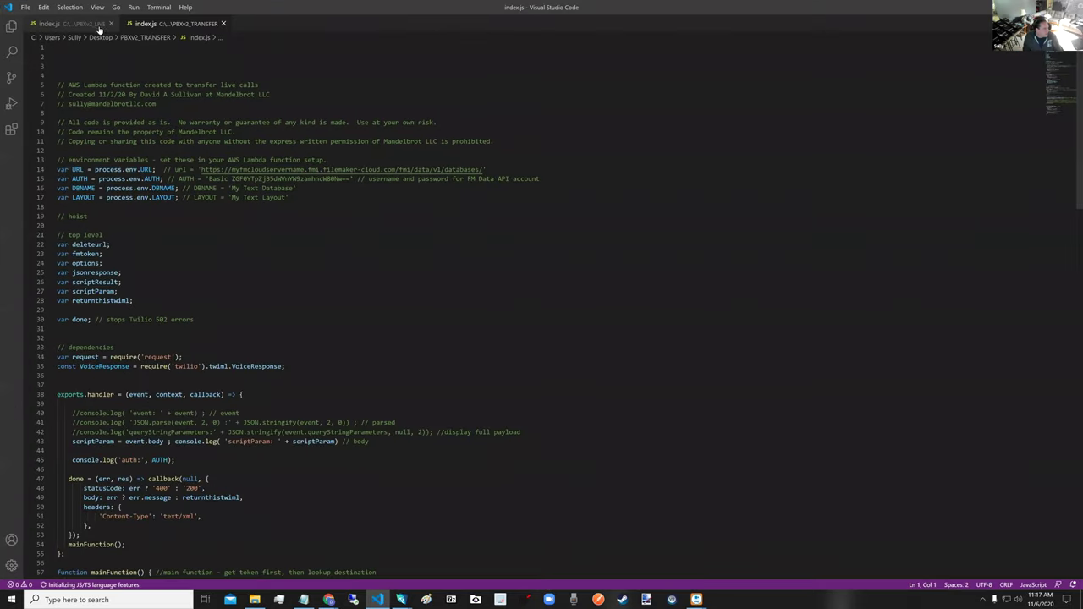
Step: Open the index.js file from the PBXv2_INBOUND_CALL_QUEUE folder on the desktop
left_click(25, 7)
left_click(46, 53)
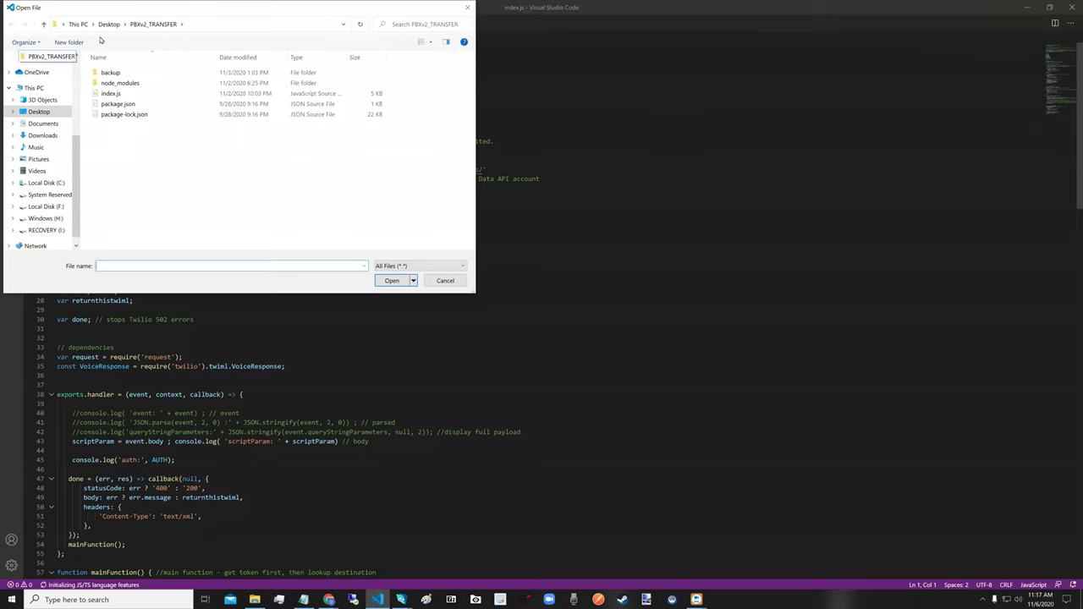
left_click(108, 24)
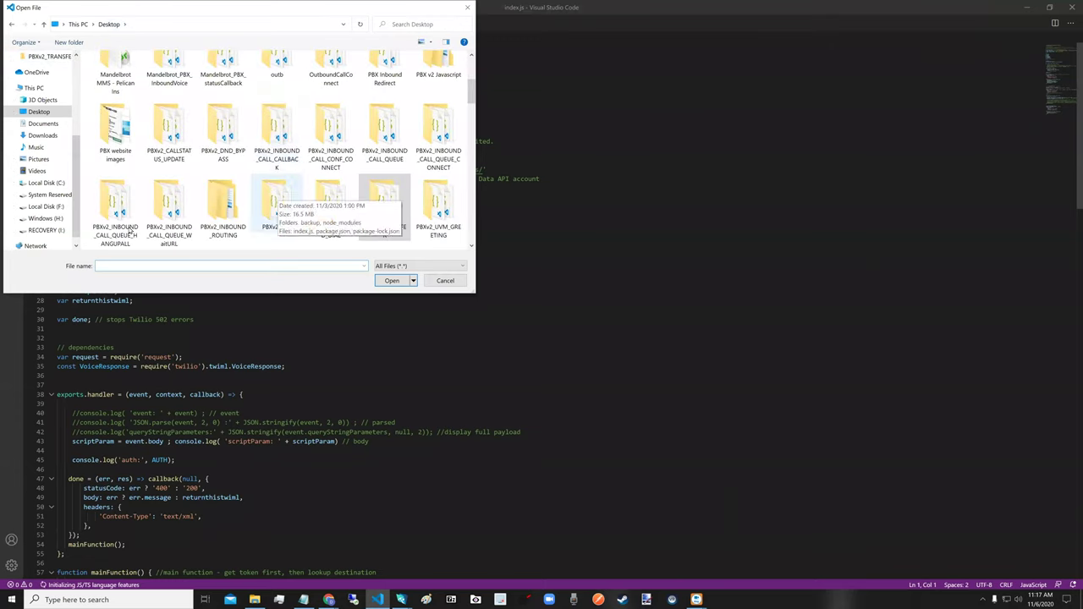
double_click(386, 129)
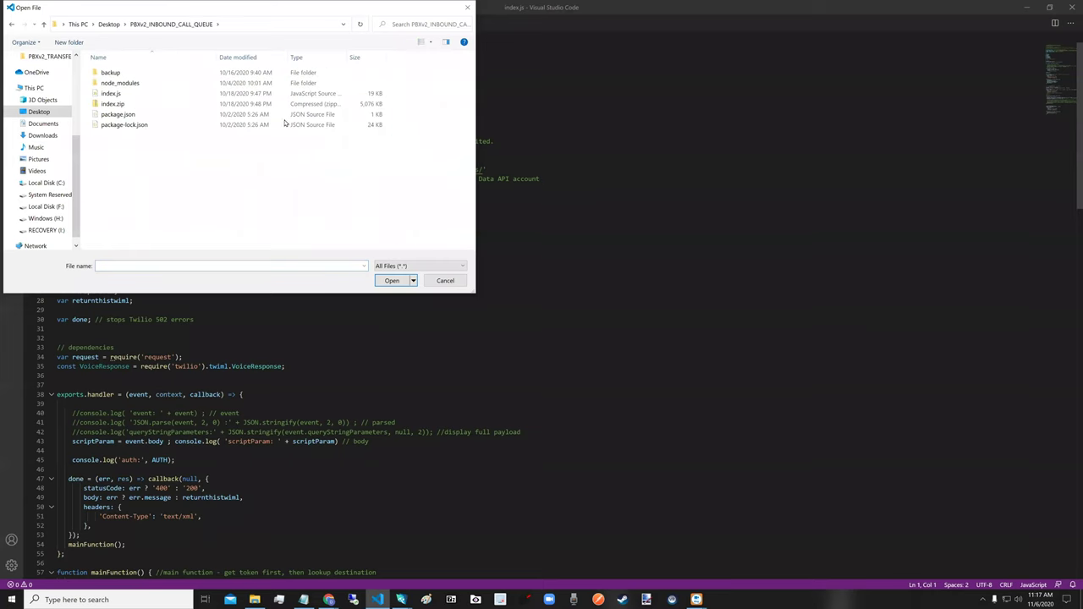
double_click(111, 95)
Step: Read through the inbound call queue code, from the getRecords and getSettings functions down to the splitCall function
scroll(467, 245, "down", 15)
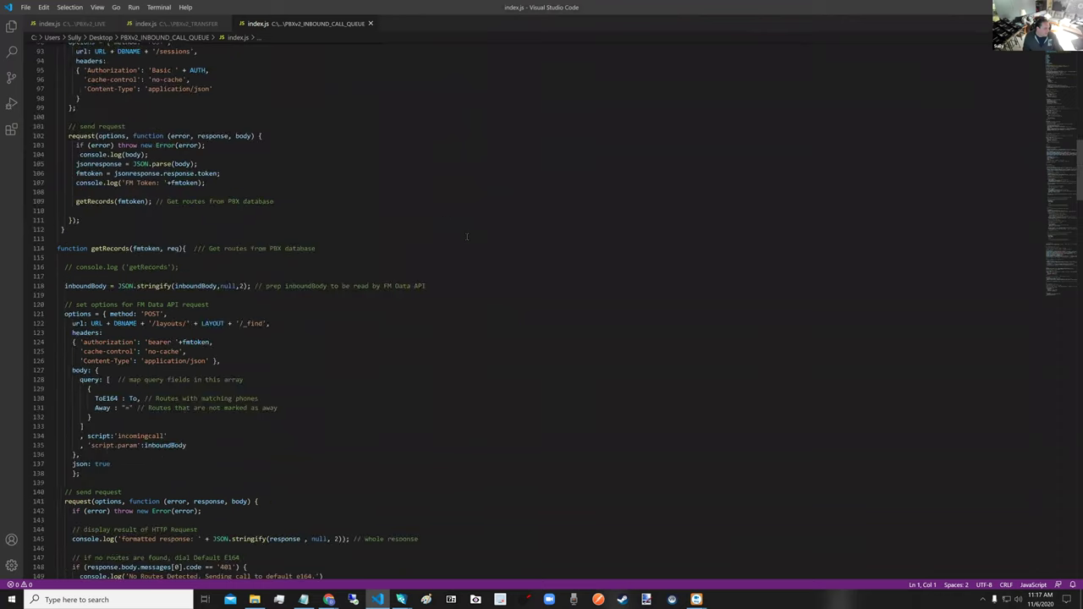
scroll(467, 237, "down", 20)
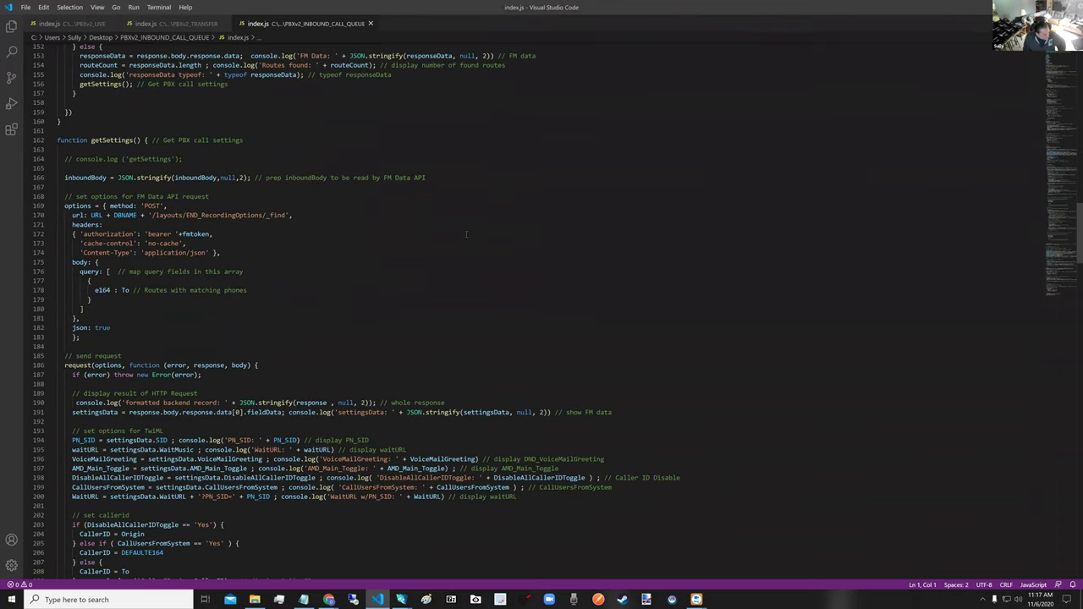
scroll(466, 235, "down", 20)
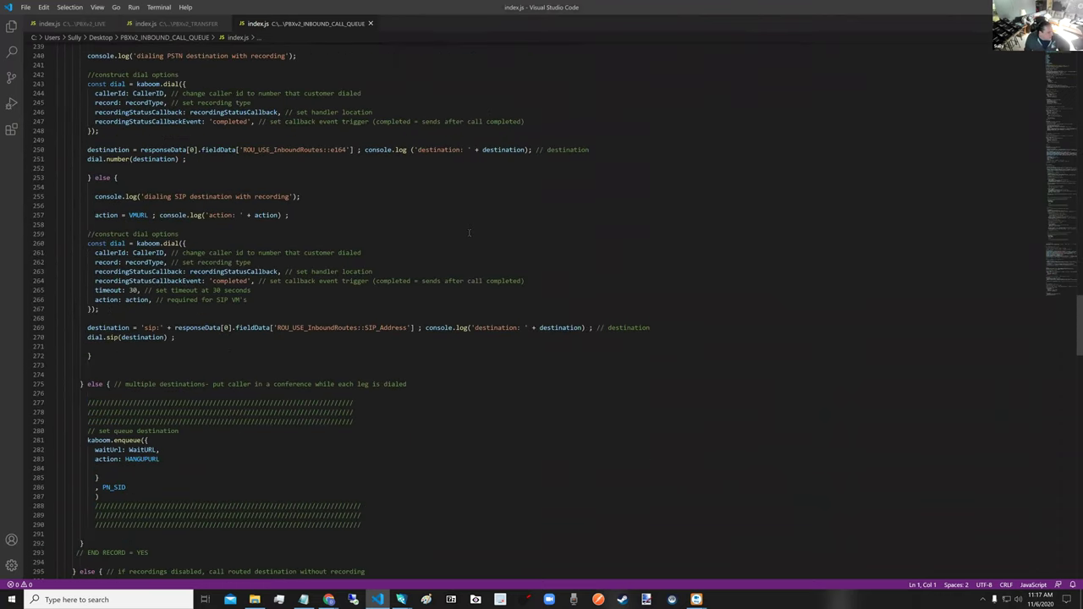
scroll(469, 233, "down", 9)
scroll(469, 233, "down", 5)
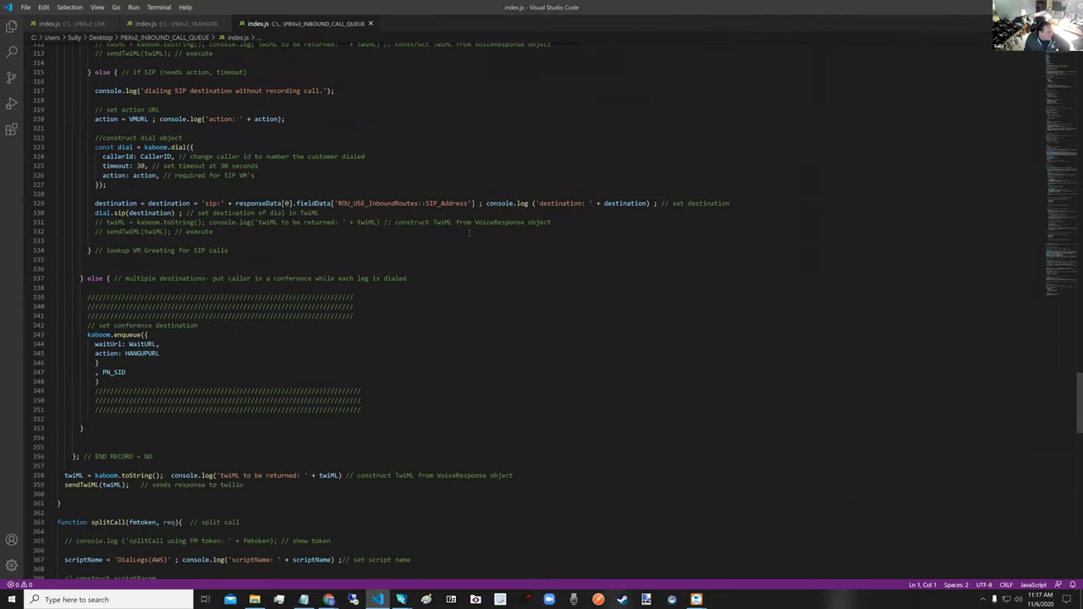
scroll(469, 233, "down", 15)
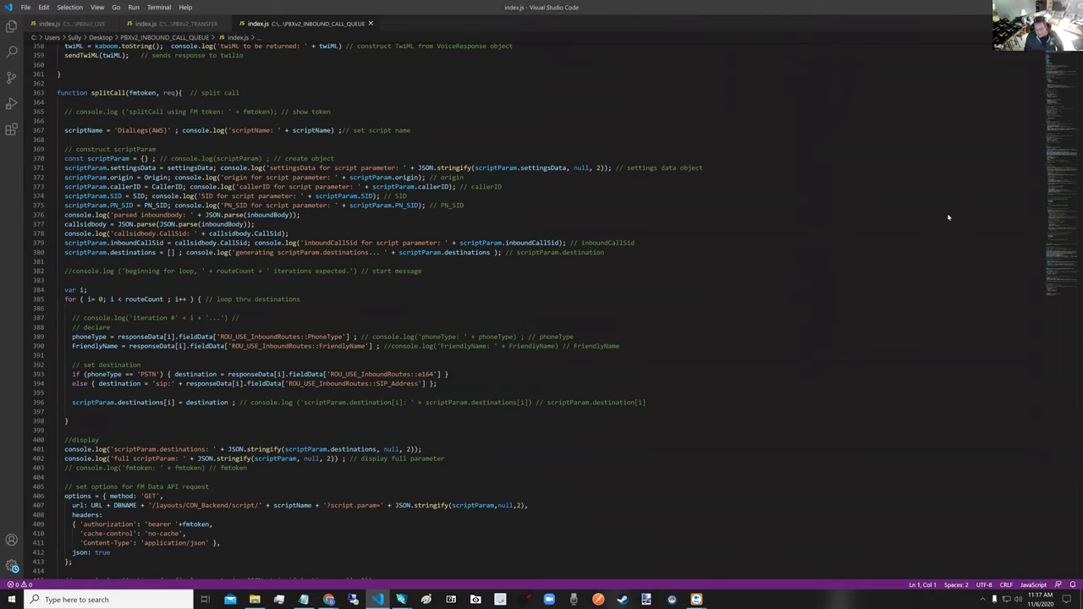
Step: Switch to the Mock CRM - 2 window in FileMaker and open the recent file MandelbrotMMS (EC2AMAZ-KGC4M1K)
key("super+d")
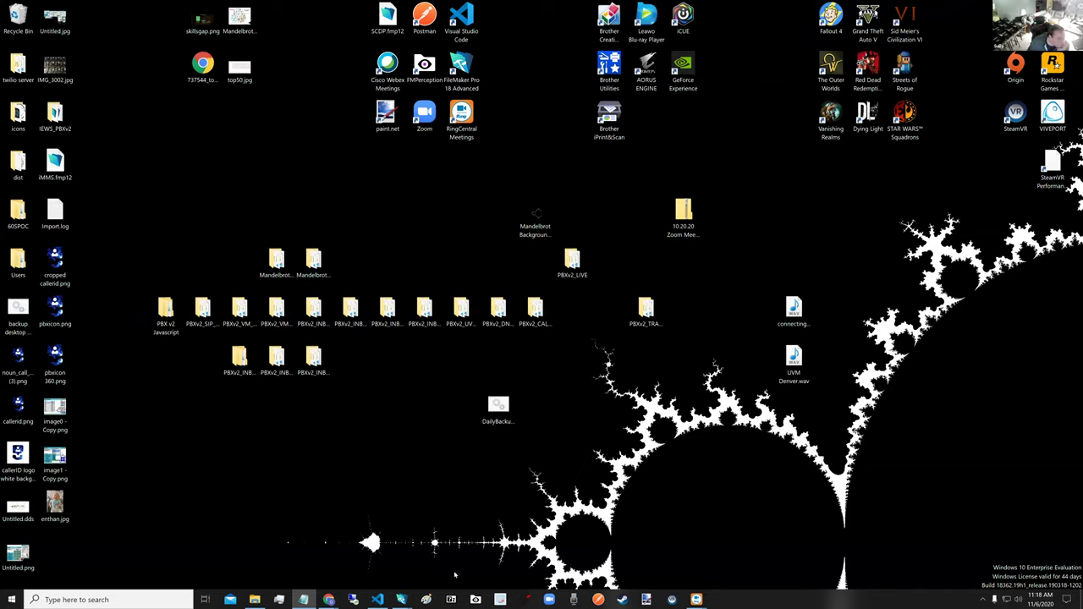
mouse_move(404, 599)
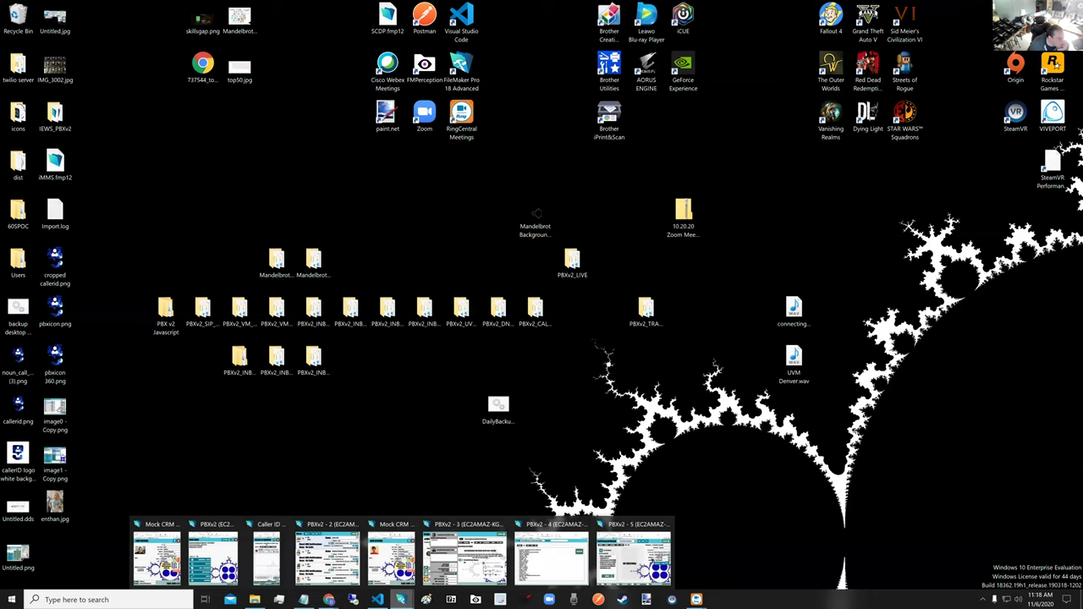
left_click(391, 559)
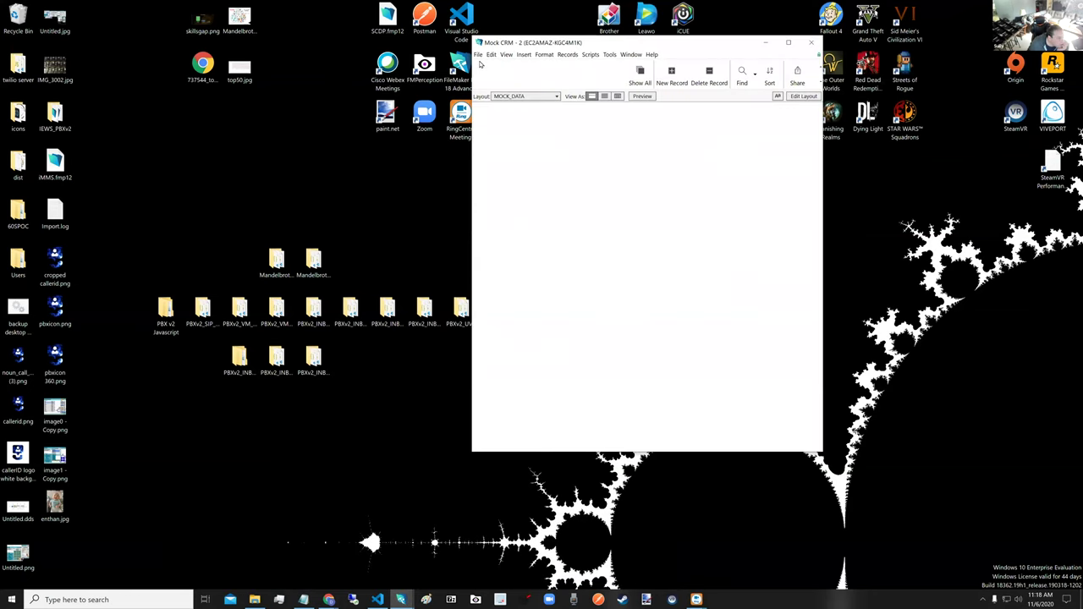
left_click(479, 55)
mouse_move(500, 89)
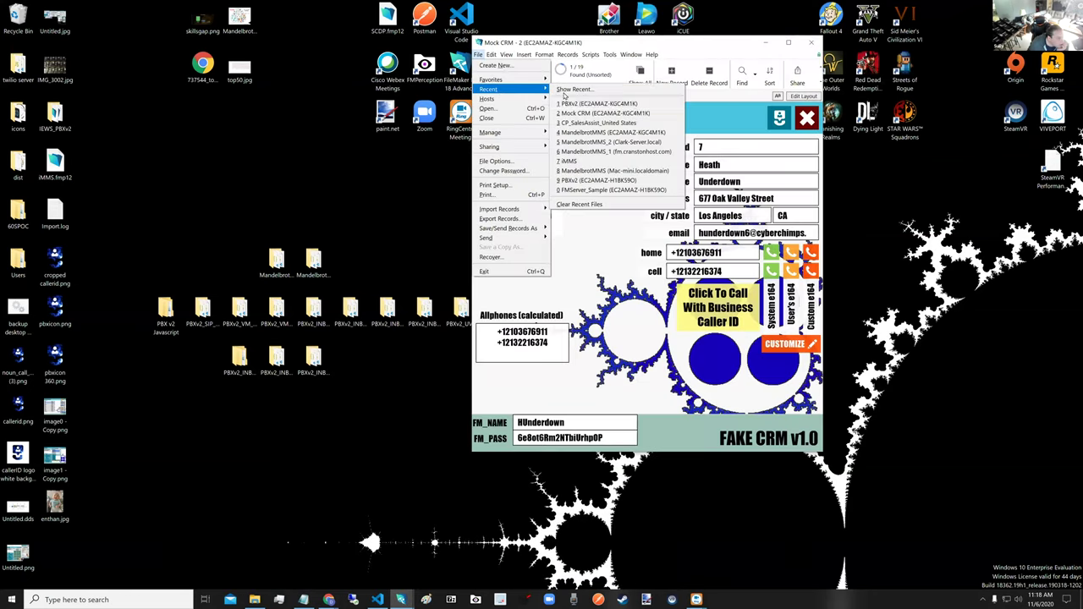
left_click(641, 135)
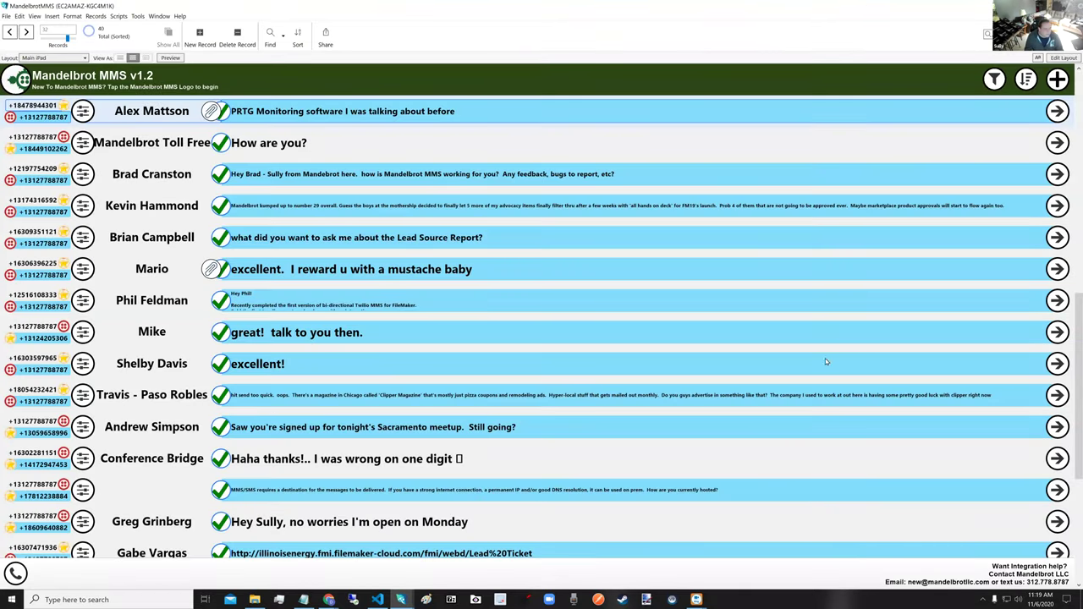
Step: Restore the MandelbrotMMS window to a smaller size, enlarge it to fit the message list's full width, and open the NEW YORK conversation
scroll(775, 236, "up", 5)
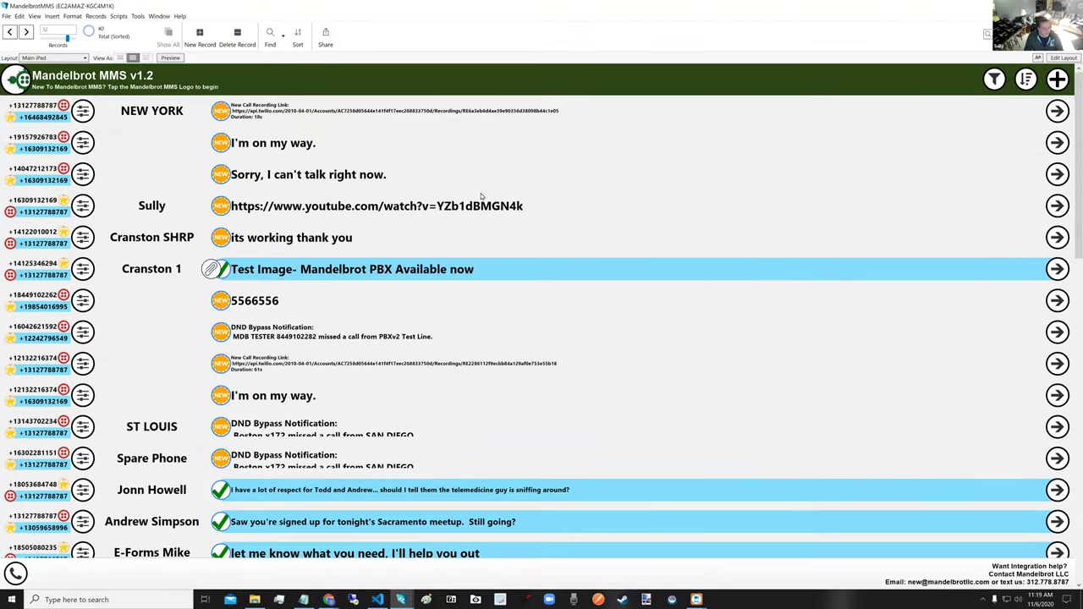
key("super+Down")
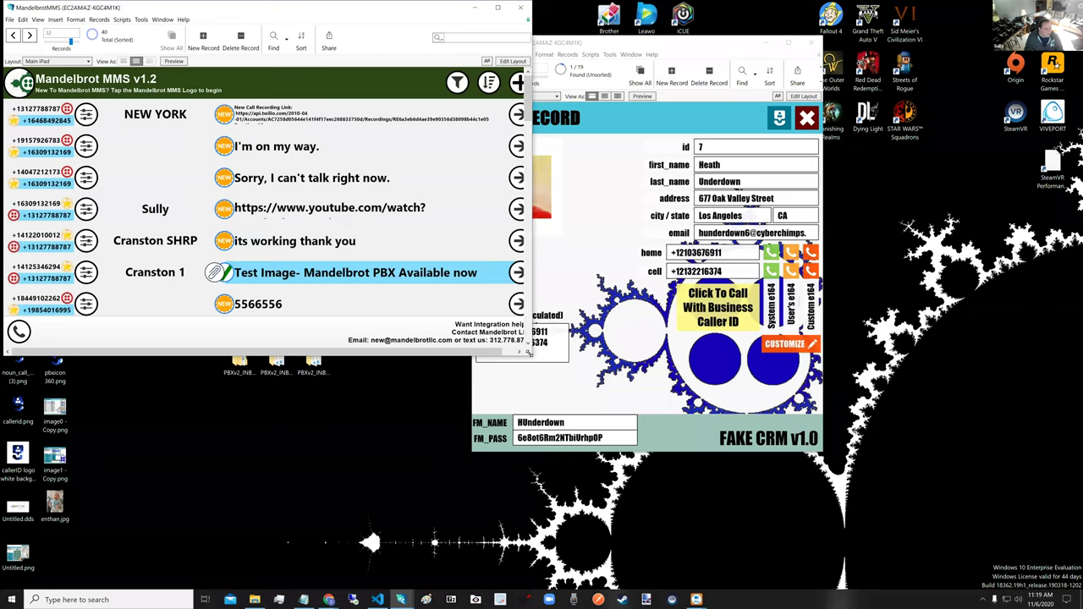
left_click_drag(530, 352, 588, 394)
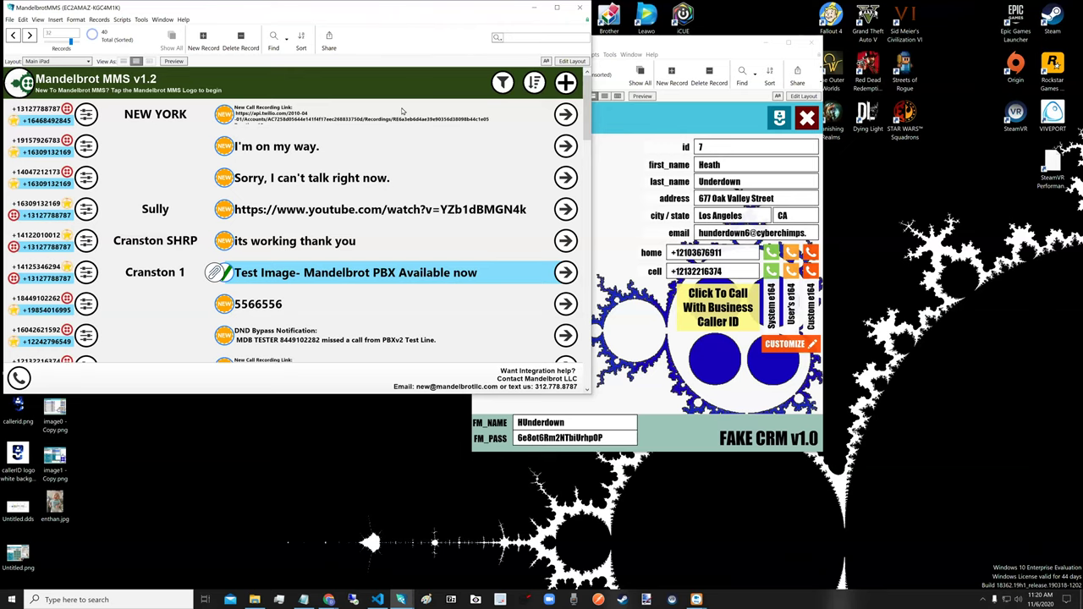
left_click(566, 118)
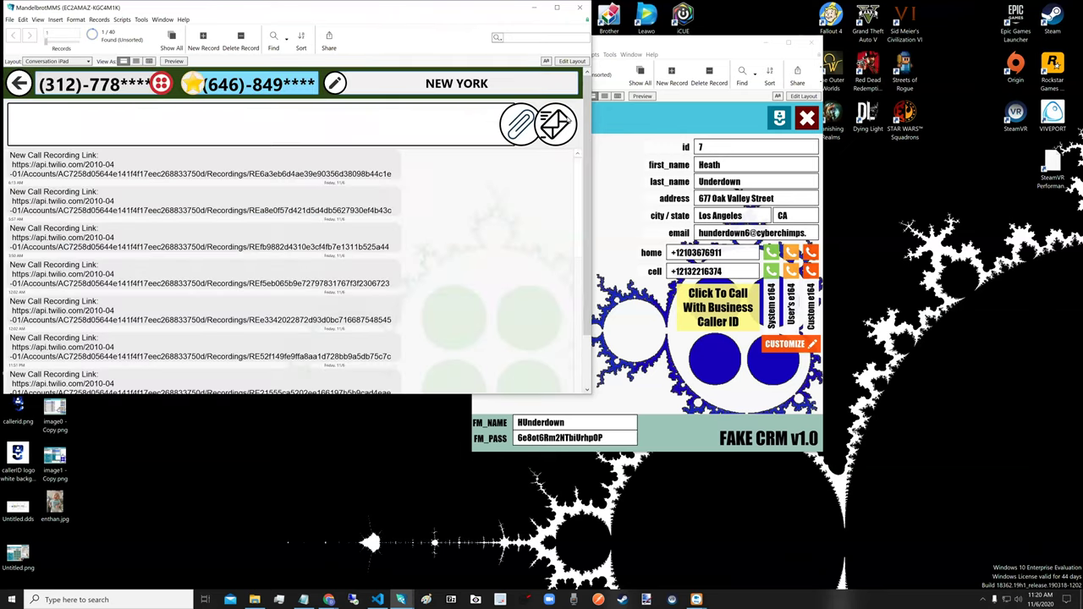